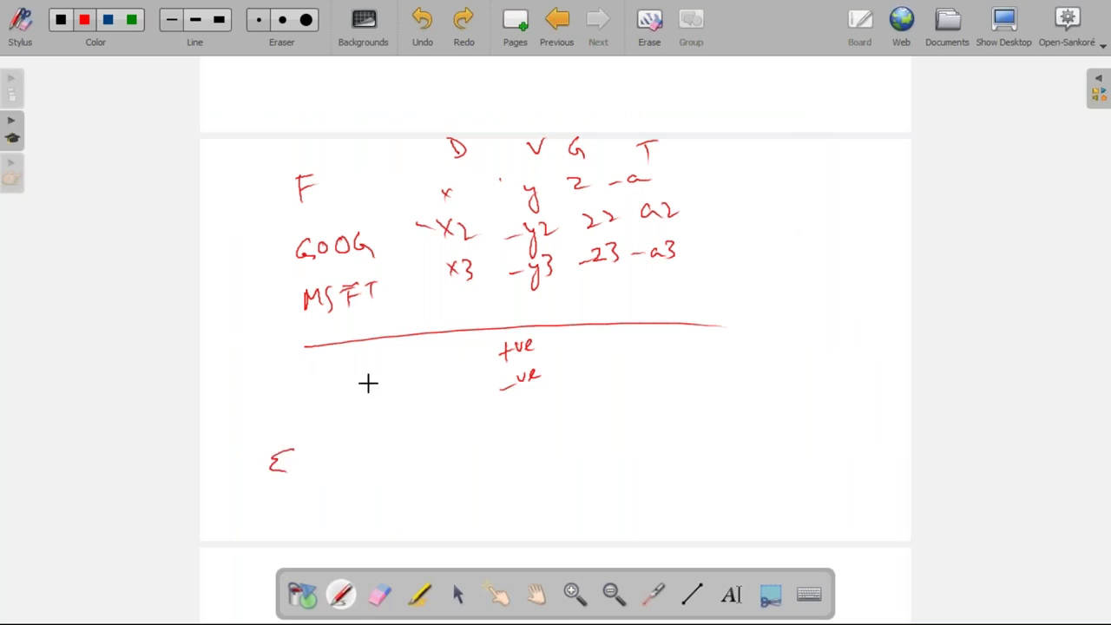
Step: Handwrite the portfolio totals in red below the horizontal line, under the D, V, G and T columns of the table
{"action": "mouse_move", "coordinate": [454, 434]}
{"action": "left_mouse_down"}
{"action": "mouse_move", "coordinate": [445, 461]}
{"action": "mouse_move", "coordinate": [466, 446]}
{"action": "left_mouse_up"}
{"action": "left_click_drag", "start_coordinate": [540, 431], "coordinate": [528, 455]}
{"action": "mouse_move", "coordinate": [534, 424]}
{"action": "left_mouse_down"}
{"action": "mouse_move", "coordinate": [532, 461]}
{"action": "mouse_move", "coordinate": [558, 433]}
{"action": "left_mouse_up"}
{"action": "mouse_move", "coordinate": [617, 405]}
{"action": "left_mouse_down"}
{"action": "mouse_move", "coordinate": [614, 434]}
{"action": "mouse_move", "coordinate": [641, 413]}
{"action": "left_mouse_up"}
{"action": "left_click_drag", "start_coordinate": [633, 415], "coordinate": [632, 427]}
{"action": "left_click_drag", "start_coordinate": [361, 433], "coordinate": [353, 457]}
{"action": "left_click_drag", "start_coordinate": [358, 425], "coordinate": [358, 462]}
{"action": "mouse_move", "coordinate": [371, 434]}
{"action": "left_mouse_down"}
{"action": "mouse_move", "coordinate": [374, 459]}
{"action": "mouse_move", "coordinate": [396, 454]}
{"action": "left_mouse_up"}
{"action": "left_click_drag", "start_coordinate": [389, 456], "coordinate": [389, 470]}
{"action": "left_click_drag", "start_coordinate": [469, 451], "coordinate": [480, 448]}
{"action": "left_click_drag", "start_coordinate": [474, 450], "coordinate": [473, 462]}
{"action": "left_click_drag", "start_coordinate": [562, 447], "coordinate": [573, 445]}
{"action": "left_click_drag", "start_coordinate": [566, 445], "coordinate": [566, 453]}
{"action": "left_click_drag", "start_coordinate": [648, 425], "coordinate": [658, 424]}
{"action": "left_click_drag", "start_coordinate": [651, 426], "coordinate": [651, 436]}
{"action": "left_click_drag", "start_coordinate": [704, 208], "coordinate": [704, 227]}
{"action": "mouse_move", "coordinate": [419, 198]}
{"action": "left_mouse_down"}
{"action": "mouse_move", "coordinate": [436, 275]}
{"action": "mouse_move", "coordinate": [421, 201]}
{"action": "left_mouse_up"}
{"action": "left_click_drag", "start_coordinate": [387, 425], "coordinate": [408, 422]}
{"action": "left_click_drag", "start_coordinate": [475, 420], "coordinate": [588, 402]}
{"action": "left_click_drag", "start_coordinate": [654, 395], "coordinate": [685, 380]}
Step: Switch to the PowerPoint slide show and go to the agenda slide highlighting "Building Scenario Management Tools for Analysing Complex Option Portfolios"
{"action": "key", "text": "alt+Tab"}
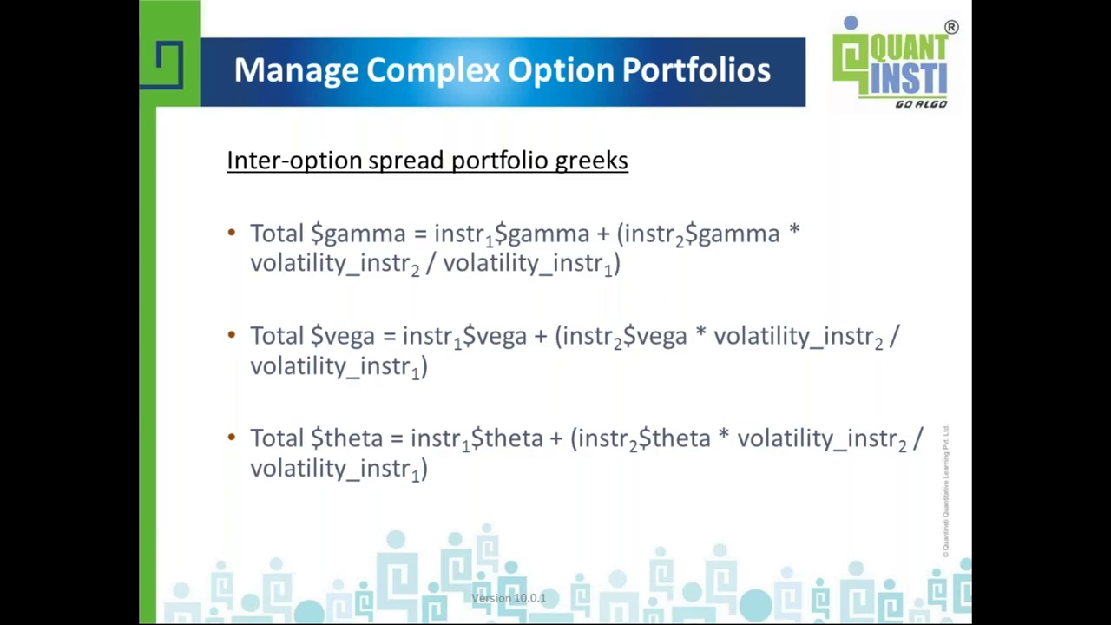
{"action": "key", "text": "Right"}
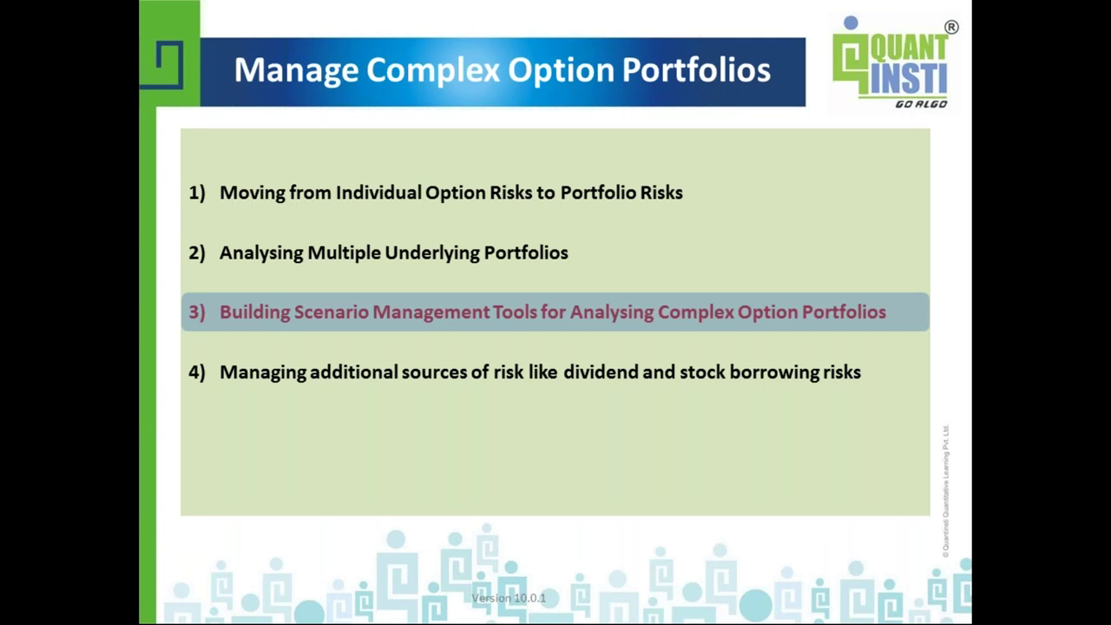
{"action": "key", "text": "Right"}
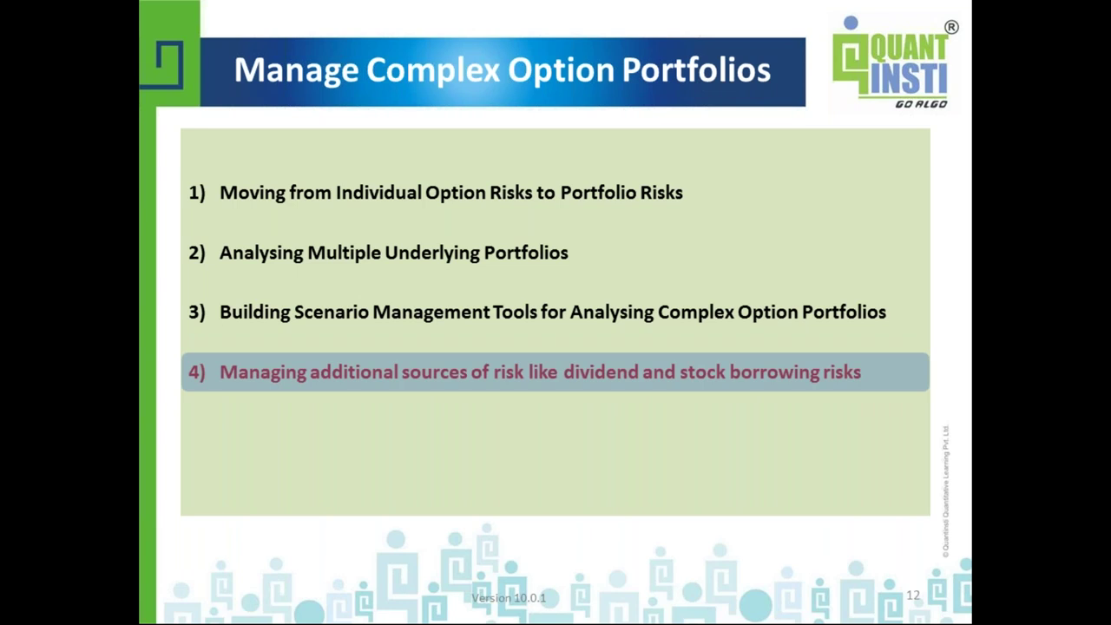
{"action": "key", "text": "Left"}
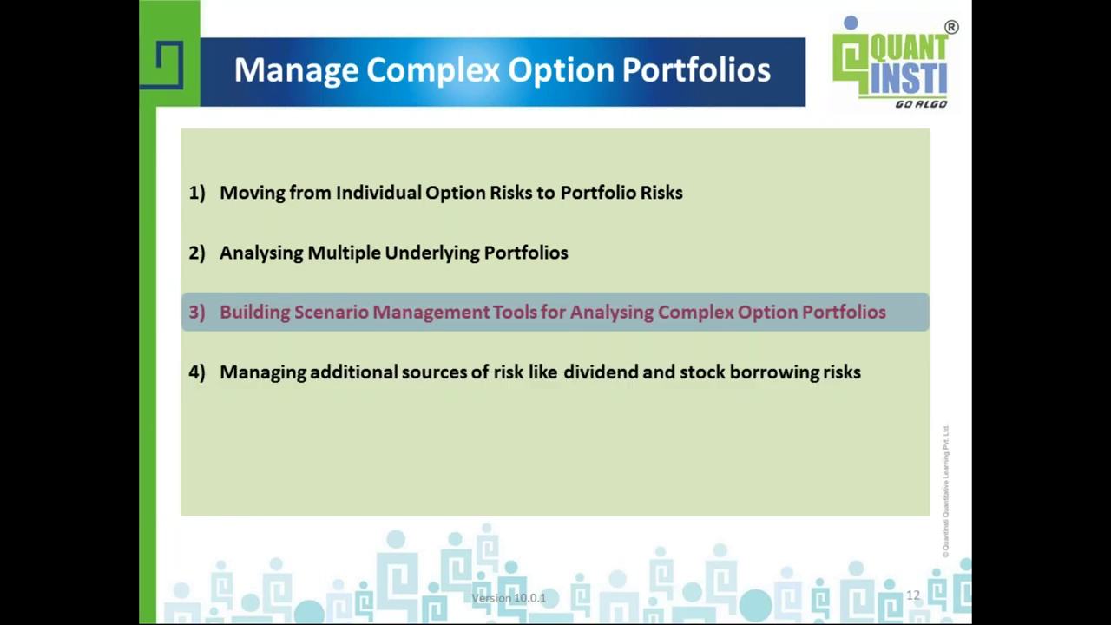
Step: Switch to the "What if scenario analysis" workbook in Excel and maximize its window
{"action": "key", "text": "alt+Tab"}
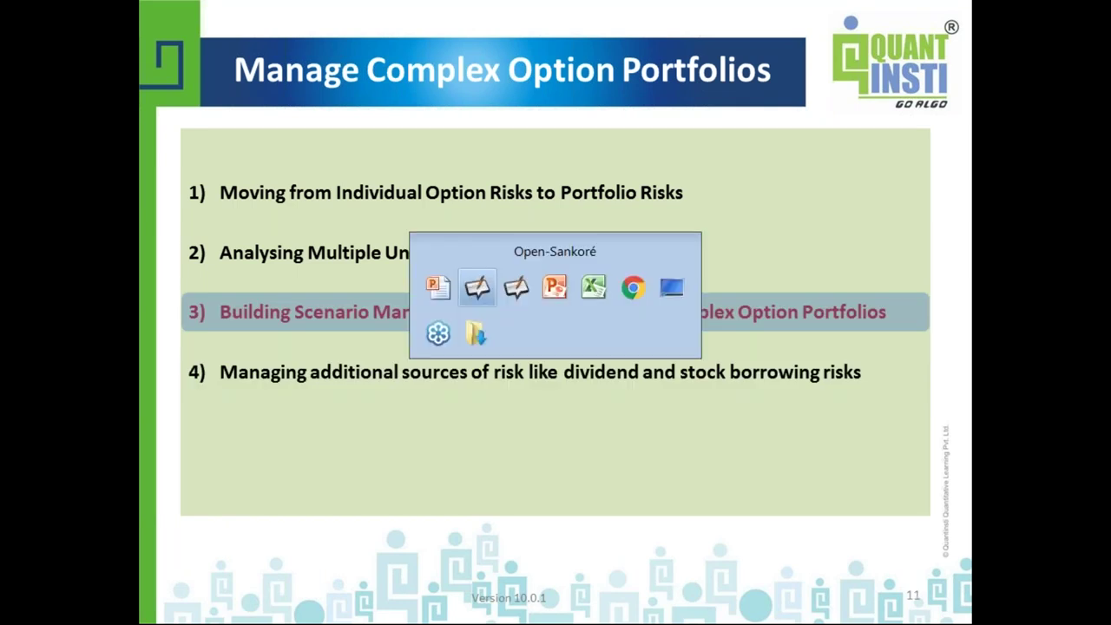
{"action": "key", "text": "Tab"}
{"action": "key", "text": "Tab"}
{"action": "key", "text": "Tab"}
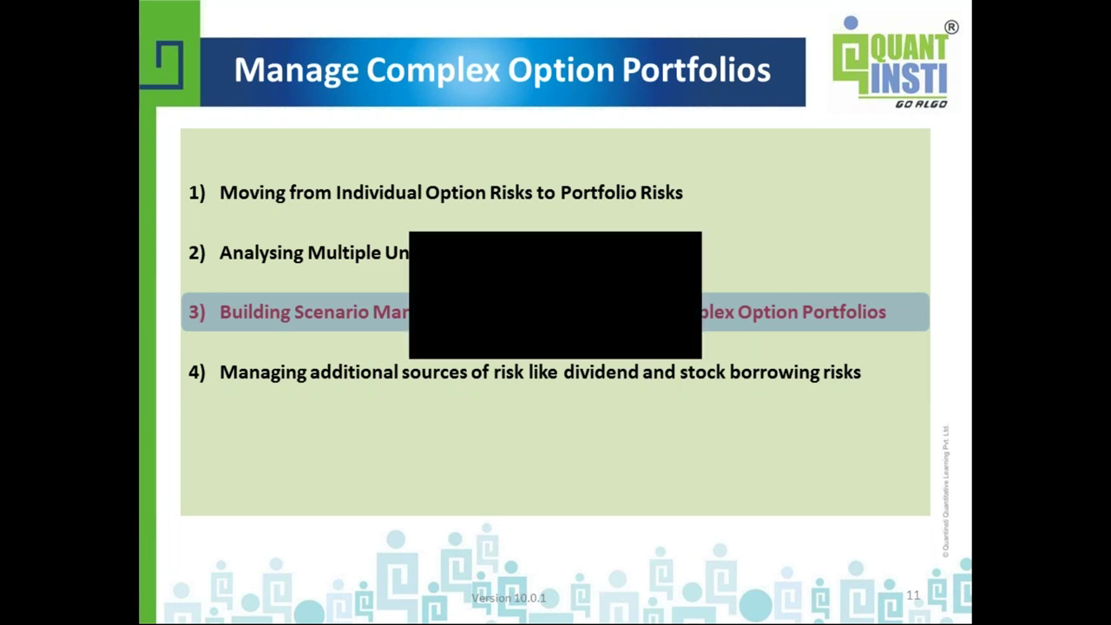
{"action": "key", "text": "alt+Tab"}
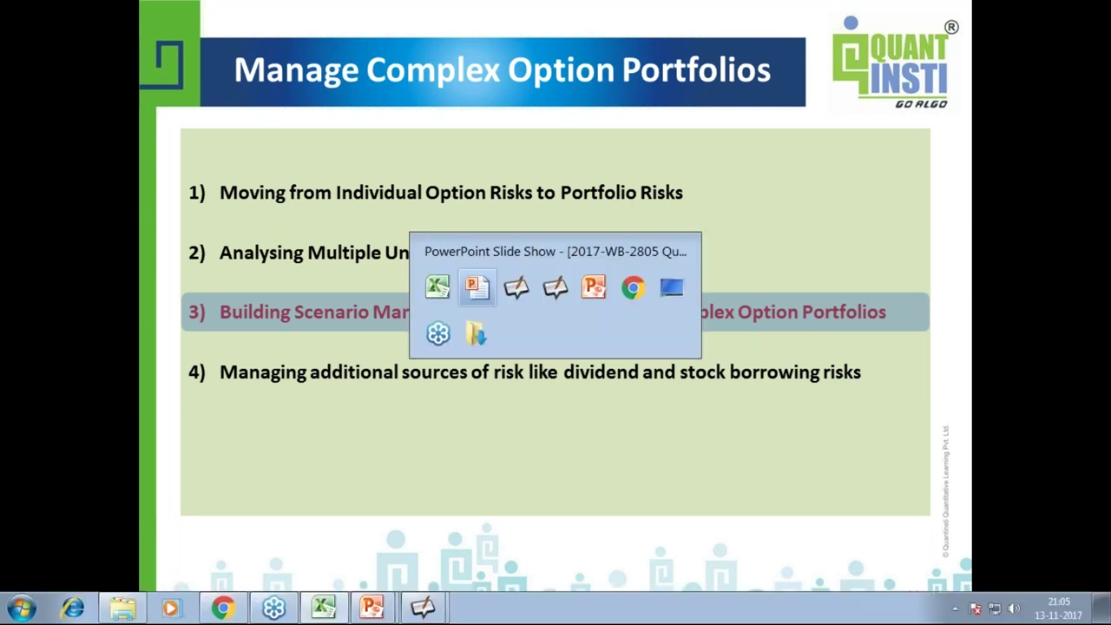
{"action": "key", "text": "Tab"}
{"action": "key", "text": "Tab"}
{"action": "key", "text": "shift+Tab"}
{"action": "key", "text": "shift+Tab"}
{"action": "key", "text": "shift+Tab"}
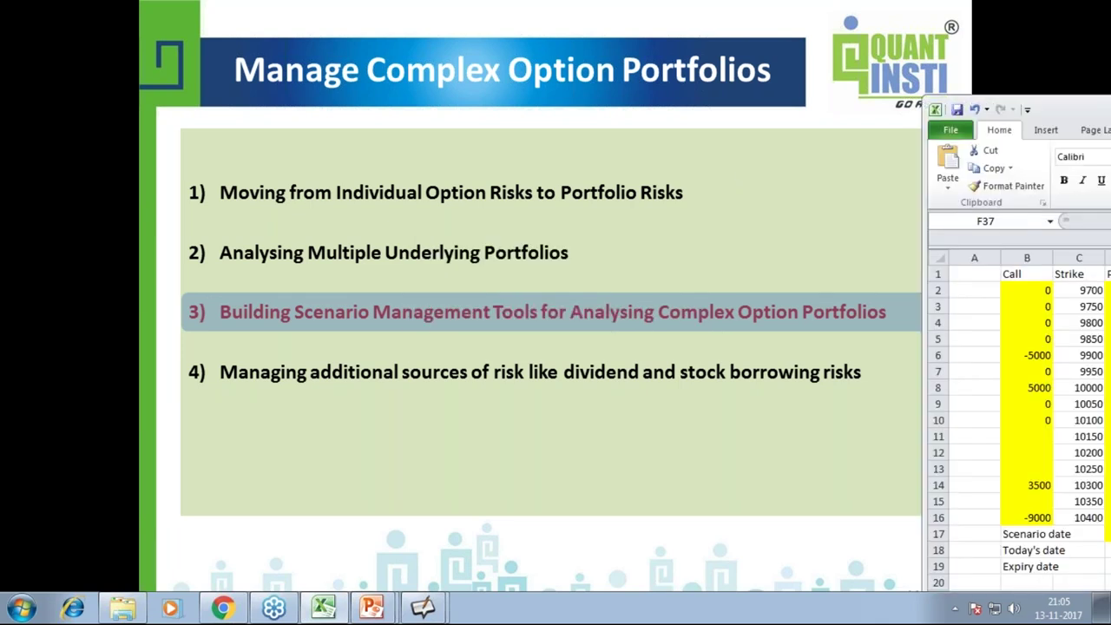
{"action": "left_click_drag", "start_coordinate": [1072, 111], "coordinate": [208, 27]}
{"action": "double_click", "coordinate": [664, 37]}
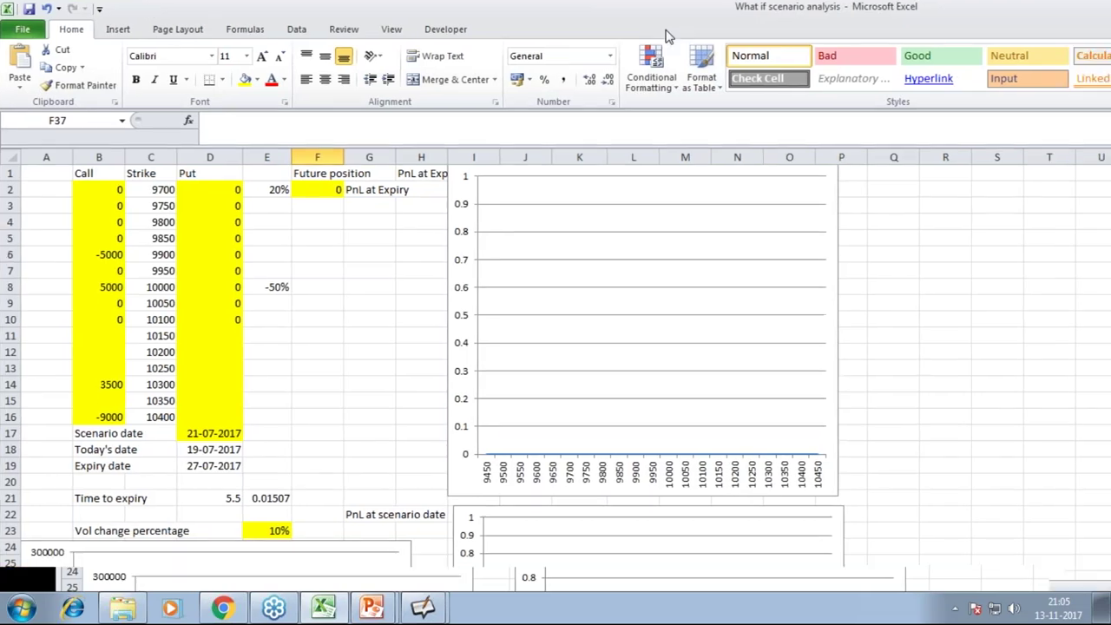
Step: Set the call position to 500 for the 9800 strike and to -1000 for the 9700 strike
{"action": "left_click", "coordinate": [111, 222]}
{"action": "type", "text": "5"}
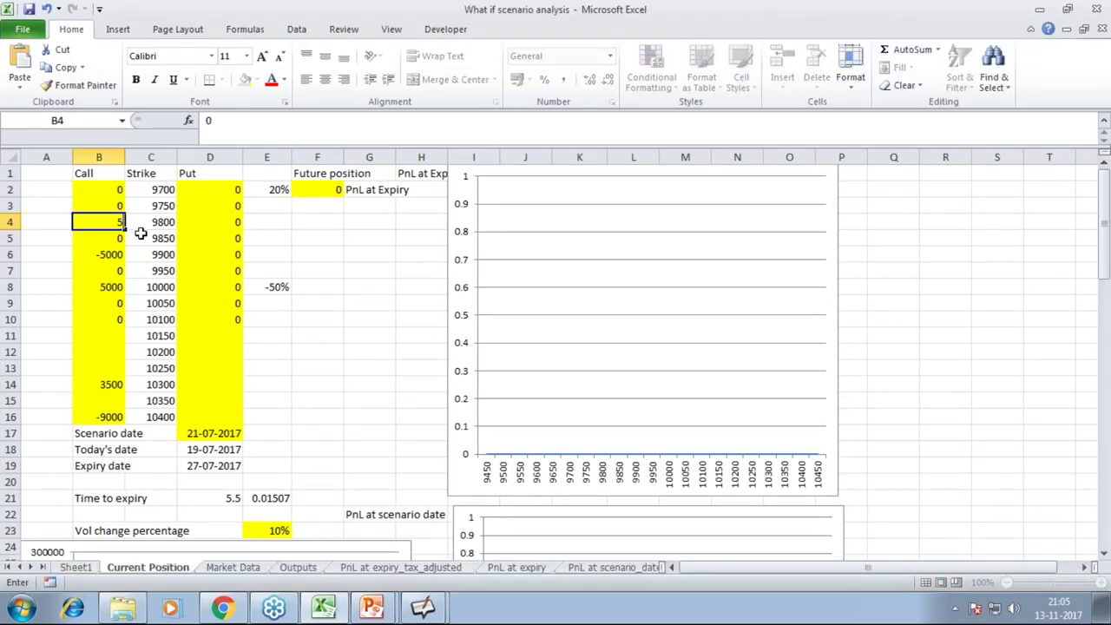
{"action": "type", "text": "00"}
{"action": "key", "text": "Return"}
{"action": "left_click", "coordinate": [113, 192]}
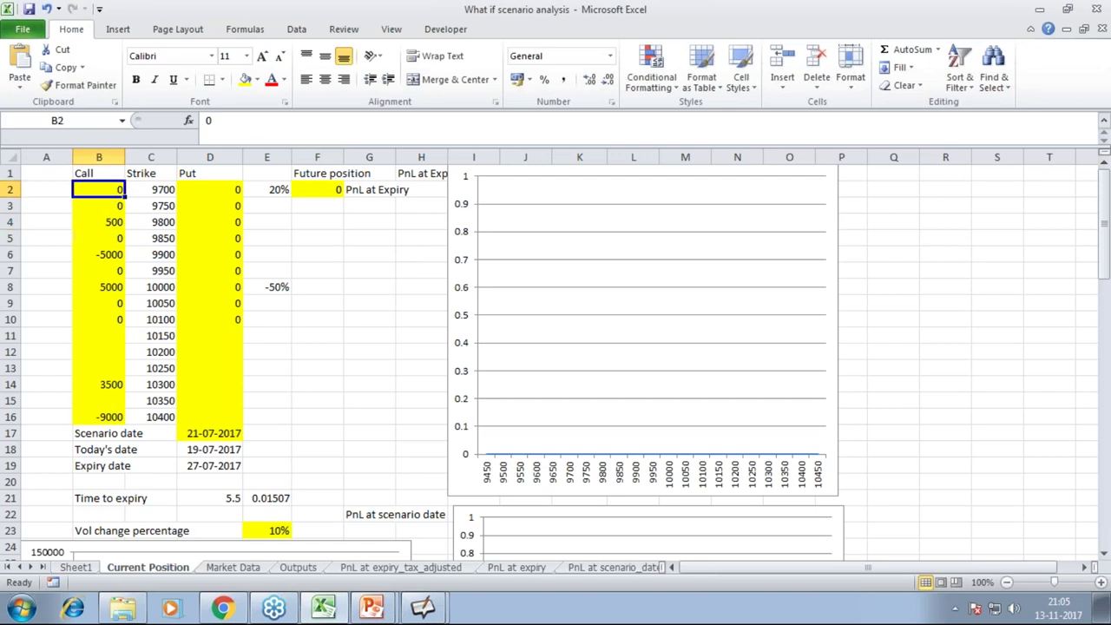
{"action": "type", "text": "-1000"}
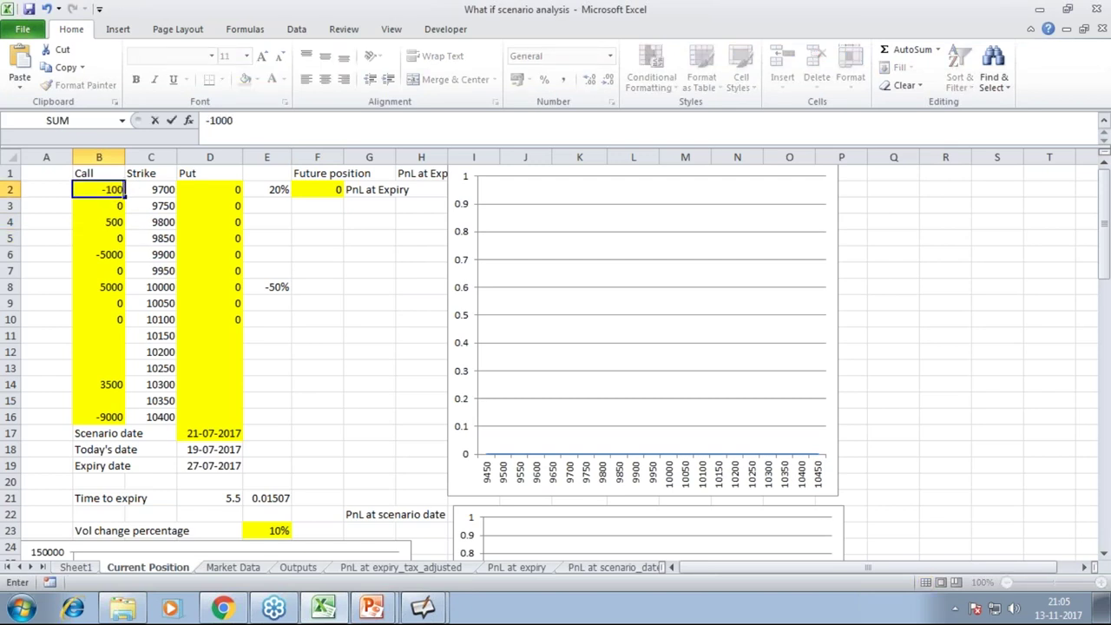
{"action": "key", "text": "Return"}
Step: Set the call position to -2000 for the 10100 strike and to 1000 for the 10150 strike
{"action": "left_click", "coordinate": [94, 323]}
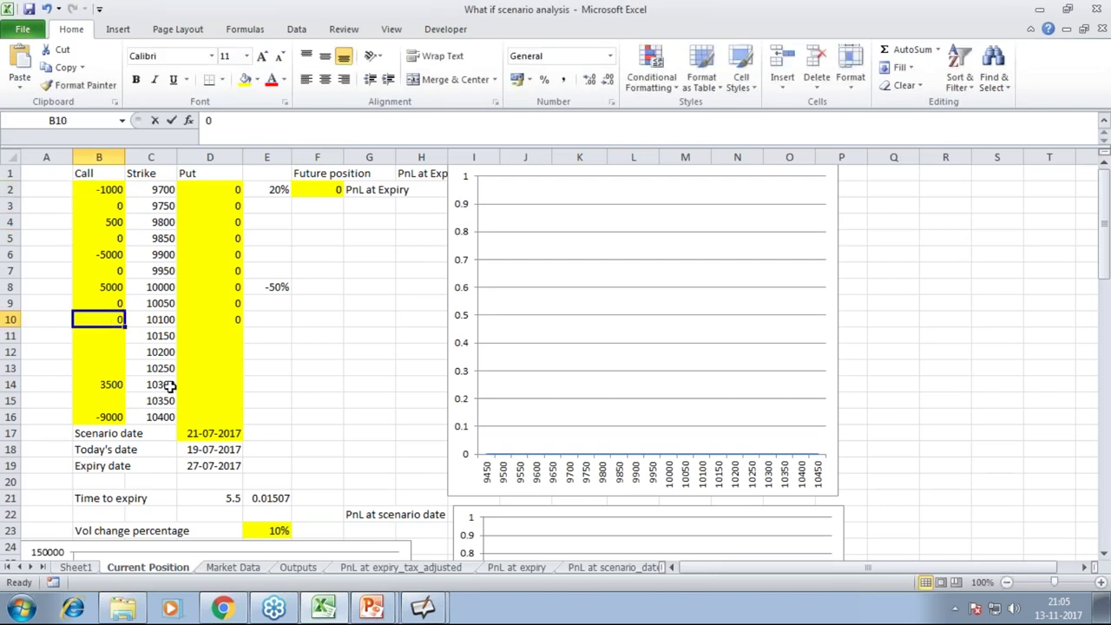
{"action": "type", "text": "-2000"}
{"action": "key", "text": "Return"}
{"action": "type", "text": "1"}
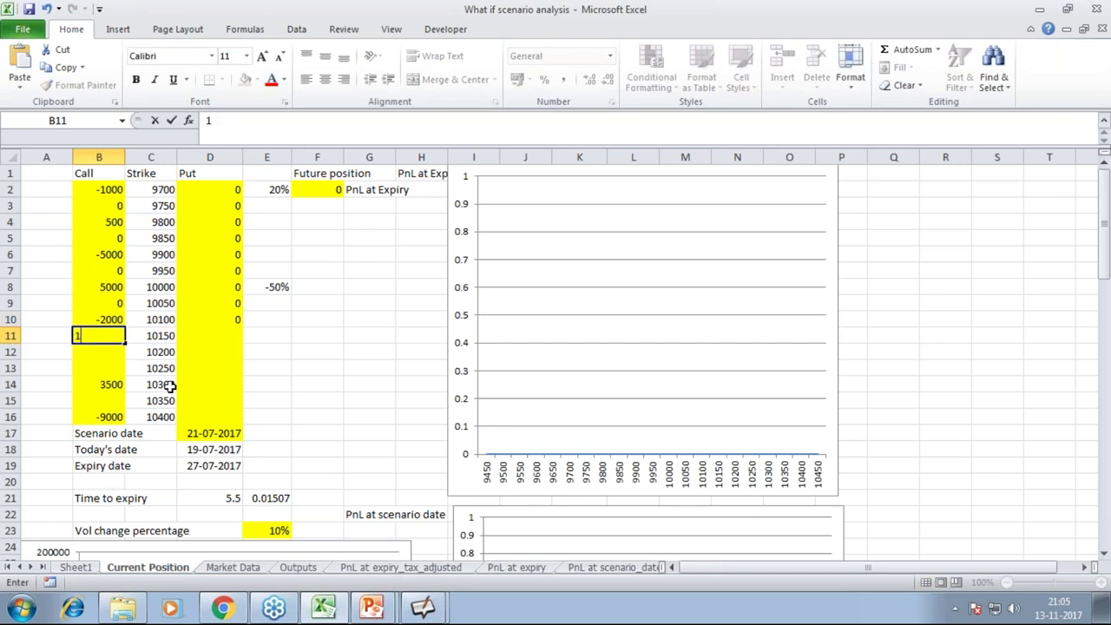
{"action": "type", "text": "000"}
{"action": "key", "text": "Return"}
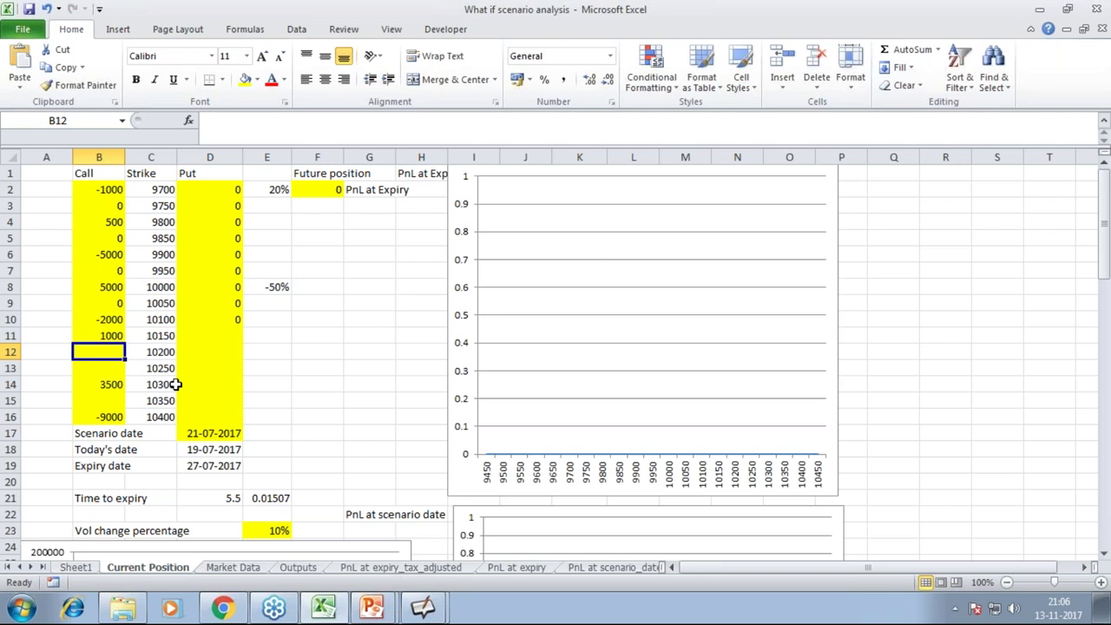
Step: Review the strike list, and examine the PnL at expiry sheet from the formula in G4 to the total portfolio PnL row
{"action": "left_click", "coordinate": [154, 191]}
{"action": "left_click_drag", "start_coordinate": [154, 191], "coordinate": [160, 410]}
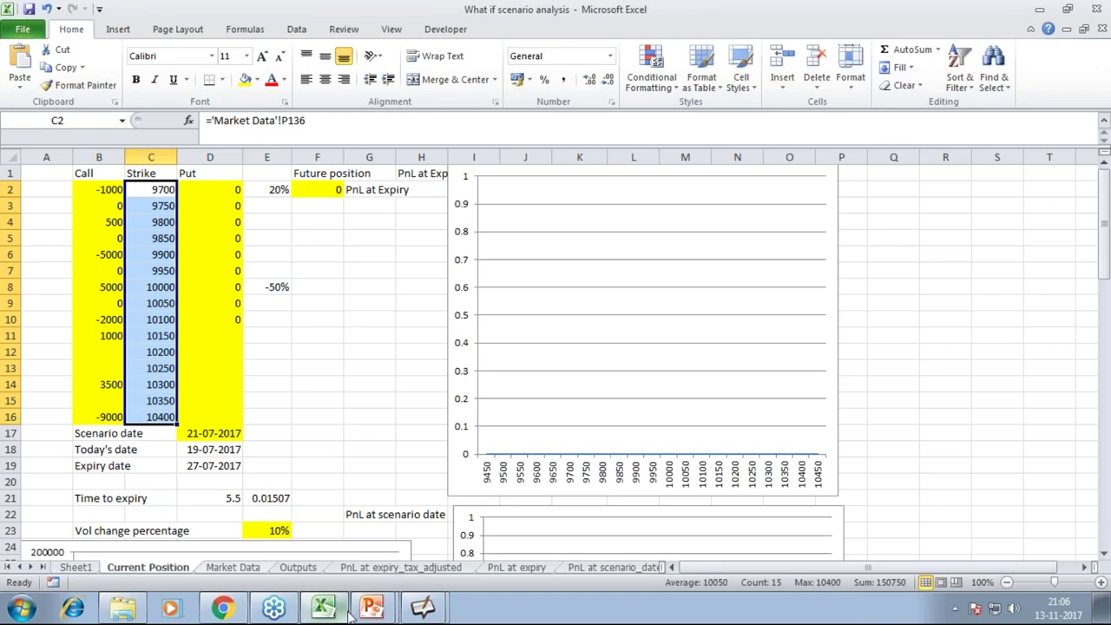
{"action": "left_click", "coordinate": [514, 568]}
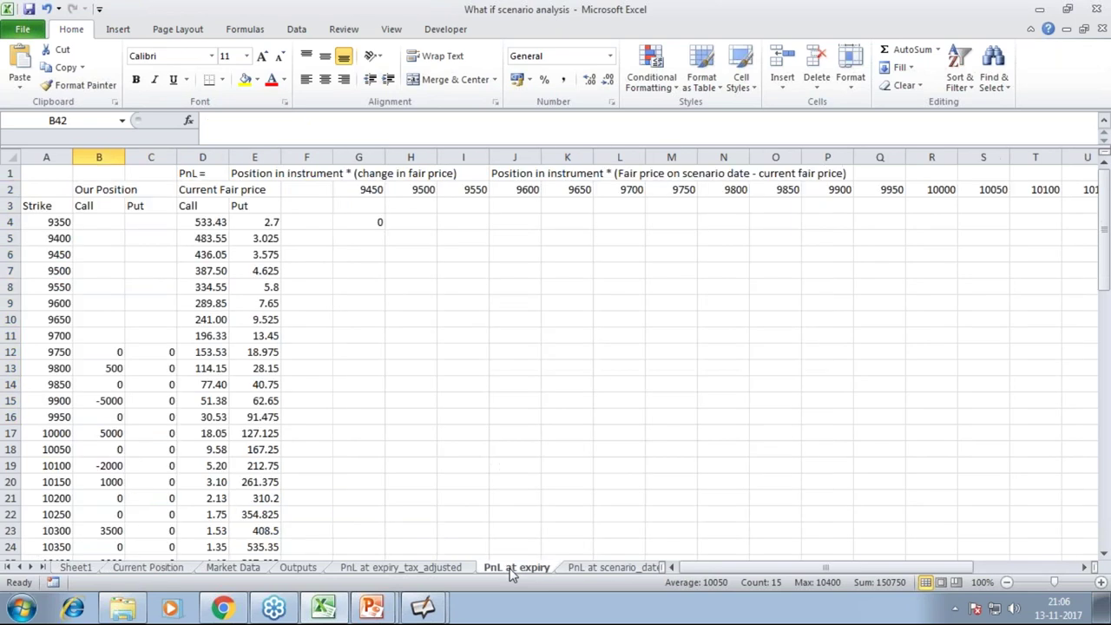
{"action": "left_click", "coordinate": [382, 223]}
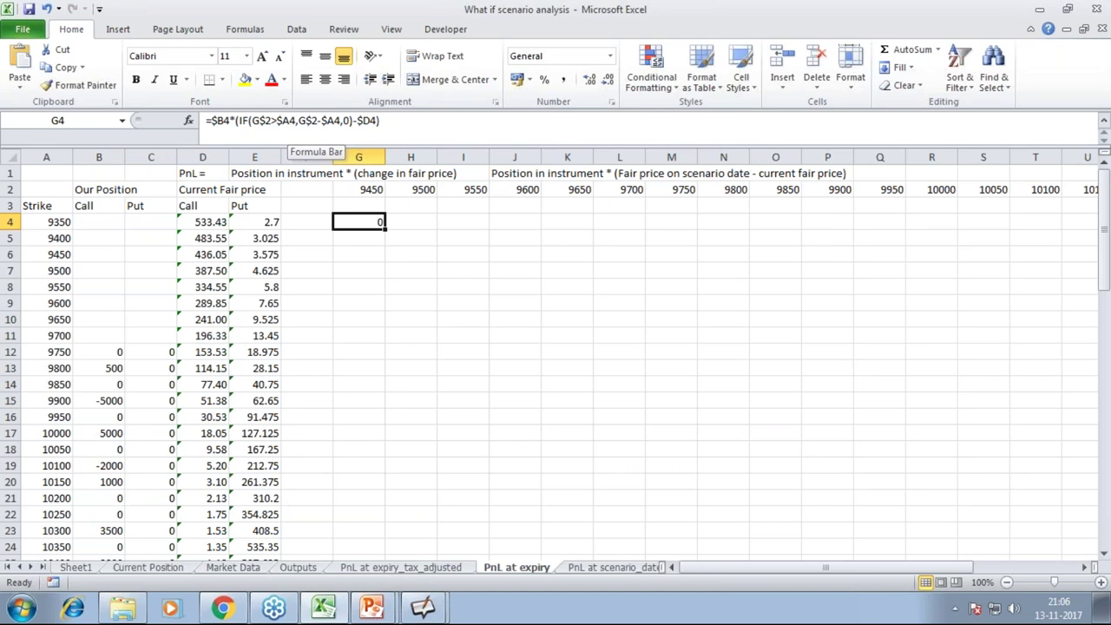
{"action": "scroll", "coordinate": [555, 356], "scroll_direction": "down", "scroll_amount": 1}
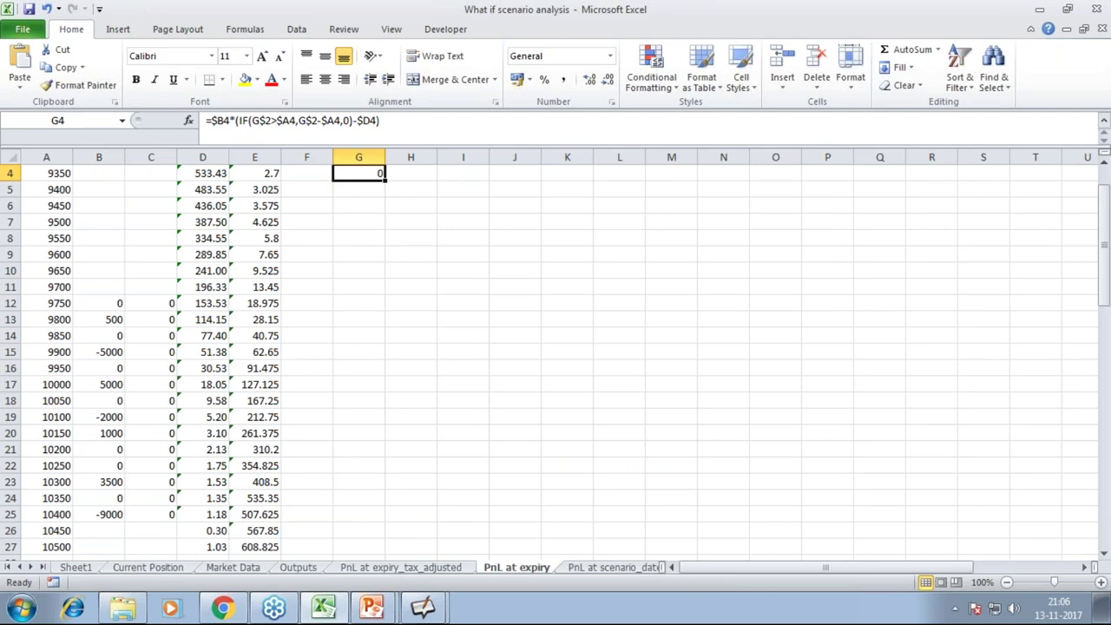
{"action": "scroll", "coordinate": [556, 356], "scroll_direction": "down", "scroll_amount": 12}
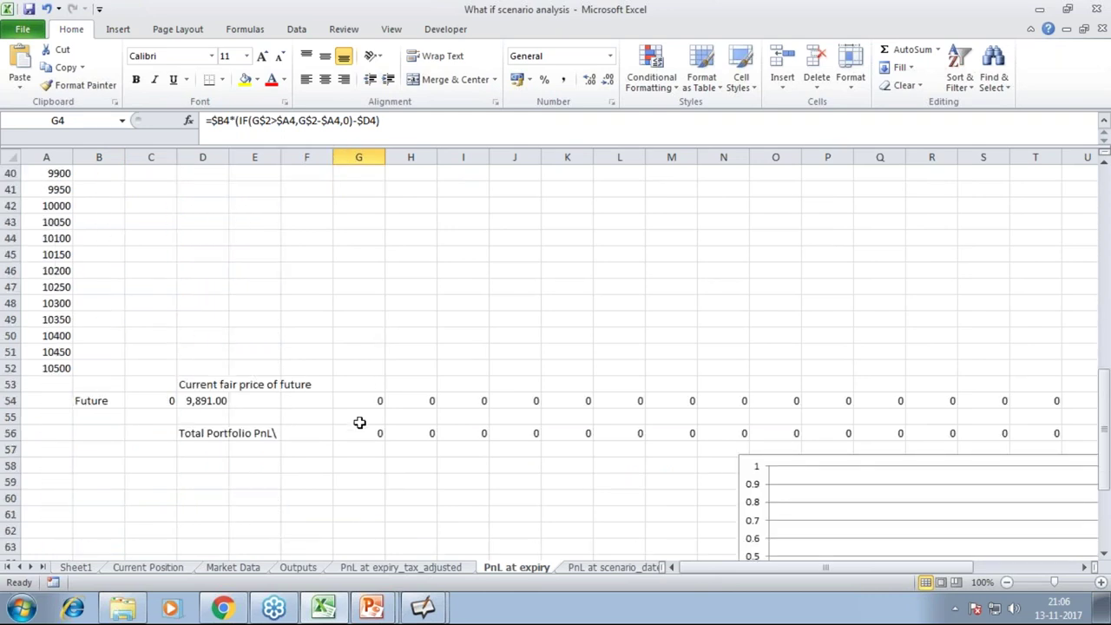
{"action": "scroll", "coordinate": [356, 421], "scroll_direction": "up", "scroll_amount": 13}
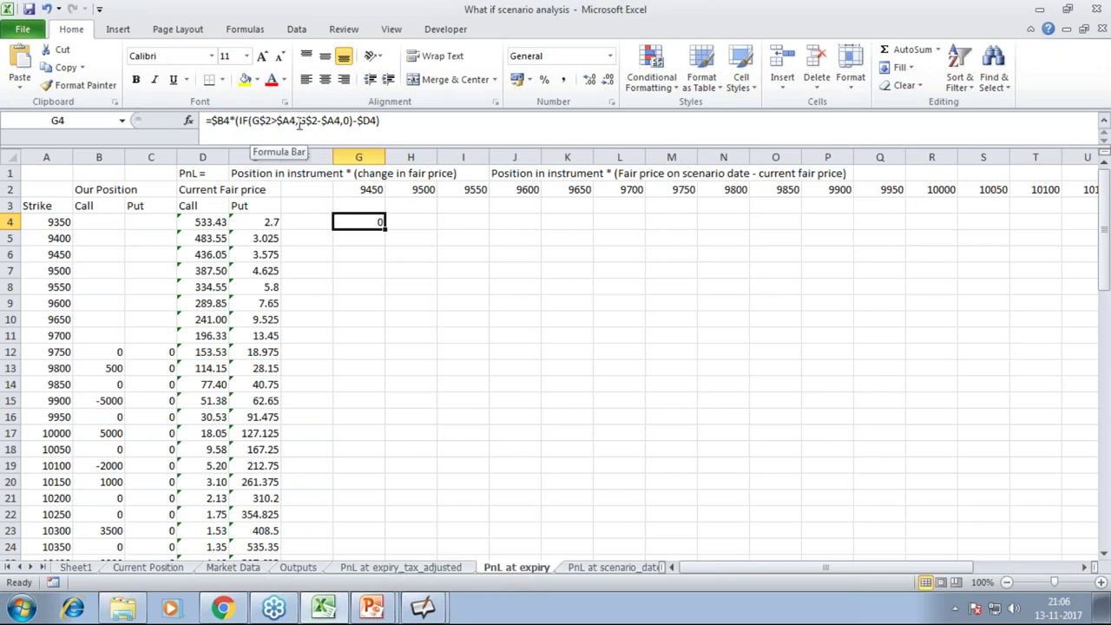
Step: Examine the parts of the G4 formula: the IF payoff, the position multiplier and the change in fair price
{"action": "mouse_move", "coordinate": [340, 121]}
{"action": "left_mouse_down"}
{"action": "mouse_move", "coordinate": [286, 121]}
{"action": "mouse_move", "coordinate": [344, 121]}
{"action": "left_mouse_up"}
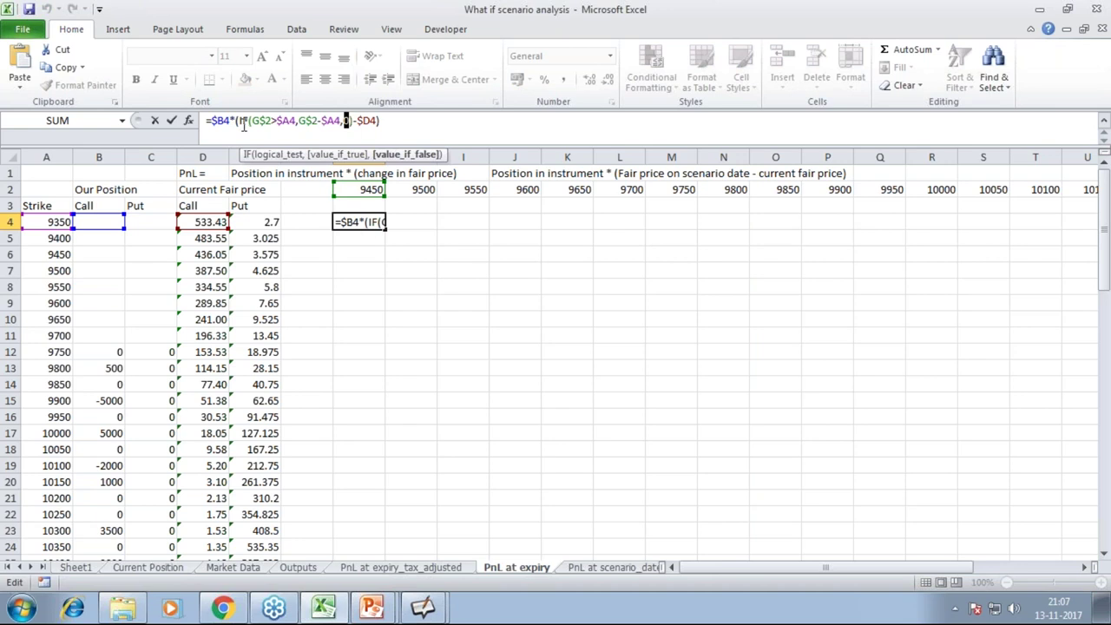
{"action": "left_click_drag", "start_coordinate": [298, 122], "coordinate": [347, 122]}
{"action": "double_click", "coordinate": [348, 121]}
{"action": "left_click_drag", "start_coordinate": [233, 121], "coordinate": [211, 120]}
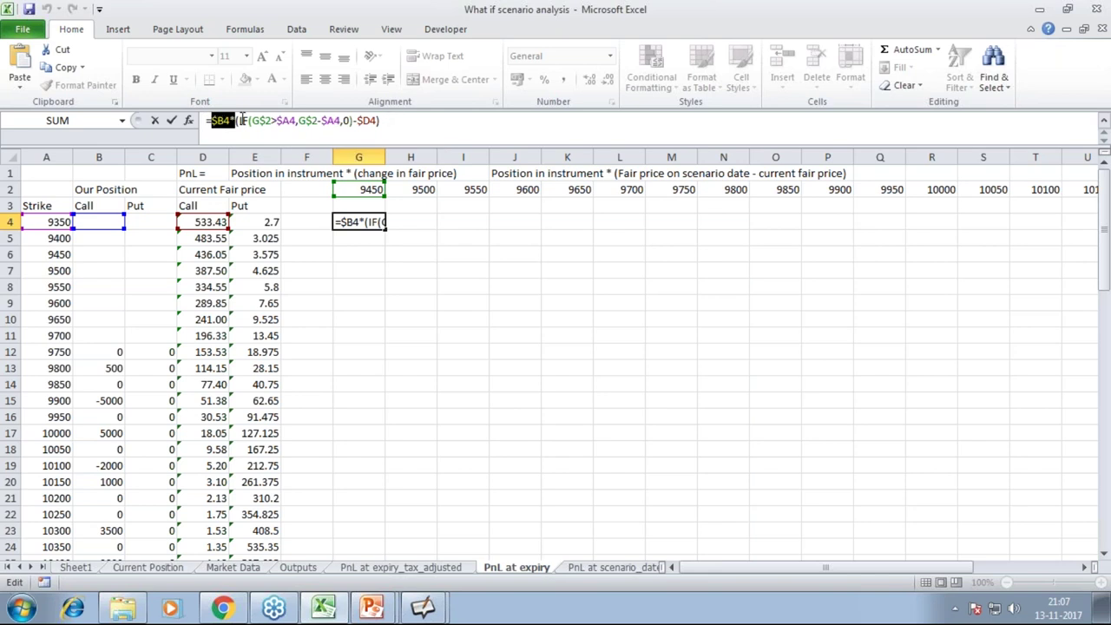
{"action": "left_click_drag", "start_coordinate": [239, 121], "coordinate": [374, 126]}
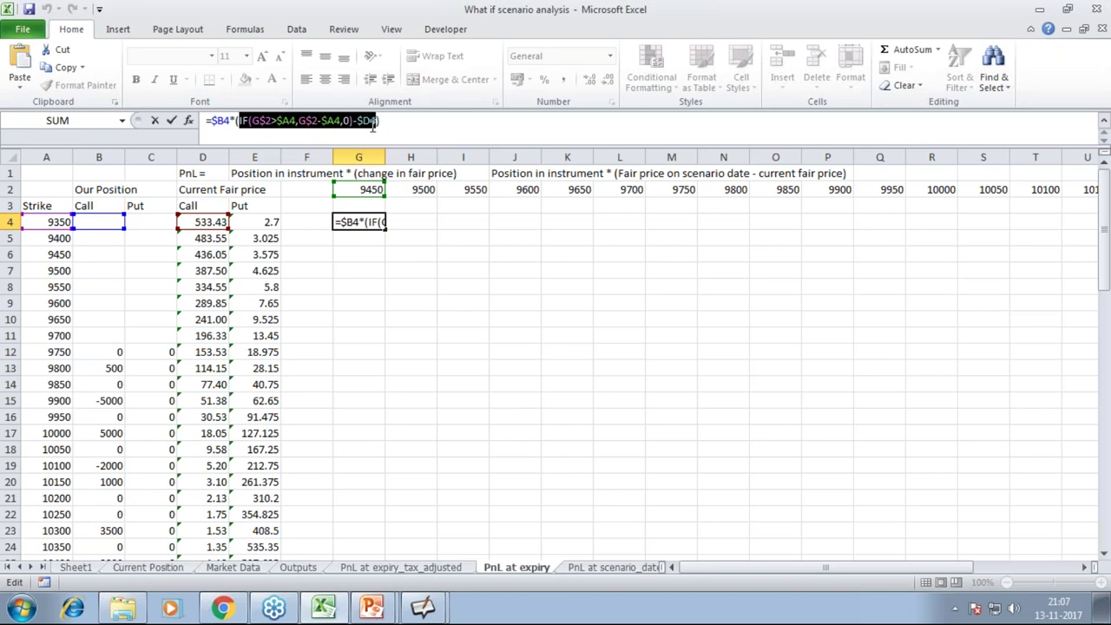
{"action": "key", "text": "Escape"}
Step: Fill the PnL formula from G4 down through row 27
{"action": "left_click_drag", "start_coordinate": [383, 230], "coordinate": [365, 434]}
{"action": "scroll", "coordinate": [474, 339], "scroll_direction": "up", "scroll_amount": 4}
{"action": "scroll", "coordinate": [476, 341], "scroll_direction": "down", "scroll_amount": 1}
Step: Fill the PnL formulas in G4:G27 across through column AD
{"action": "key", "text": "shift+Right"}
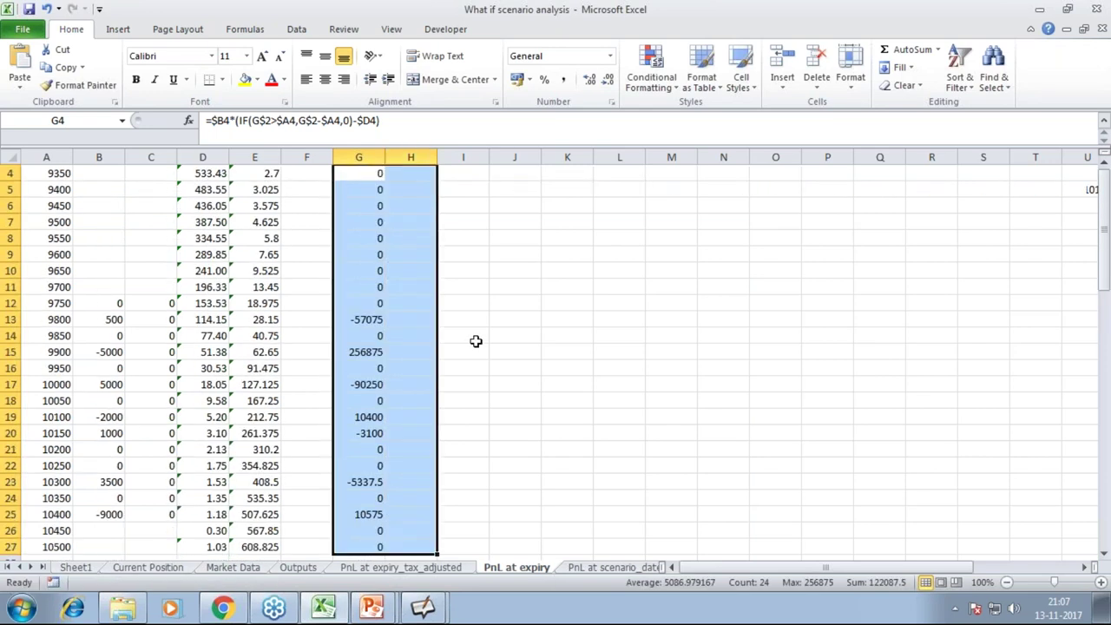
{"action": "key", "text": "shift+Right"}
{"action": "key", "text": "shift+Right"}
{"action": "key", "text": "shift+Right"}
{"action": "key", "text": "shift+Right"}
{"action": "key", "text": "shift+Right"}
{"action": "key", "text": "shift+Right"}
{"action": "key", "text": "shift+Right"}
{"action": "key", "text": "shift+Right"}
{"action": "key", "text": "shift+Right"}
{"action": "key", "text": "shift+Right"}
{"action": "key", "text": "shift+Right"}
{"action": "key", "text": "shift+Right"}
{"action": "key", "text": "shift+Right"}
{"action": "key", "text": "shift+Right"}
{"action": "key", "text": "shift+Right"}
{"action": "key", "text": "shift+Right"}
{"action": "key", "text": "shift+Right"}
{"action": "key", "text": "shift+Right"}
{"action": "key", "text": "shift+Right"}
{"action": "key", "text": "shift+Right"}
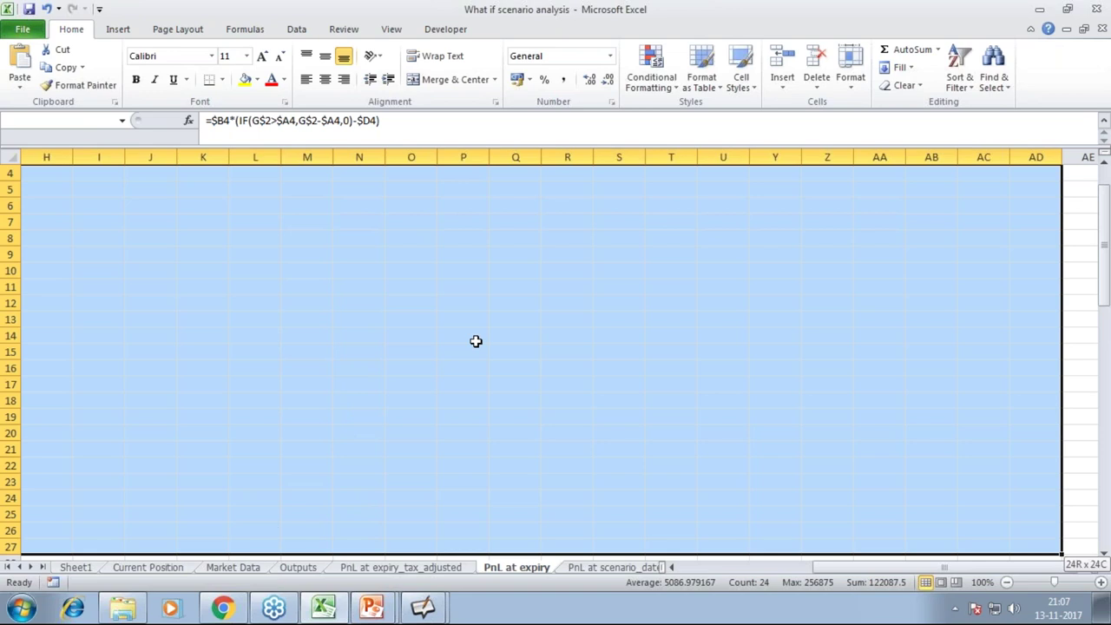
Step: Clear the surplus PnL formulas in columns AB to AD, past the 10450 price header, from row 4 down
{"action": "key", "text": "Up"}
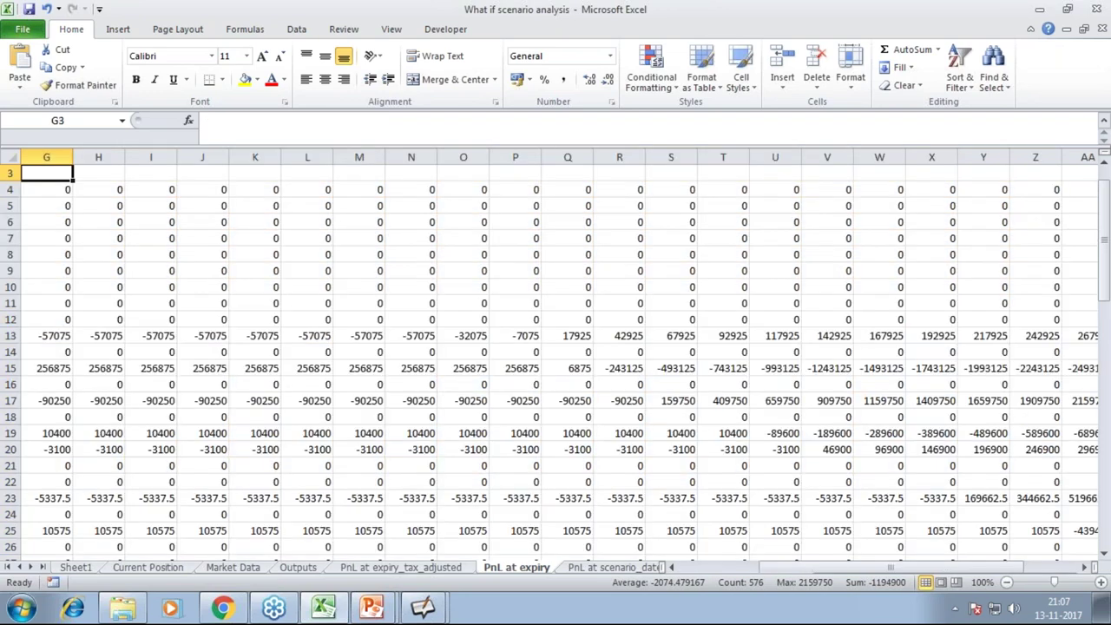
{"action": "key", "text": "Up"}
{"action": "key", "text": "ctrl+Right"}
{"action": "key", "text": "Right"}
{"action": "key", "text": "Right"}
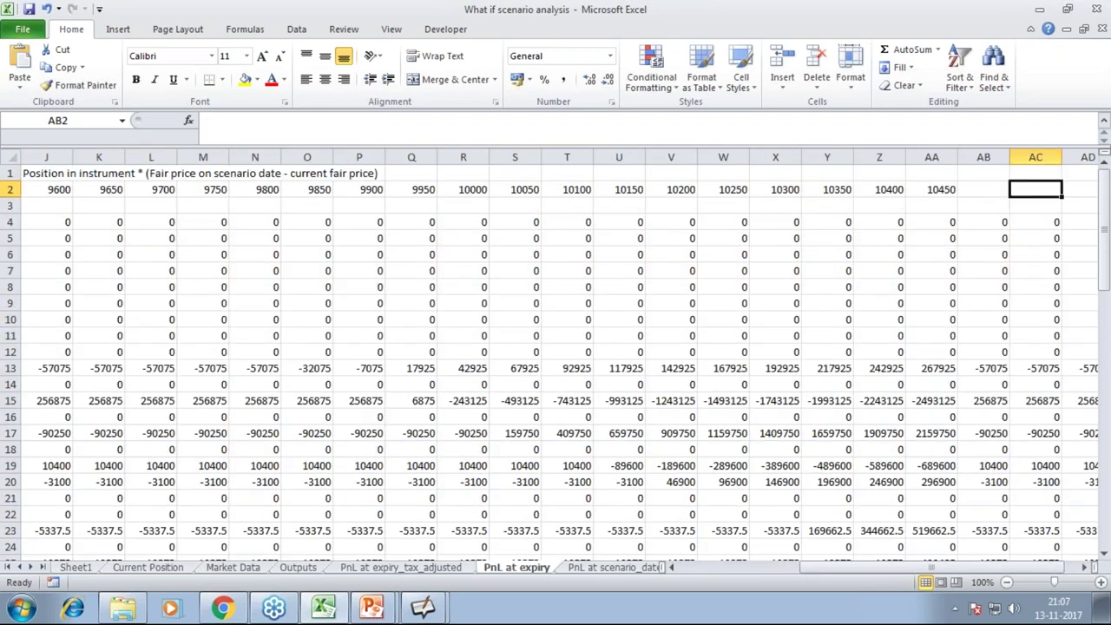
{"action": "key", "text": "Left"}
{"action": "key", "text": "Down"}
{"action": "key", "text": "Down"}
{"action": "key", "text": "shift+Right"}
{"action": "key", "text": "shift+Right"}
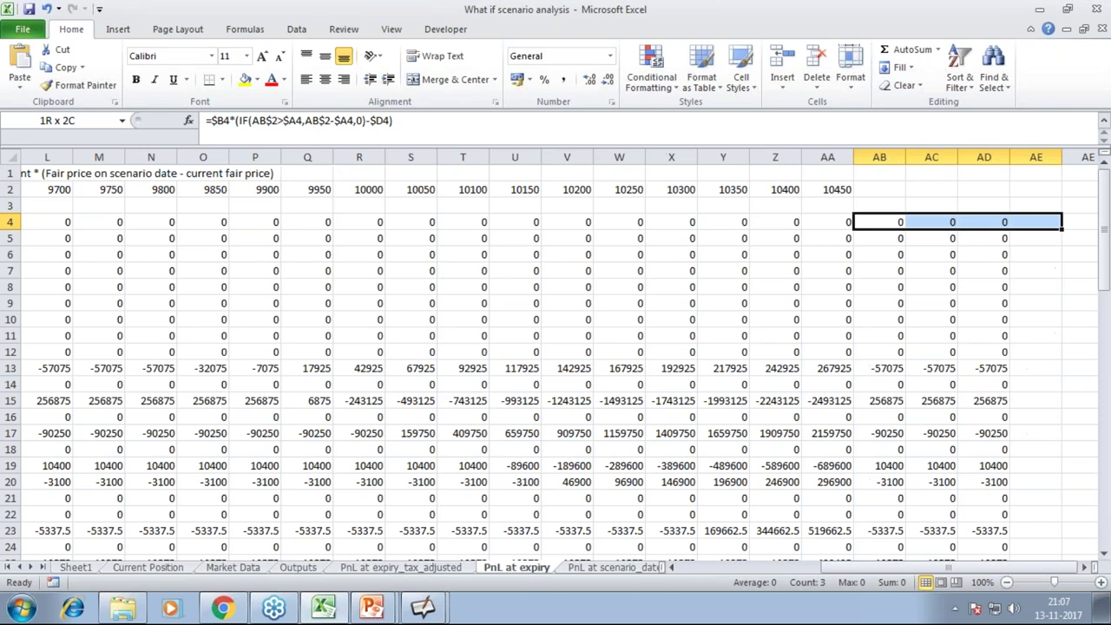
{"action": "key", "text": "ctrl+shift+Down"}
{"action": "key", "text": "Delete"}
Step: Examine the expiry price headers in row 2, from the start of the PnL grid in G2 to J2
{"action": "key", "text": "Left"}
{"action": "key", "text": "Left"}
{"action": "key", "text": "Left"}
{"action": "key", "text": "Left"}
{"action": "key", "text": "Left"}
{"action": "key", "text": "Left"}
{"action": "key", "text": "Left"}
{"action": "key", "text": "Left"}
{"action": "key", "text": "Left"}
{"action": "key", "text": "Left"}
{"action": "key", "text": "Left"}
{"action": "key", "text": "Left"}
{"action": "key", "text": "Left"}
{"action": "key", "text": "Left"}
{"action": "key", "text": "Left"}
{"action": "key", "text": "Left"}
{"action": "key", "text": "Left"}
{"action": "key", "text": "Left"}
{"action": "key", "text": "Left"}
{"action": "key", "text": "Left"}
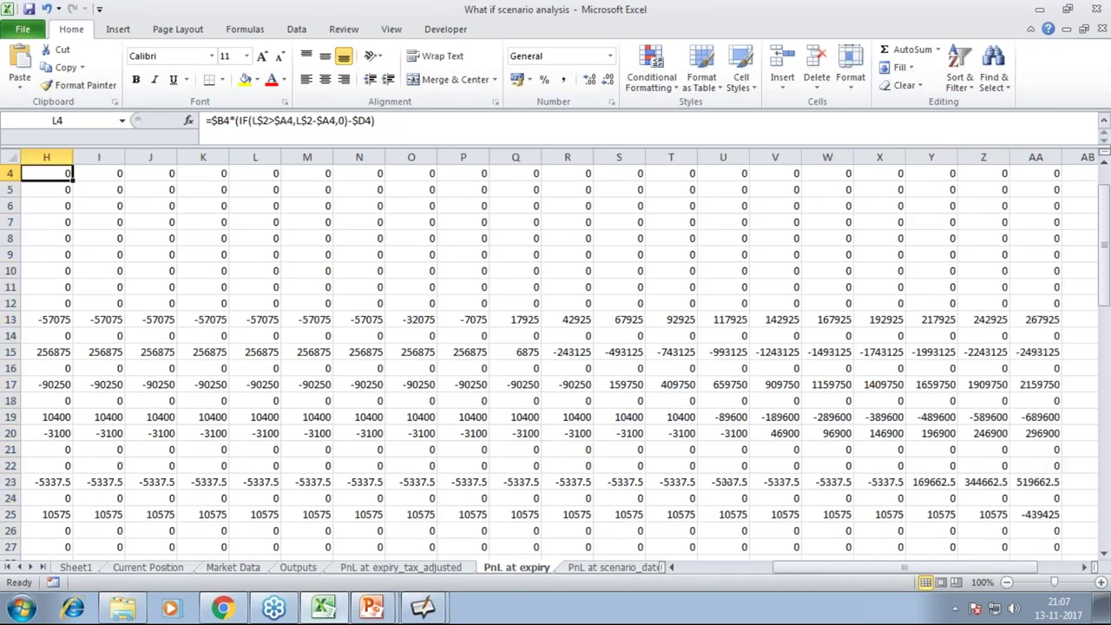
{"action": "key", "text": "Left"}
{"action": "key", "text": "Left"}
{"action": "scroll", "coordinate": [669, 266], "scroll_direction": "up", "scroll_amount": 1}
{"action": "left_click", "coordinate": [367, 186]}
{"action": "key", "text": "Right"}
{"action": "left_click", "coordinate": [533, 193]}
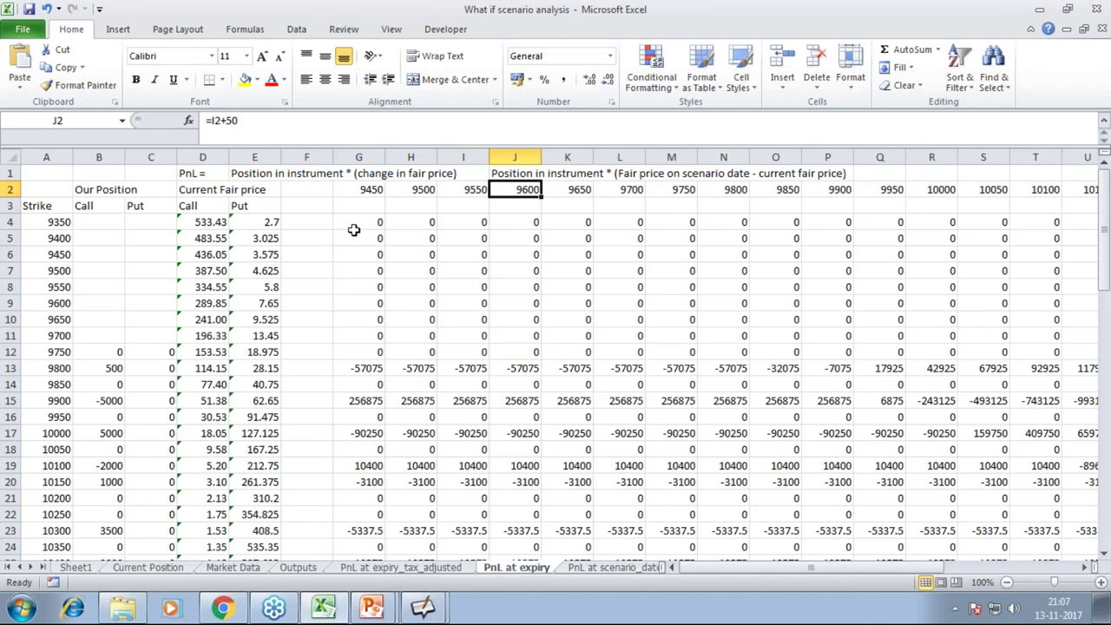
Step: Examine the 9800 strike's call position, current fair price and PnL formulas in row 13 across the expiry price levels
{"action": "left_click", "coordinate": [110, 369]}
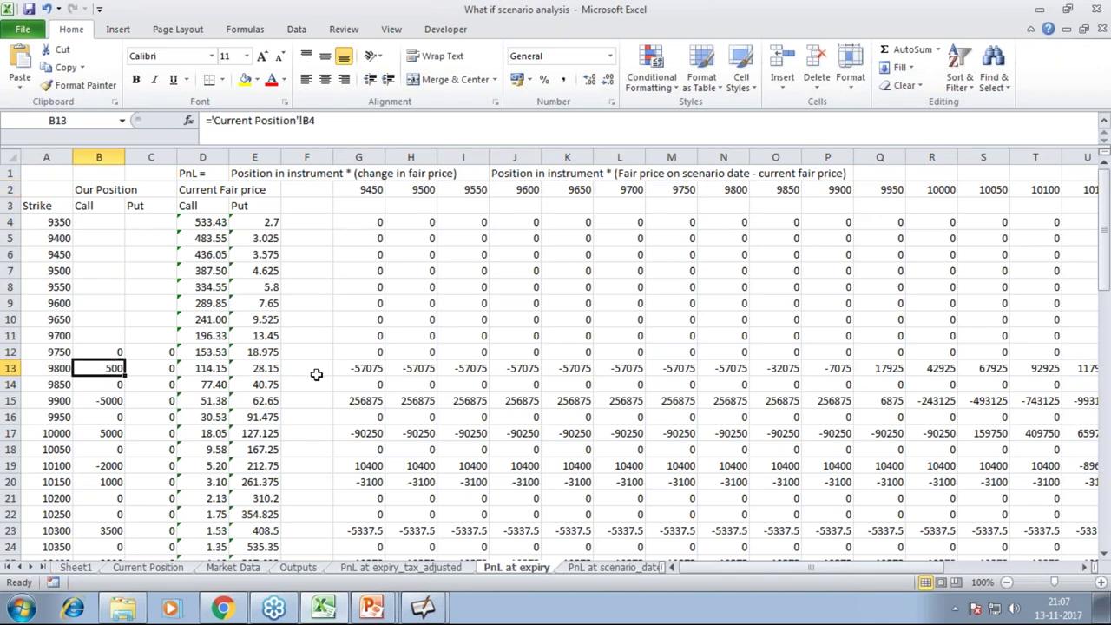
{"action": "left_click", "coordinate": [199, 372]}
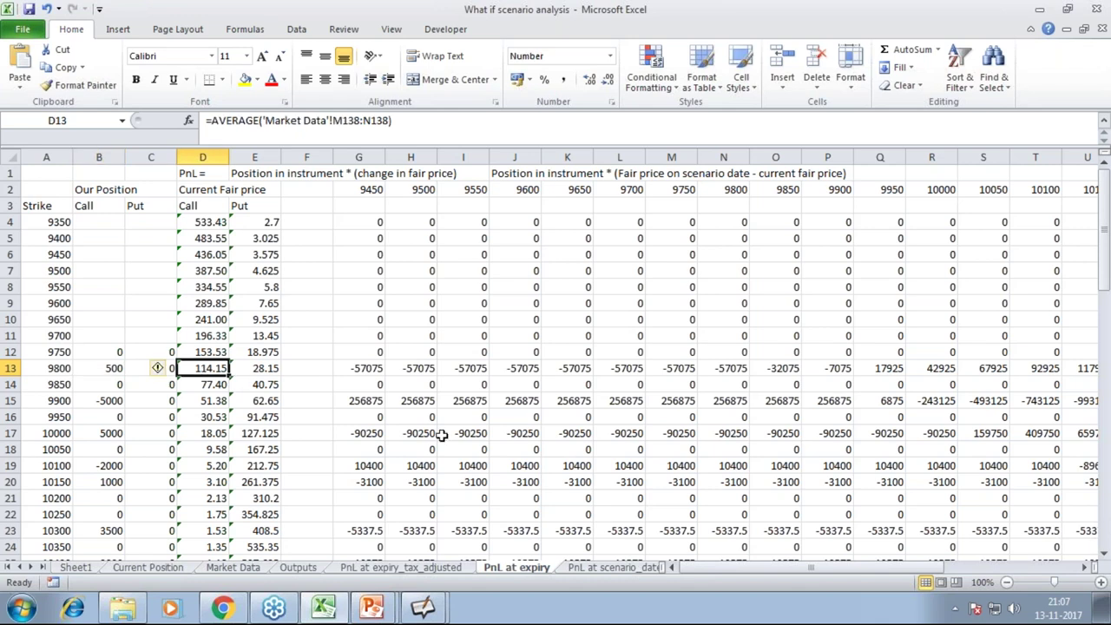
{"action": "left_click", "coordinate": [359, 369]}
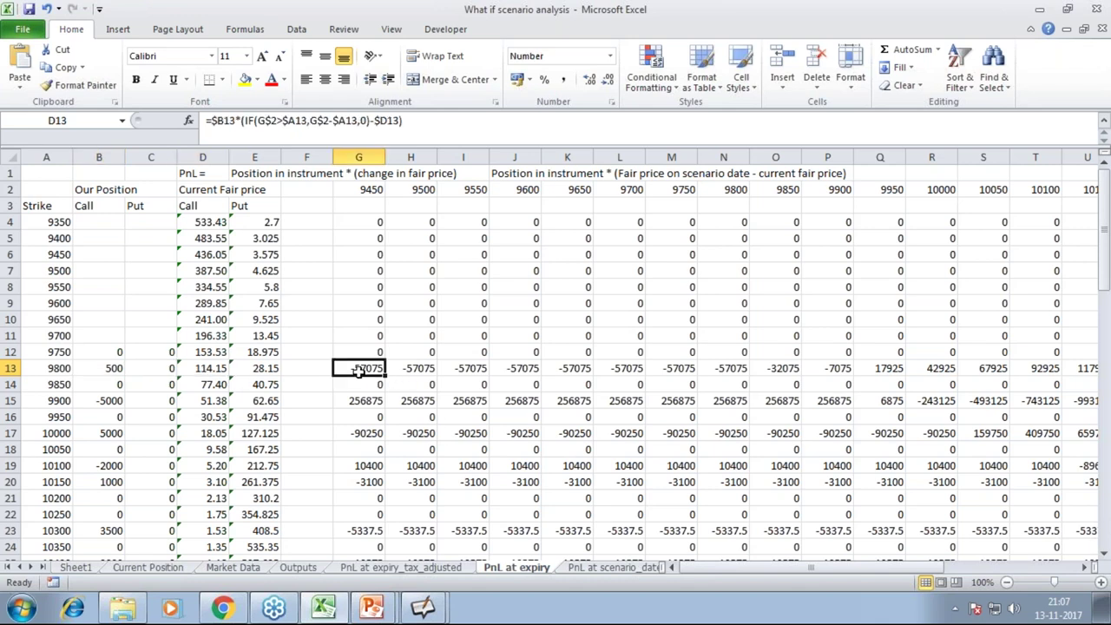
{"action": "left_click_drag", "start_coordinate": [357, 370], "coordinate": [461, 370]}
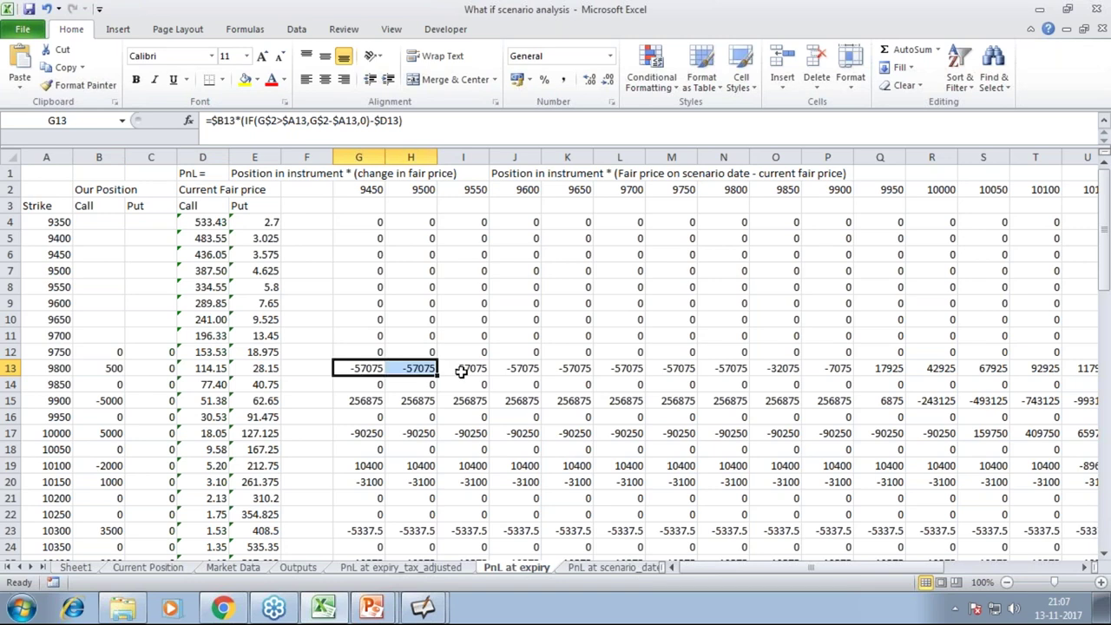
{"action": "key", "text": "shift+Right"}
{"action": "key", "text": "shift+Right"}
{"action": "key", "text": "shift+Right"}
{"action": "key", "text": "shift+Right"}
{"action": "key", "text": "shift+Right"}
{"action": "key", "text": "shift+Right"}
{"action": "key", "text": "shift+Right"}
{"action": "key", "text": "shift+Right"}
{"action": "key", "text": "shift+Right"}
{"action": "key", "text": "shift+Right"}
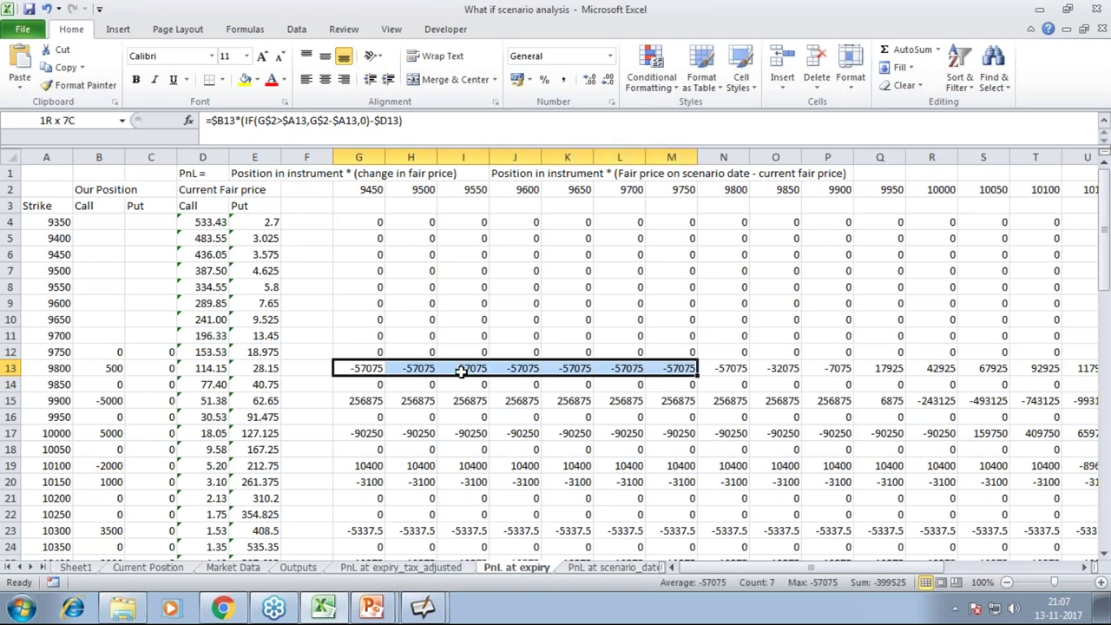
{"action": "key", "text": "shift+Right"}
{"action": "key", "text": "shift+Right"}
{"action": "key", "text": "shift+Right"}
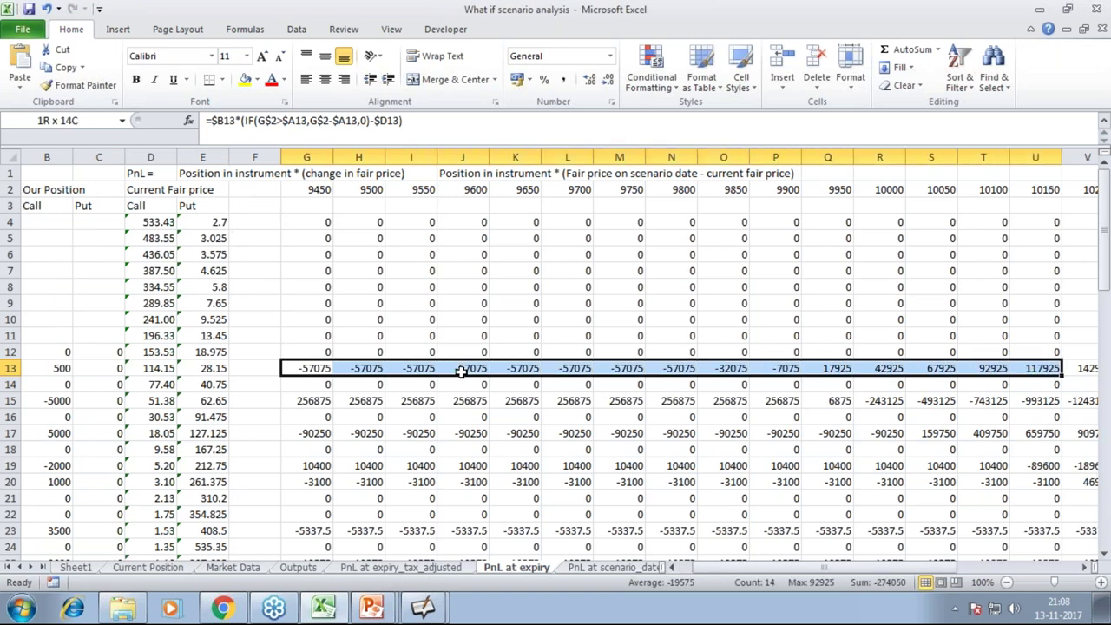
{"action": "key", "text": "shift+Right"}
{"action": "key", "text": "shift+Right"}
{"action": "key", "text": "shift+Right"}
{"action": "key", "text": "shift+Right"}
{"action": "key", "text": "shift+Right"}
{"action": "key", "text": "shift+Right"}
{"action": "key", "text": "shift+Right"}
{"action": "key", "text": "Left"}
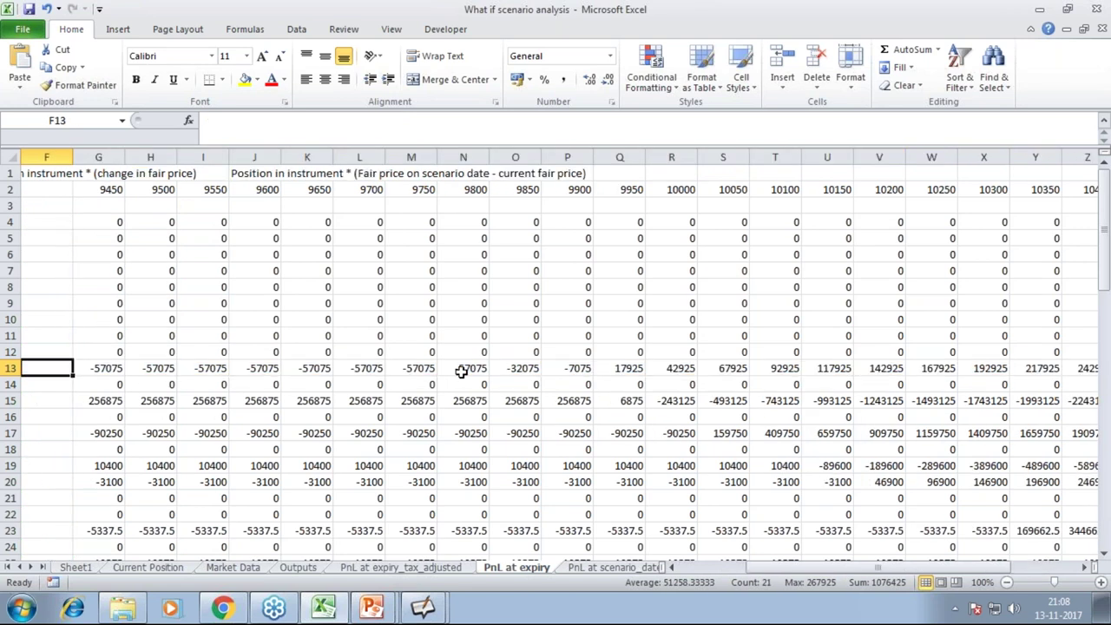
{"action": "key", "text": "Right"}
{"action": "key", "text": "Right"}
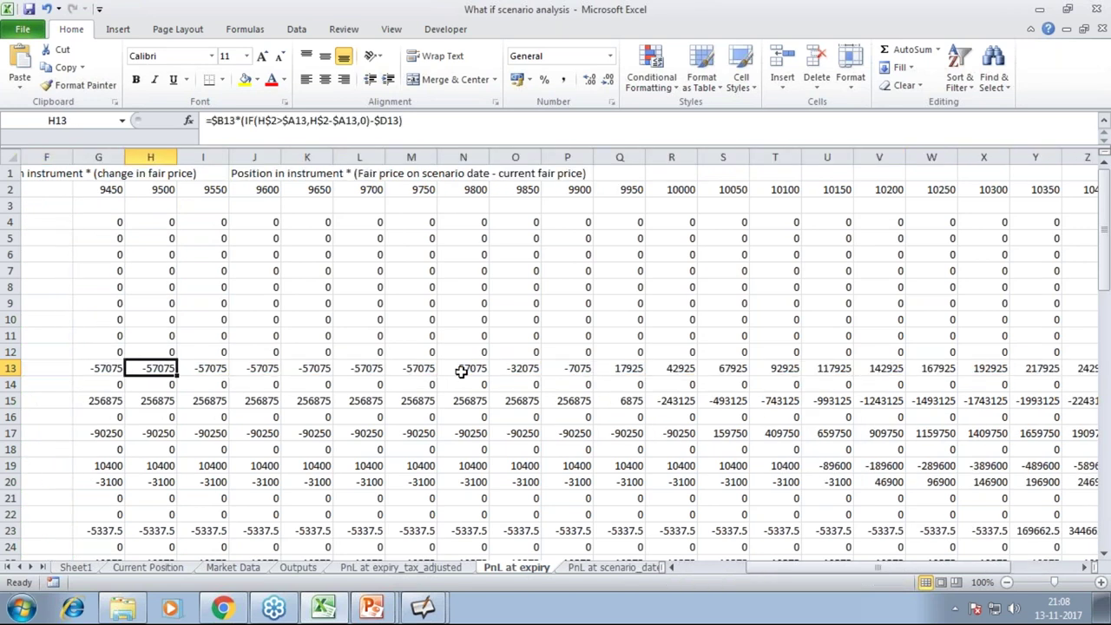
{"action": "key", "text": "Right"}
{"action": "key", "text": "Right"}
{"action": "key", "text": "Right"}
{"action": "key", "text": "Right"}
{"action": "key", "text": "Right"}
{"action": "key", "text": "Right"}
{"action": "key", "text": "Right"}
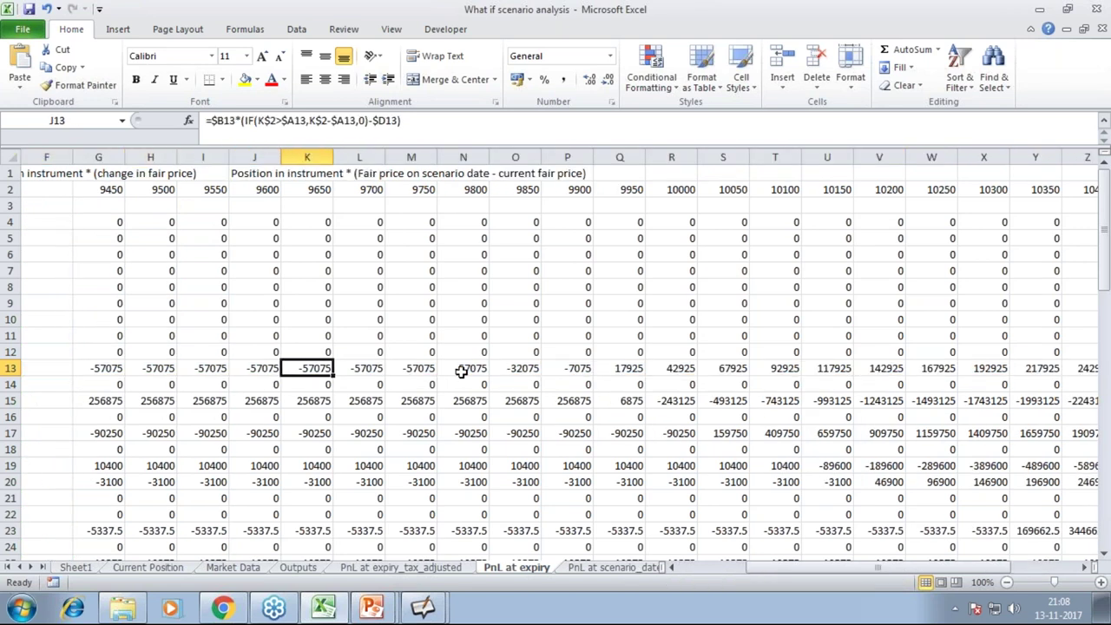
{"action": "key", "text": "Right"}
{"action": "key", "text": "Right"}
{"action": "key", "text": "Right"}
{"action": "key", "text": "Right"}
{"action": "key", "text": "Right"}
{"action": "key", "text": "Right"}
{"action": "key", "text": "Right"}
{"action": "key", "text": "Right"}
{"action": "key", "text": "Right"}
{"action": "key", "text": "Right"}
{"action": "key", "text": "Right"}
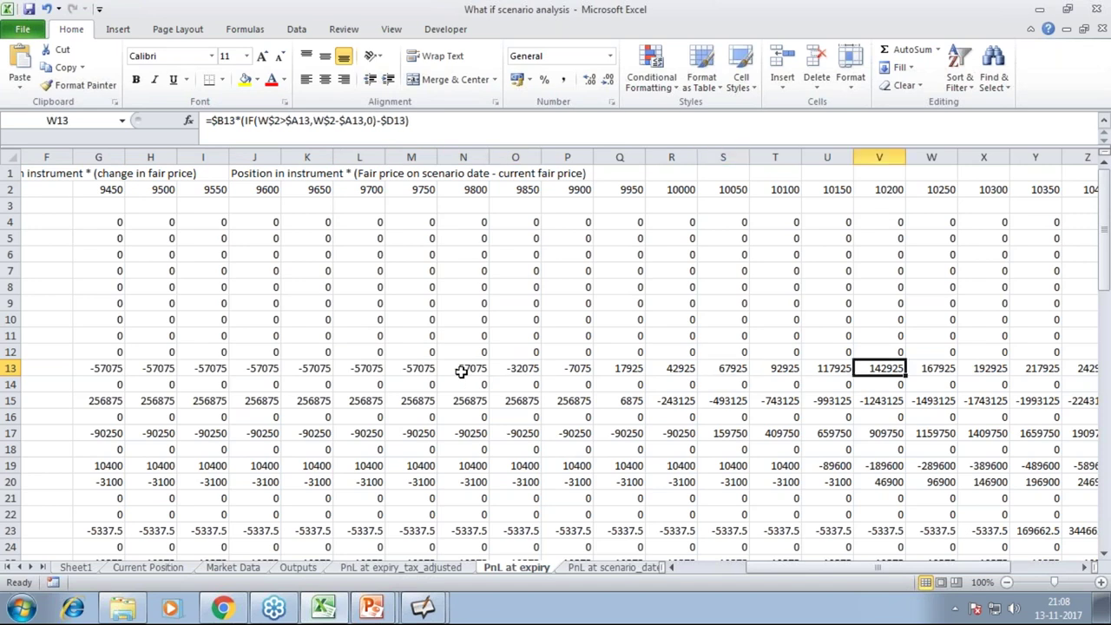
{"action": "key", "text": "Left"}
{"action": "key", "text": "Left"}
{"action": "key", "text": "Left"}
{"action": "key", "text": "Left"}
{"action": "key", "text": "Left"}
{"action": "key", "text": "Left"}
{"action": "key", "text": "Left"}
{"action": "key", "text": "Left"}
{"action": "key", "text": "Left"}
{"action": "key", "text": "Left"}
{"action": "key", "text": "Left"}
{"action": "key", "text": "Left"}
{"action": "key", "text": "Left"}
{"action": "key", "text": "Left"}
{"action": "key", "text": "Left"}
{"action": "key", "text": "Left"}
{"action": "key", "text": "Left"}
{"action": "key", "text": "Left"}
{"action": "key", "text": "Left"}
{"action": "key", "text": "Left"}
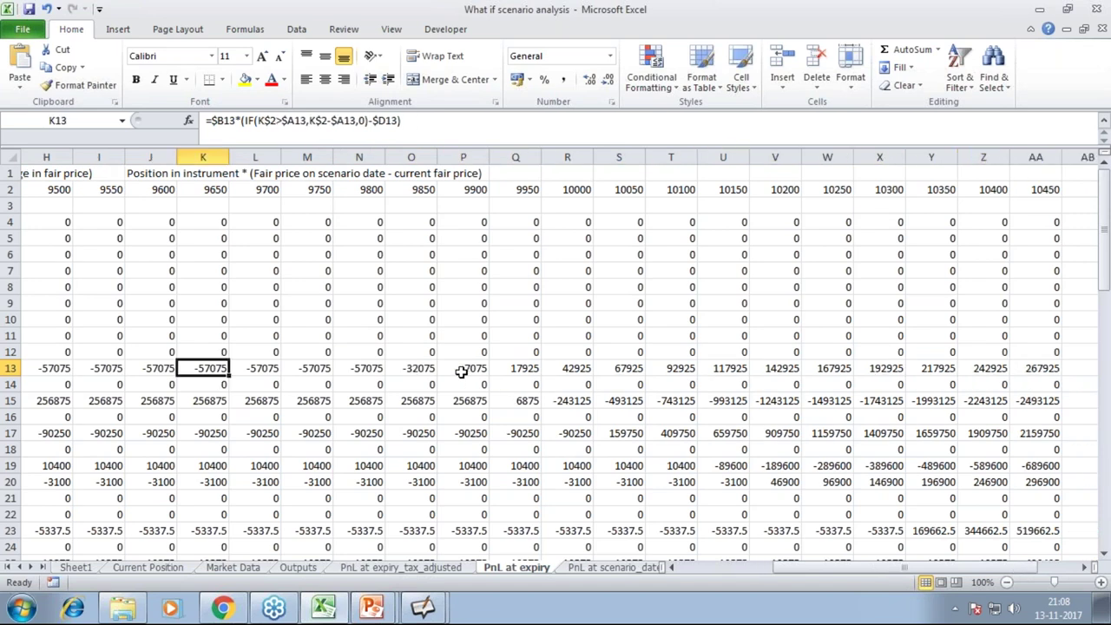
Step: Examine the position and current fair price cells of the 9900 strike in row 15
{"action": "key", "text": "Down"}
{"action": "key", "text": "Down"}
{"action": "key", "text": "Right"}
{"action": "key", "text": "Right"}
{"action": "key", "text": "Right"}
{"action": "key", "text": "Right"}
{"action": "key", "text": "Right"}
{"action": "key", "text": "Left"}
{"action": "key", "text": "Left"}
{"action": "key", "text": "Left"}
{"action": "key", "text": "Left"}
{"action": "key", "text": "Right"}
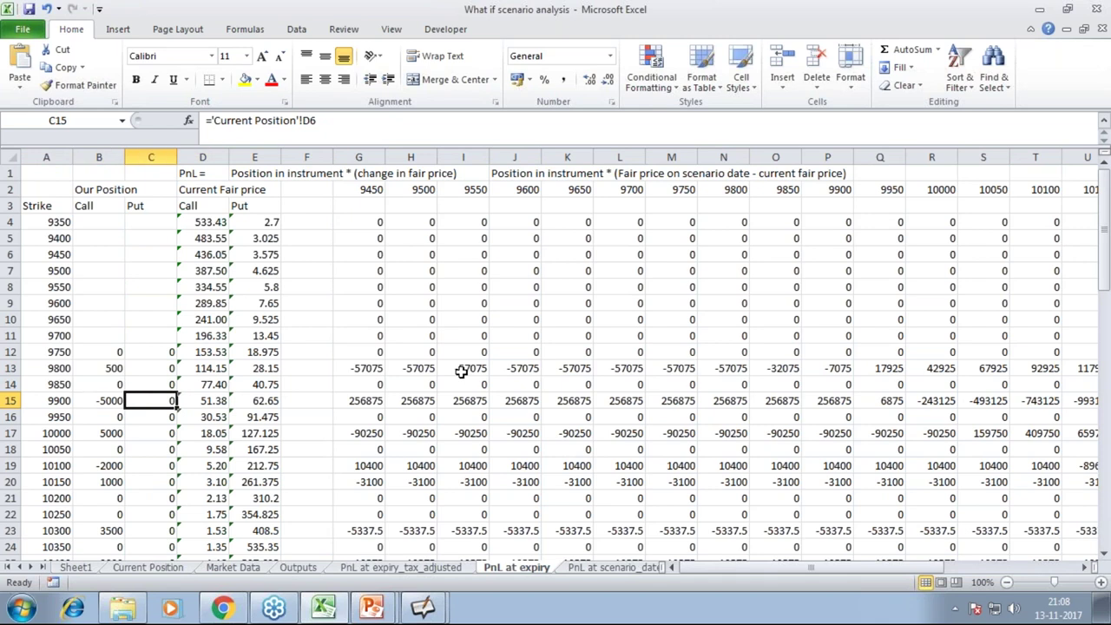
{"action": "key", "text": "Right"}
{"action": "key", "text": "Right"}
{"action": "key", "text": "Left"}
{"action": "key", "text": "Left"}
{"action": "key", "text": "Left"}
{"action": "key", "text": "Right"}
{"action": "key", "text": "Right"}
{"action": "key", "text": "Right"}
{"action": "key", "text": "Right"}
{"action": "key", "text": "Right"}
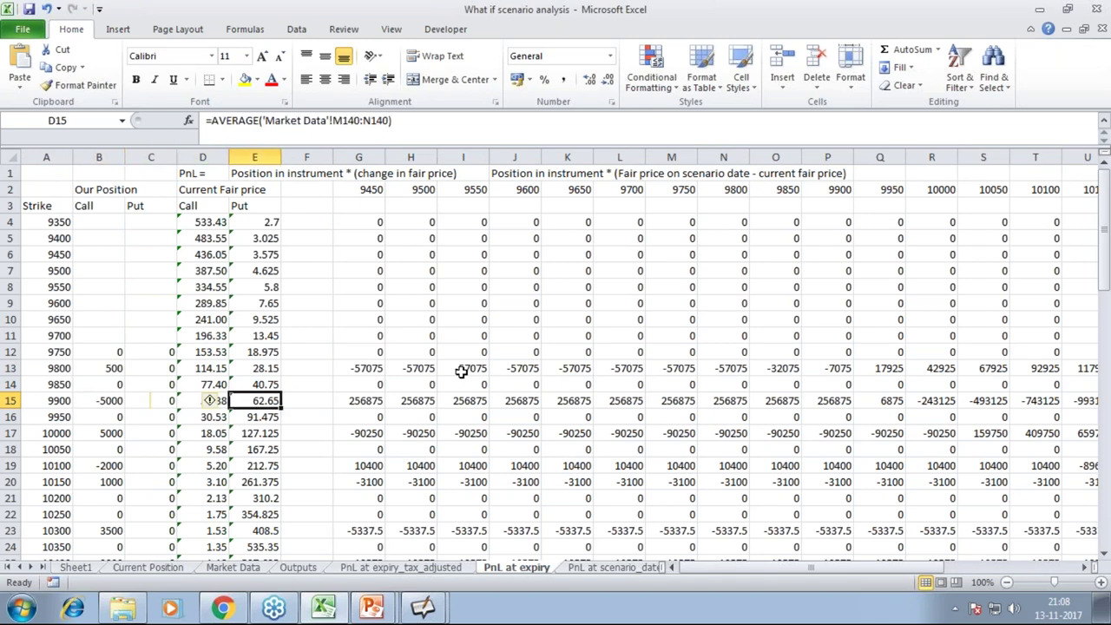
Step: Compare the expiry price headers in row 2 with the 9900 strike's PnL cells in row 15
{"action": "left_click", "coordinate": [372, 188]}
{"action": "left_click", "coordinate": [410, 187]}
{"action": "left_click", "coordinate": [484, 187]}
{"action": "left_click", "coordinate": [532, 188]}
{"action": "left_click", "coordinate": [580, 191]}
{"action": "left_click", "coordinate": [622, 191]}
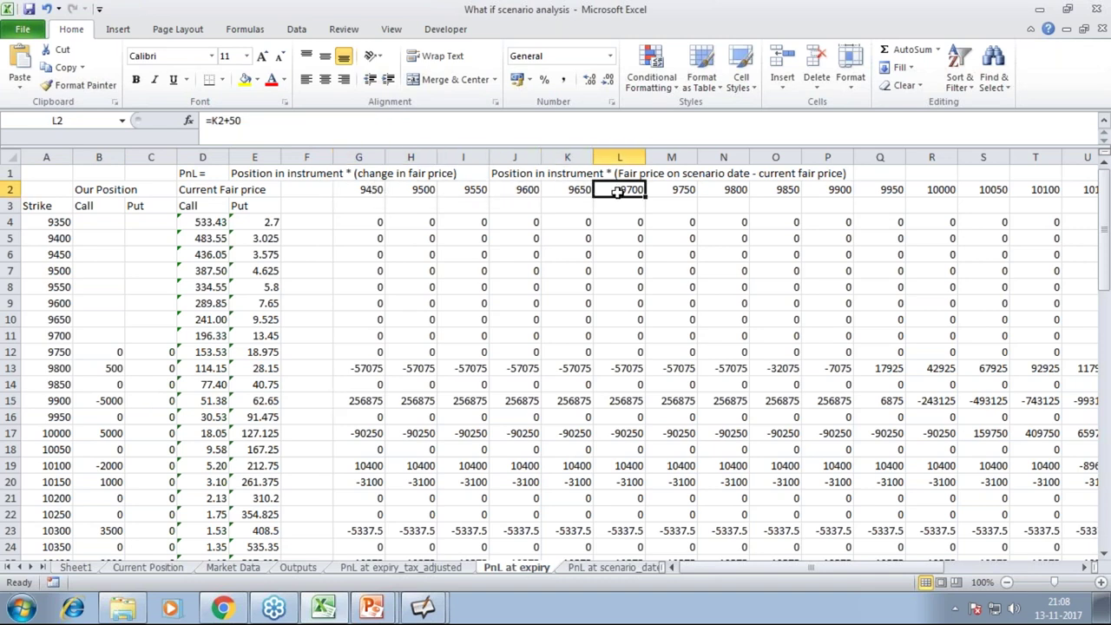
{"action": "left_click", "coordinate": [371, 402]}
{"action": "left_click", "coordinate": [424, 399]}
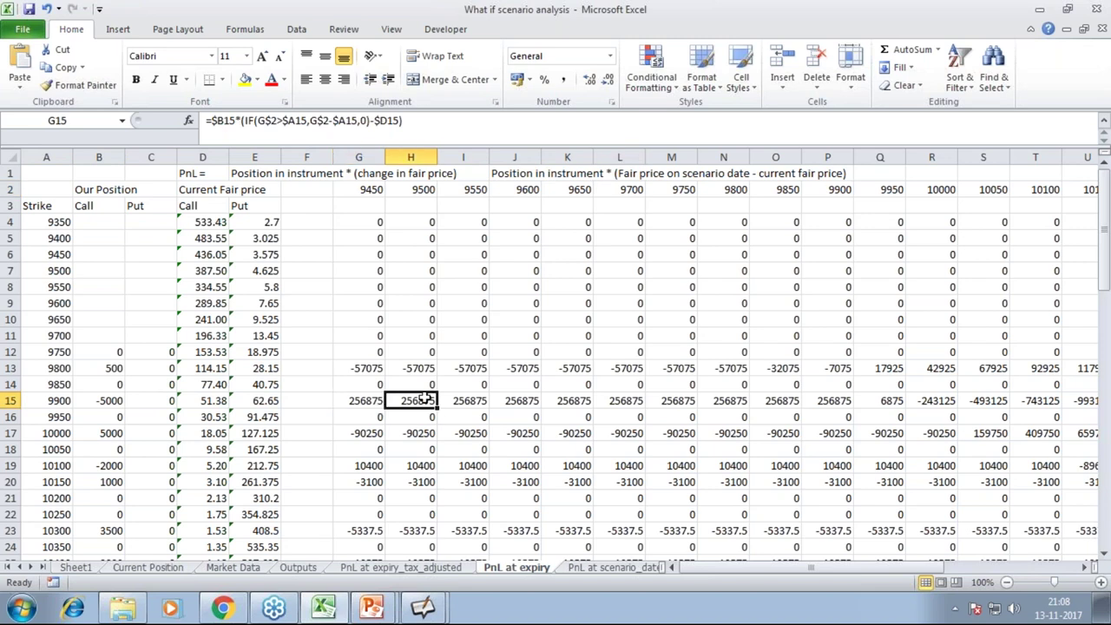
{"action": "left_click", "coordinate": [455, 399]}
{"action": "left_click", "coordinate": [931, 400]}
{"action": "left_click", "coordinate": [985, 401]}
{"action": "left_click", "coordinate": [1041, 401]}
Step: Inspect the put PnL formula in G29 and look at the PnL at scenario_date sheet before returning to PnL at expiry
{"action": "scroll", "coordinate": [412, 450], "scroll_direction": "down", "scroll_amount": 3}
{"action": "scroll", "coordinate": [412, 451], "scroll_direction": "down", "scroll_amount": 2}
{"action": "left_click", "coordinate": [366, 389]}
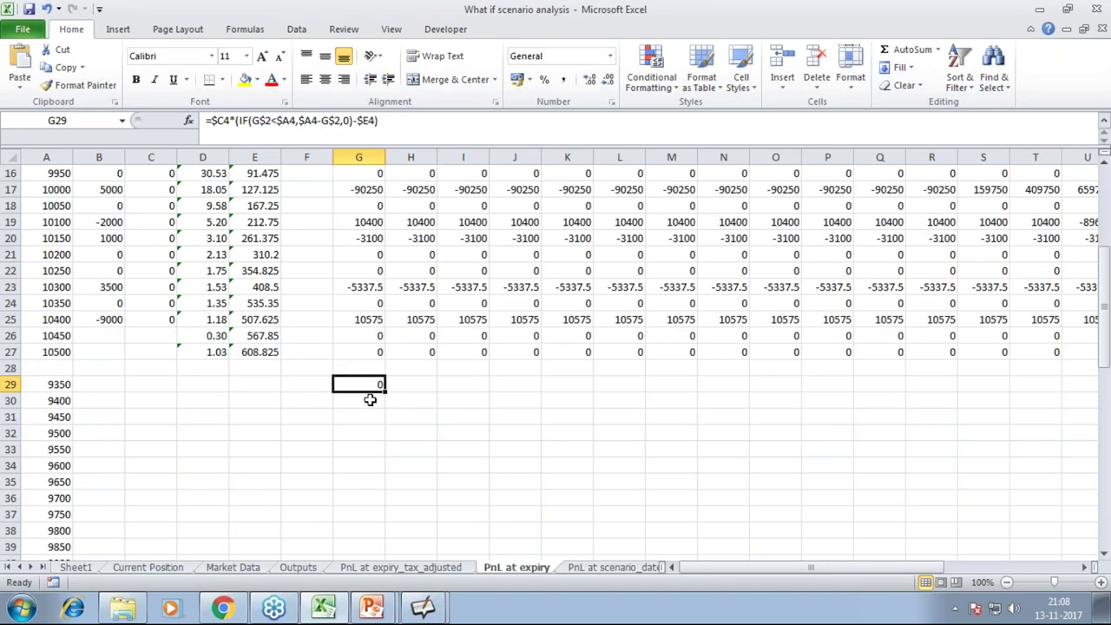
{"action": "scroll", "coordinate": [384, 470], "scroll_direction": "down", "scroll_amount": 1}
{"action": "scroll", "coordinate": [384, 470], "scroll_direction": "down", "scroll_amount": 2}
{"action": "scroll", "coordinate": [385, 467], "scroll_direction": "up", "scroll_amount": 6}
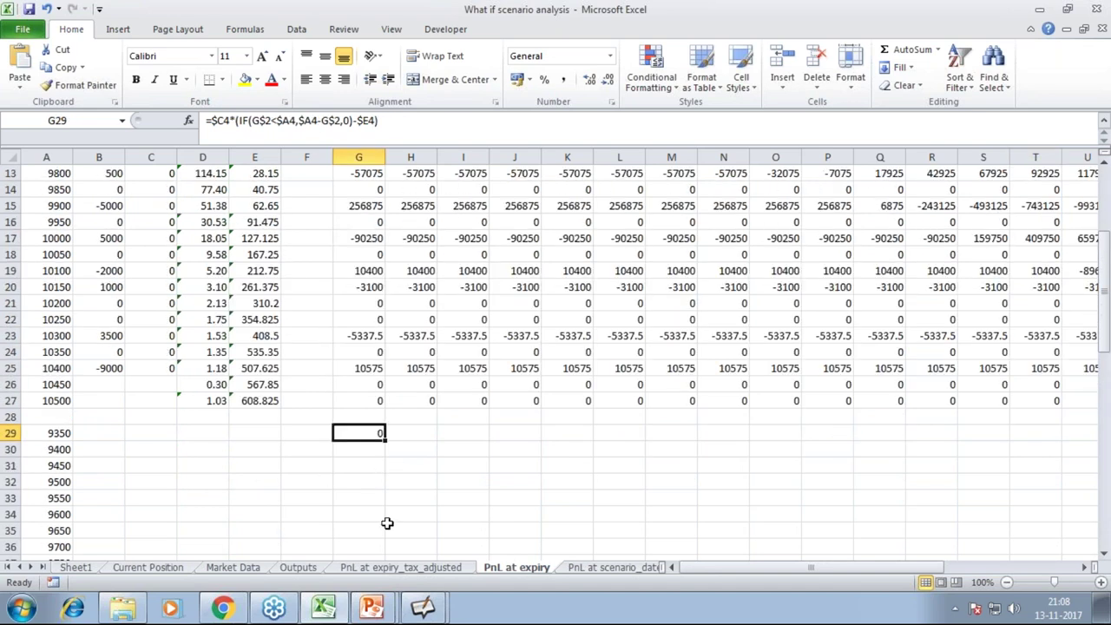
{"action": "left_click", "coordinate": [613, 567]}
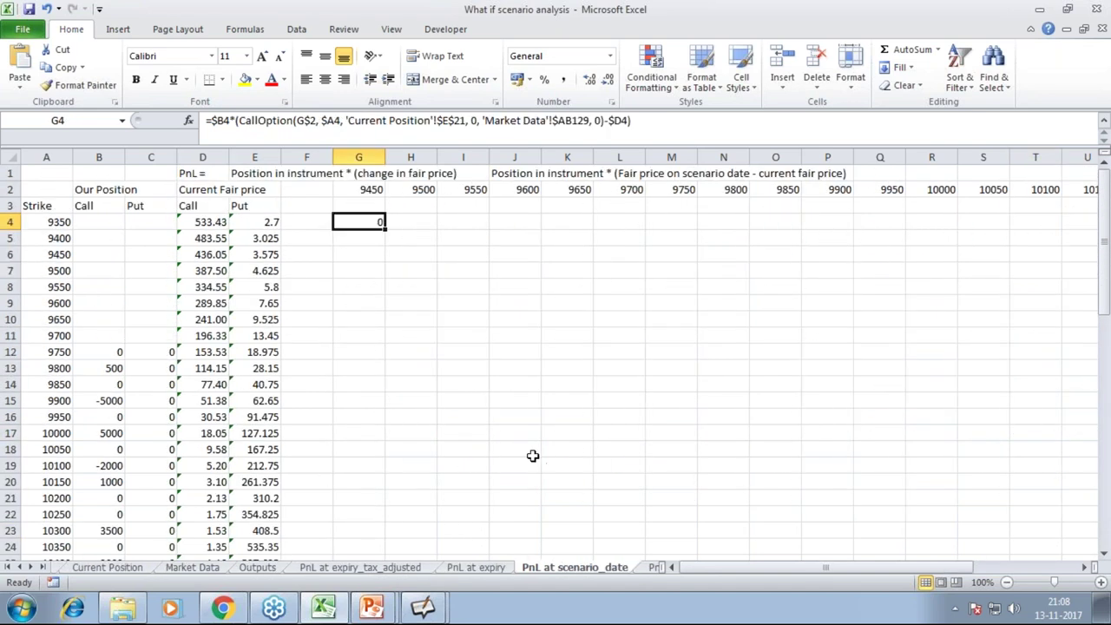
{"action": "left_click", "coordinate": [478, 567]}
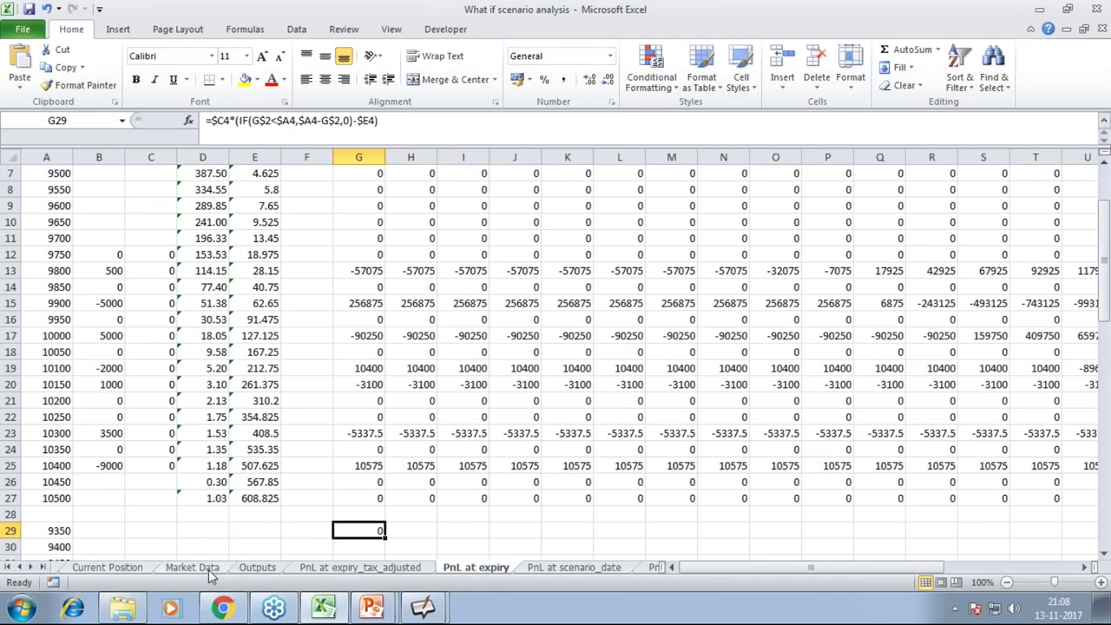
Step: On the Current Position sheet, set the call position for the 10400 strike to 500
{"action": "left_click", "coordinate": [126, 570]}
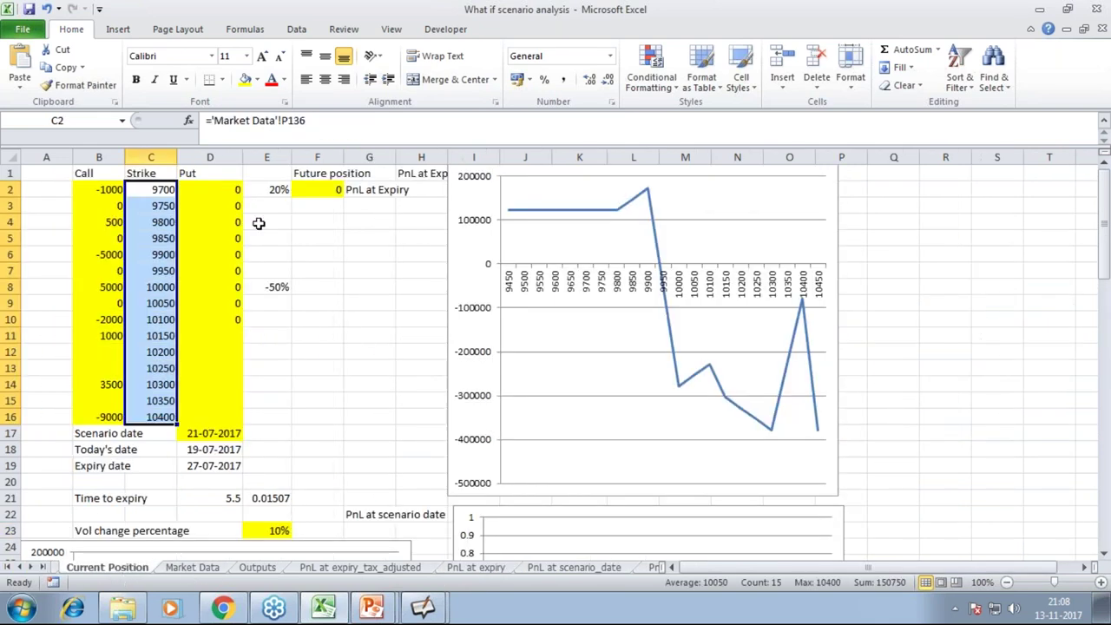
{"action": "left_click", "coordinate": [102, 190]}
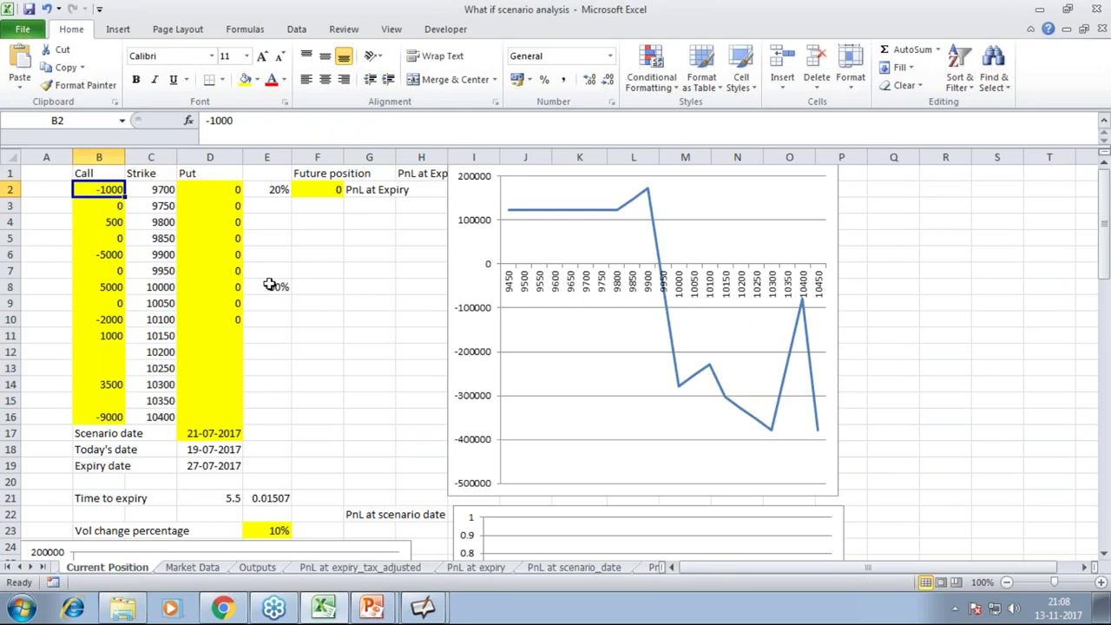
{"action": "left_click", "coordinate": [92, 414]}
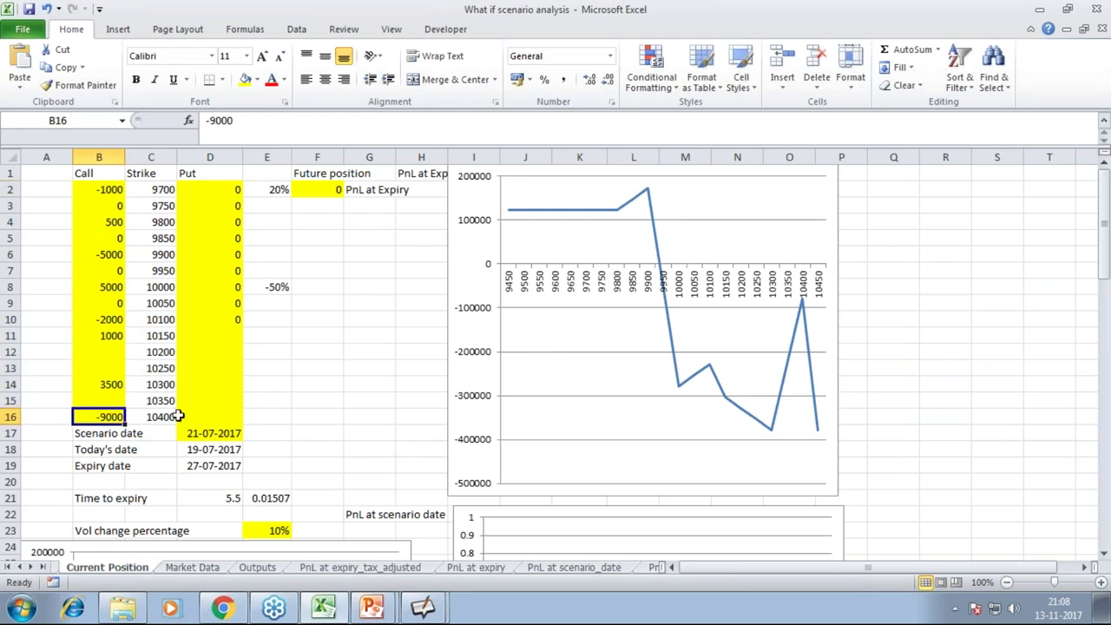
{"action": "type", "text": "500"}
{"action": "key", "text": "Return"}
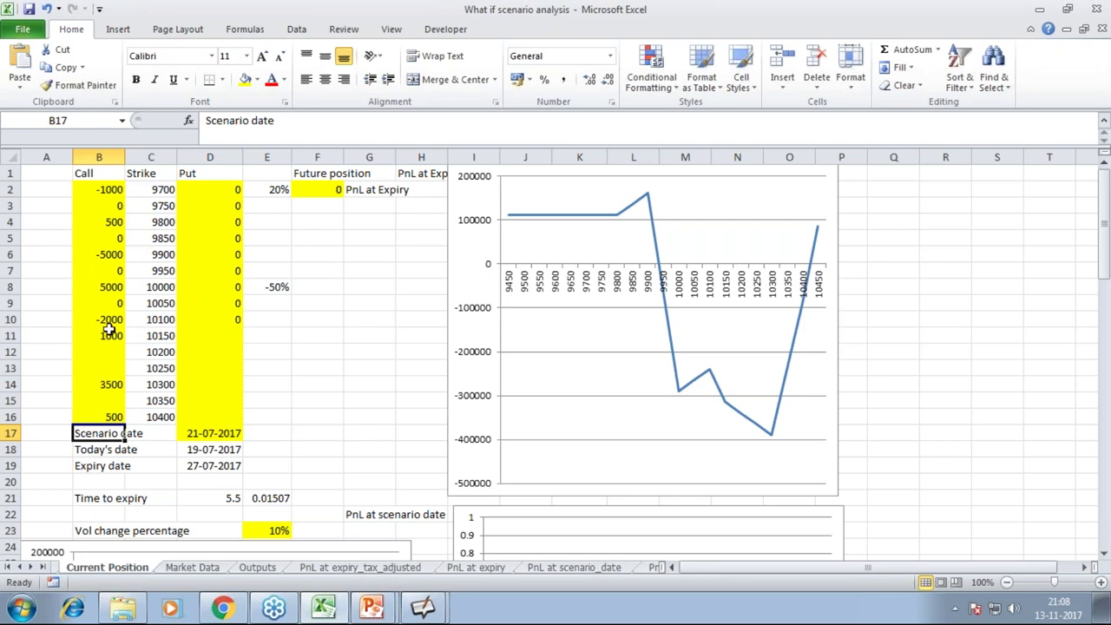
Step: Set the call position for the 9700 strike to -200
{"action": "left_click", "coordinate": [104, 192]}
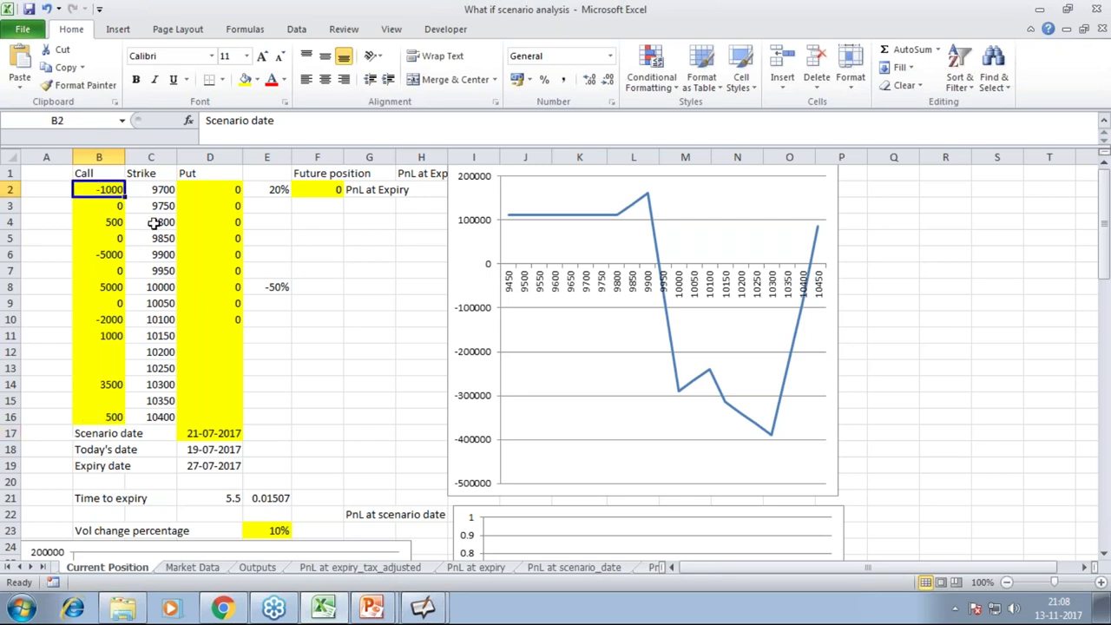
{"action": "type", "text": "-200"}
{"action": "key", "text": "Return"}
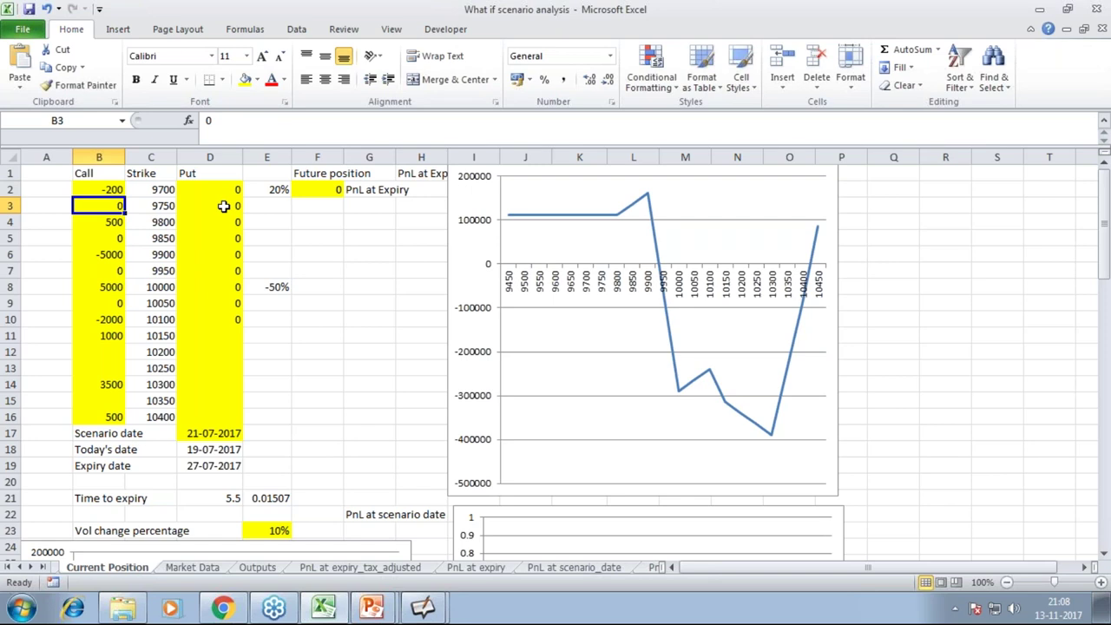
Step: Set the call position for the 10100 strike to 100
{"action": "double_click", "coordinate": [113, 319]}
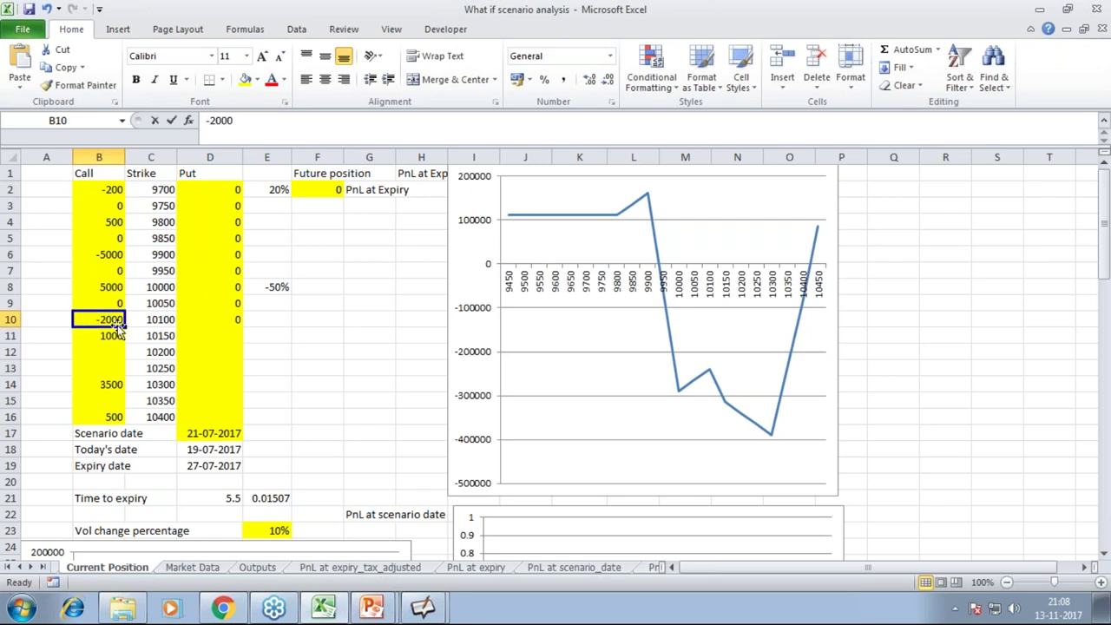
{"action": "key", "text": "BackSpace"}
{"action": "key", "text": "BackSpace"}
{"action": "key", "text": "BackSpace"}
{"action": "key", "text": "BackSpace"}
{"action": "key", "text": "BackSpace"}
{"action": "type", "text": "100"}
{"action": "key", "text": "Return"}
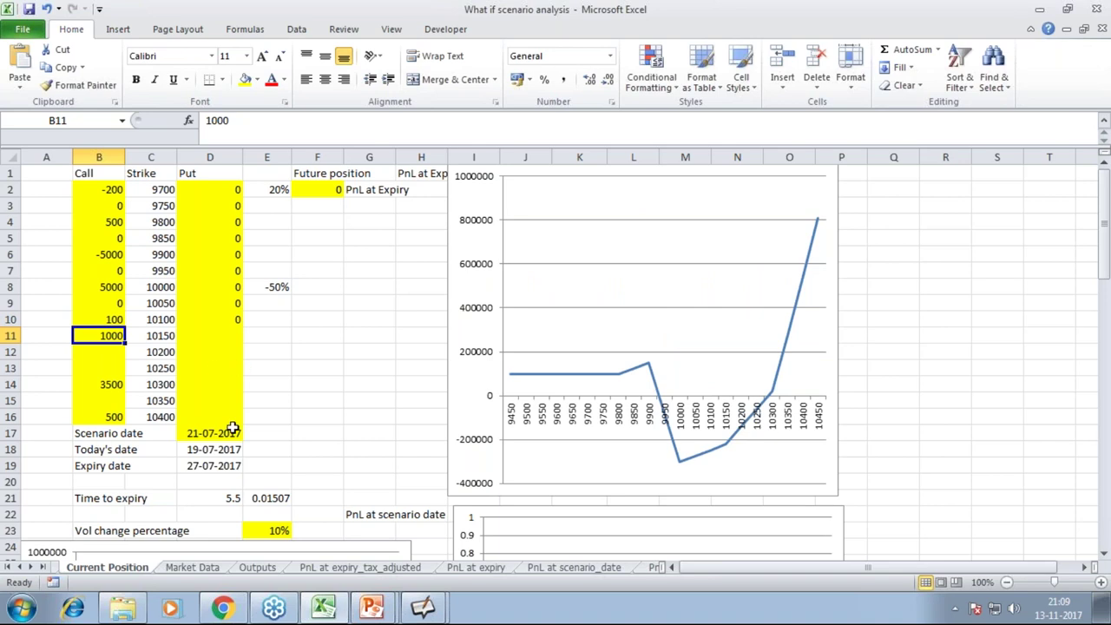
Step: Review the PnL grid on the PnL at expiry sheet and compare it with the PnL at scenario_date sheet
{"action": "left_click", "coordinate": [475, 569]}
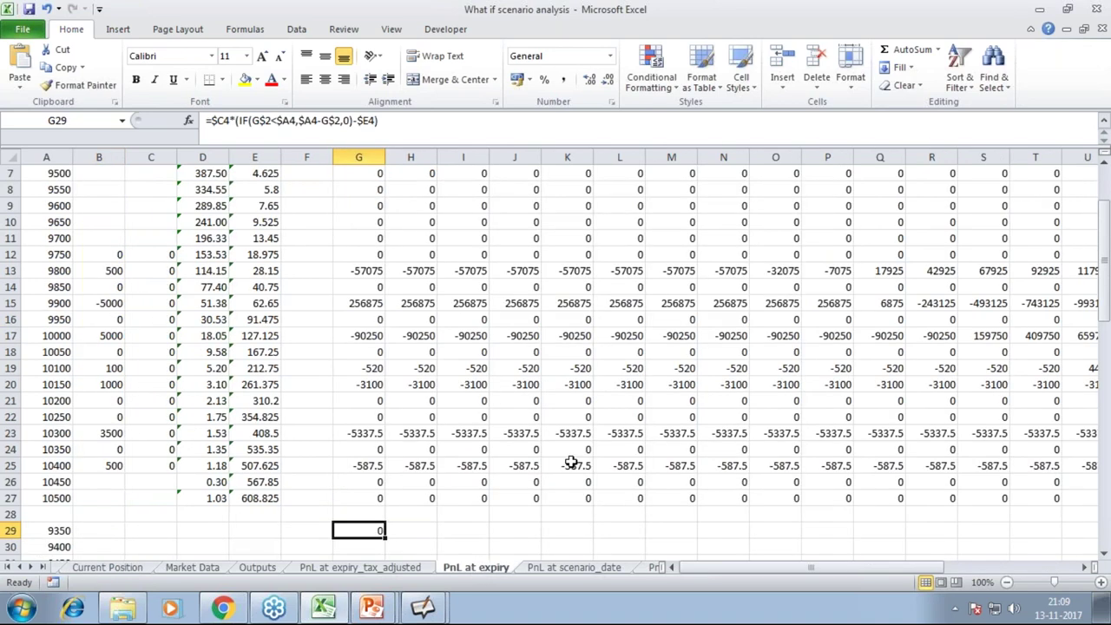
{"action": "scroll", "coordinate": [572, 462], "scroll_direction": "up", "scroll_amount": 1}
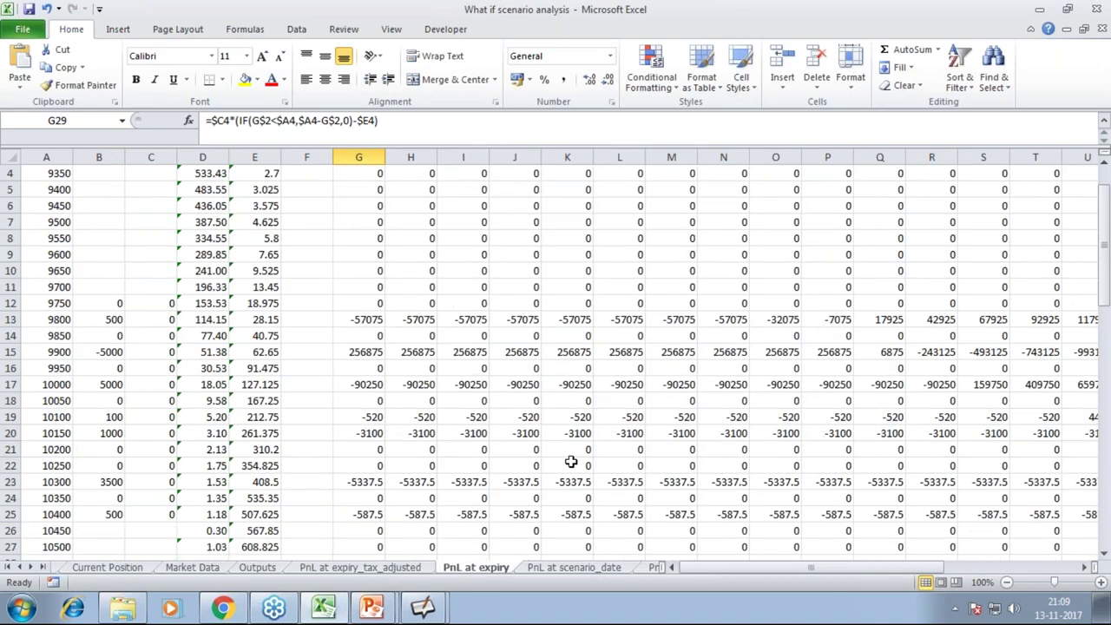
{"action": "scroll", "coordinate": [571, 462], "scroll_direction": "down", "scroll_amount": 2}
{"action": "scroll", "coordinate": [571, 462], "scroll_direction": "up", "scroll_amount": 3}
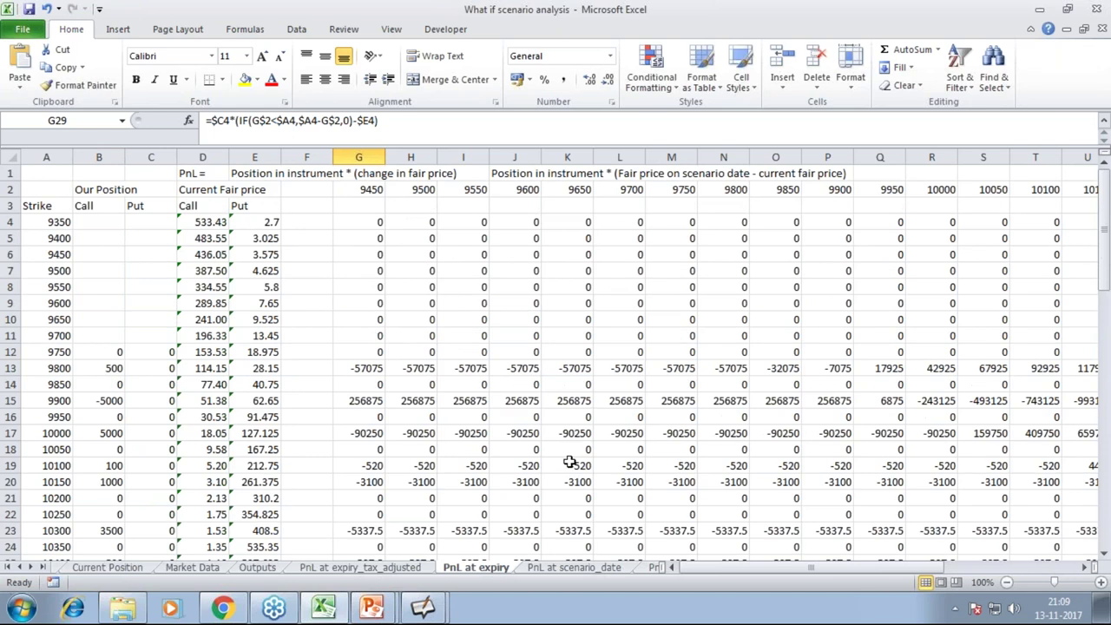
{"action": "left_click", "coordinate": [569, 568]}
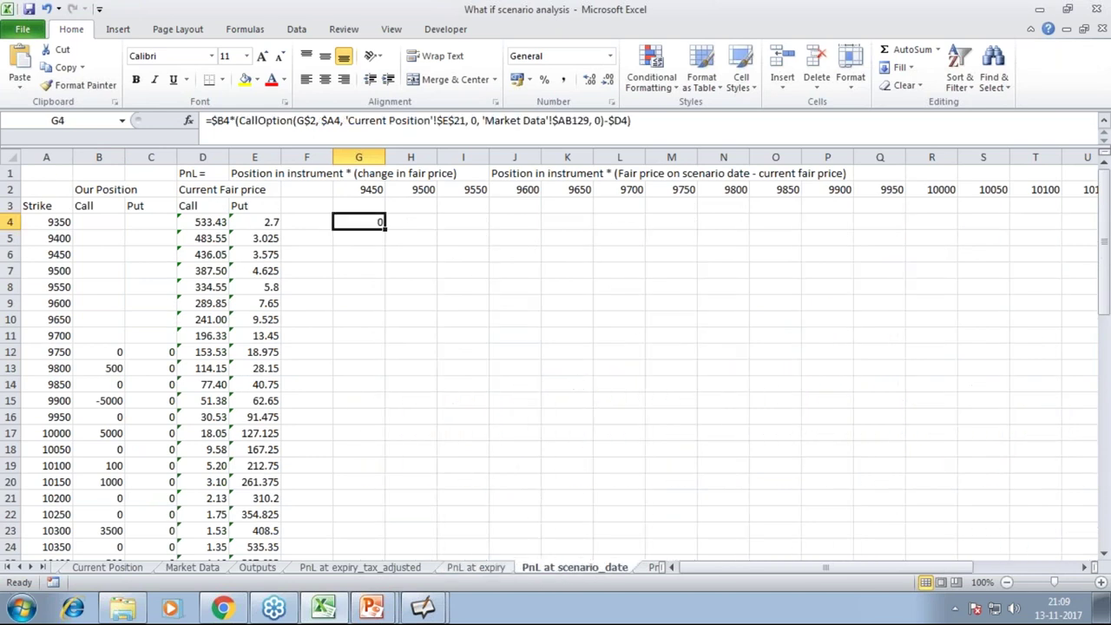
{"action": "left_click", "coordinate": [474, 568]}
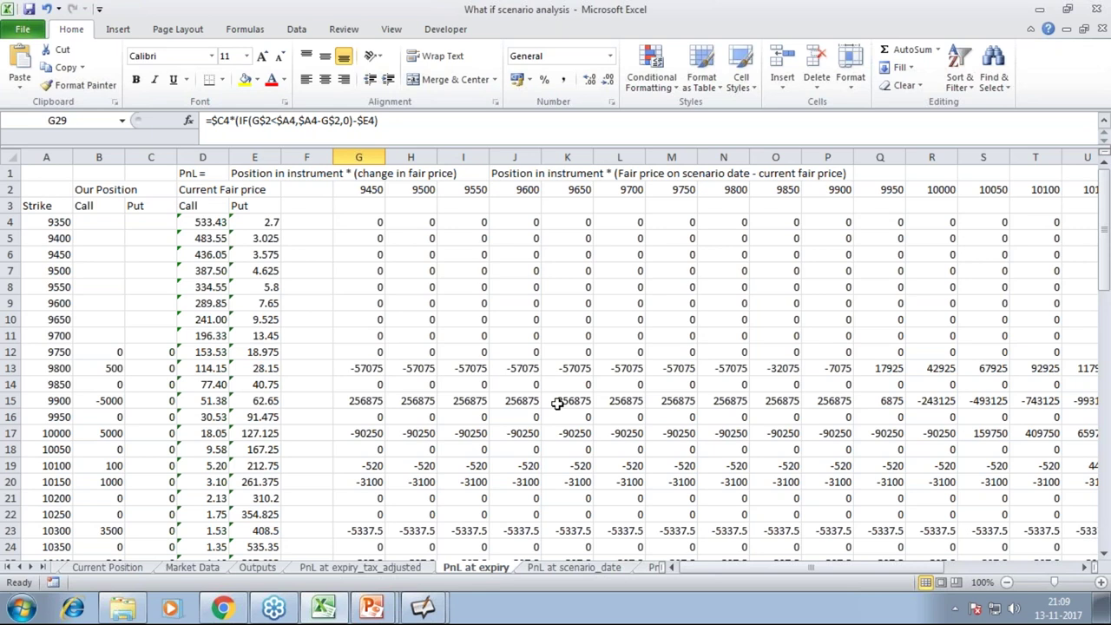
Step: Examine the PnL at Expiry chart on the Current Position sheet, and open the PnL at scenario_date sheet
{"action": "left_click", "coordinate": [135, 571]}
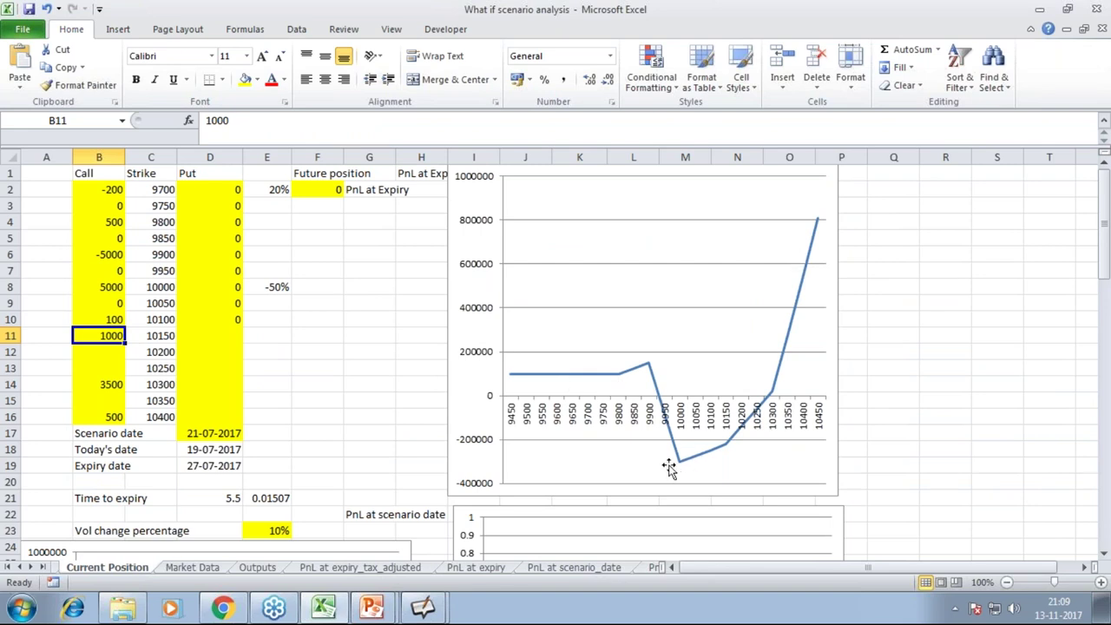
{"action": "mouse_move", "coordinate": [673, 462]}
{"action": "mouse_move", "coordinate": [518, 379]}
{"action": "left_click", "coordinate": [484, 566]}
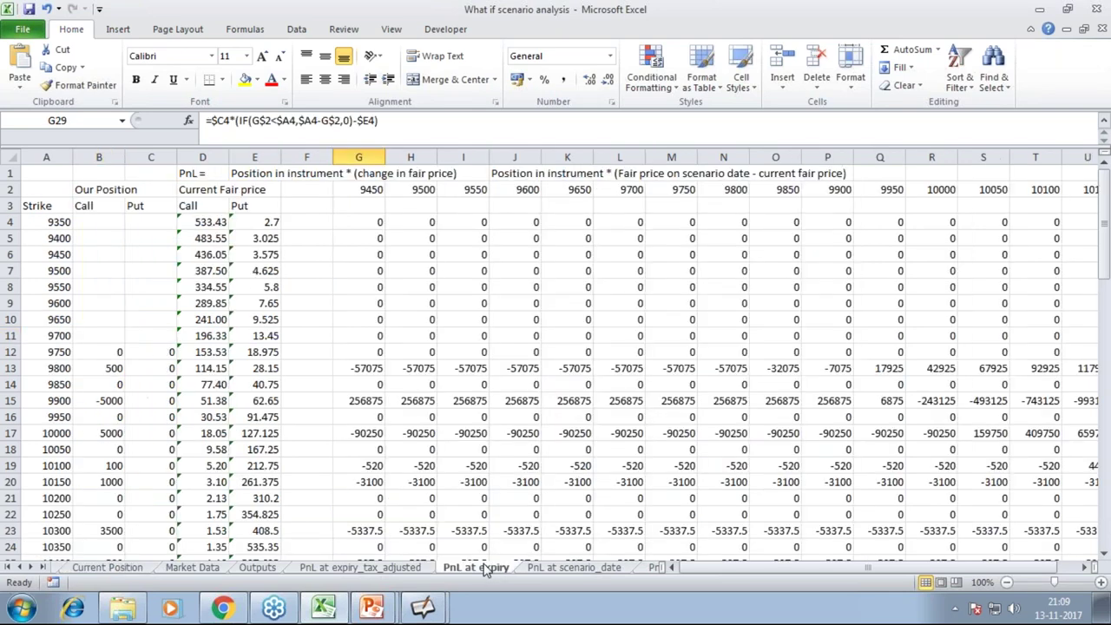
{"action": "left_click", "coordinate": [535, 569]}
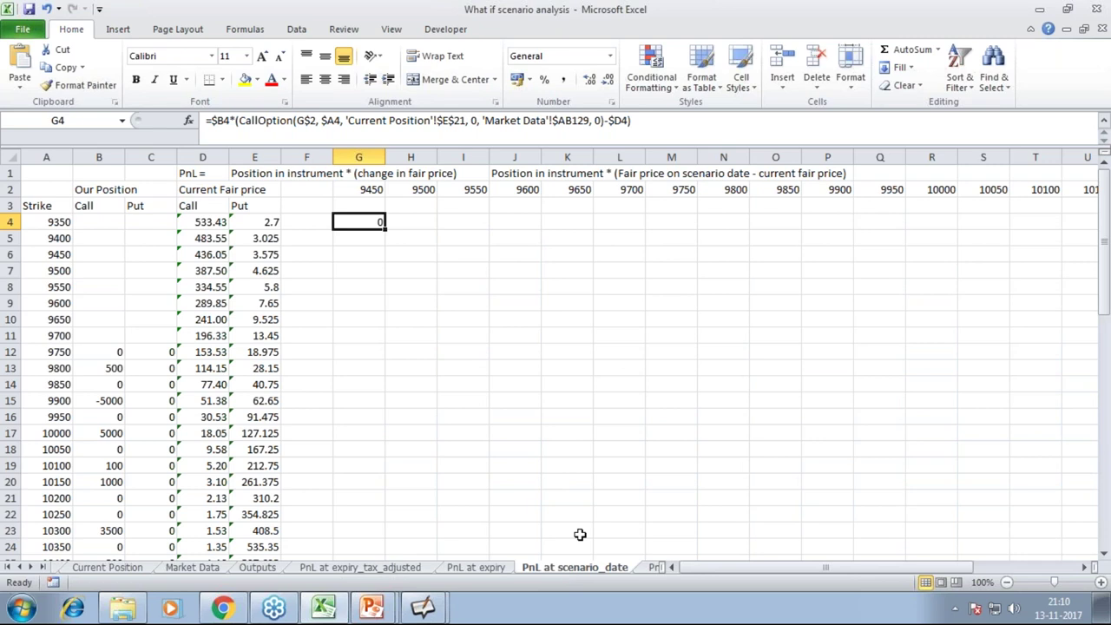
Step: Check the PnL at scenario_date+vol sheets, and return to PnL at scenario_date to inspect the call PnL formula in G4
{"action": "left_click", "coordinate": [644, 567]}
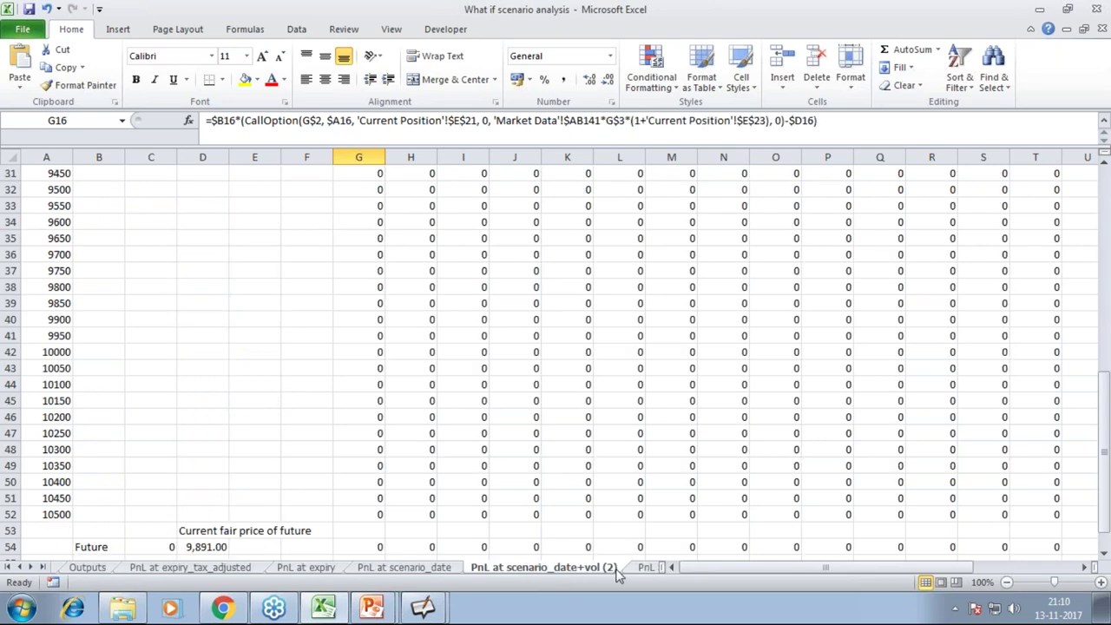
{"action": "left_click", "coordinate": [642, 568]}
{"action": "left_click", "coordinate": [211, 572]}
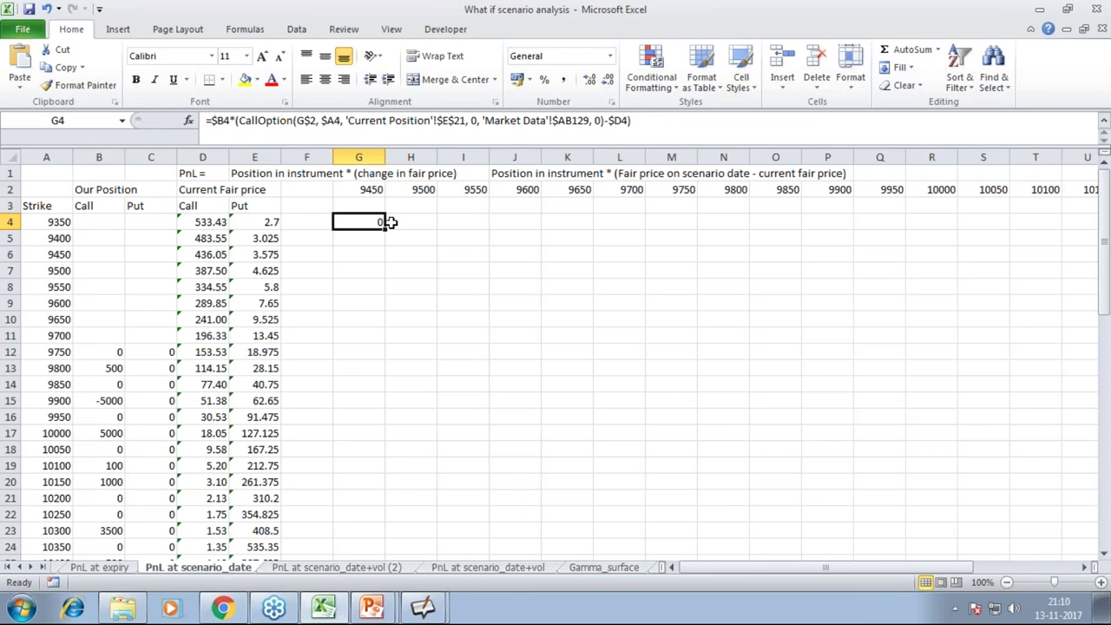
{"action": "scroll", "coordinate": [377, 323], "scroll_direction": "down", "scroll_amount": 3}
{"action": "scroll", "coordinate": [376, 323], "scroll_direction": "up", "scroll_amount": 3}
{"action": "left_click", "coordinate": [359, 349]}
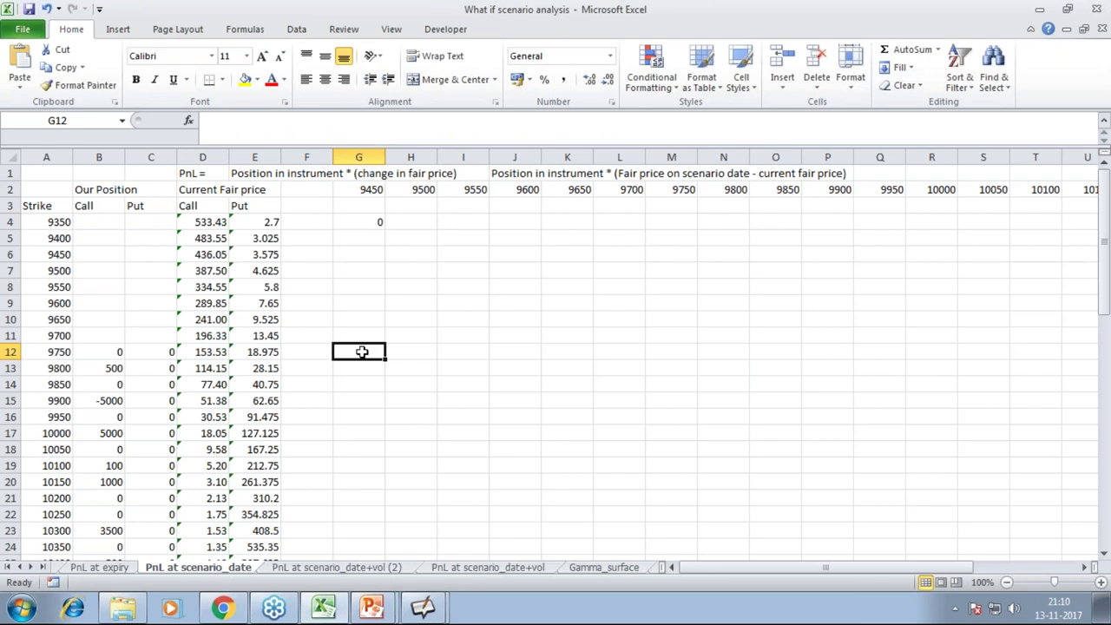
{"action": "left_click", "coordinate": [377, 221]}
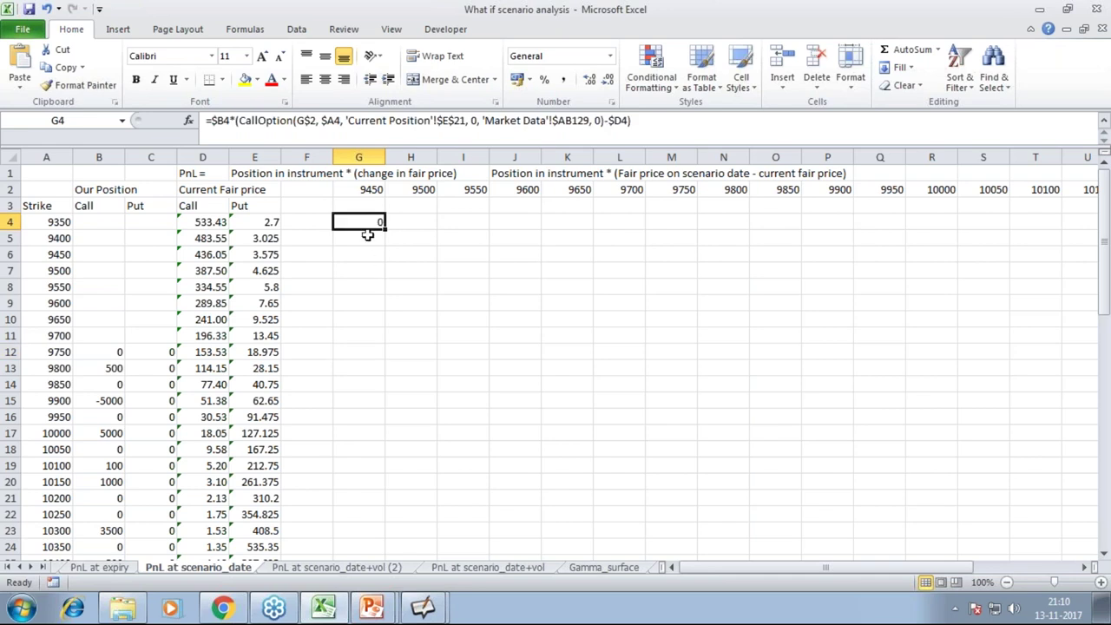
Step: Open the Visual Basic editor and review the option pricing functions in Module1, focusing on the CallOption parameters
{"action": "left_click", "coordinate": [457, 30]}
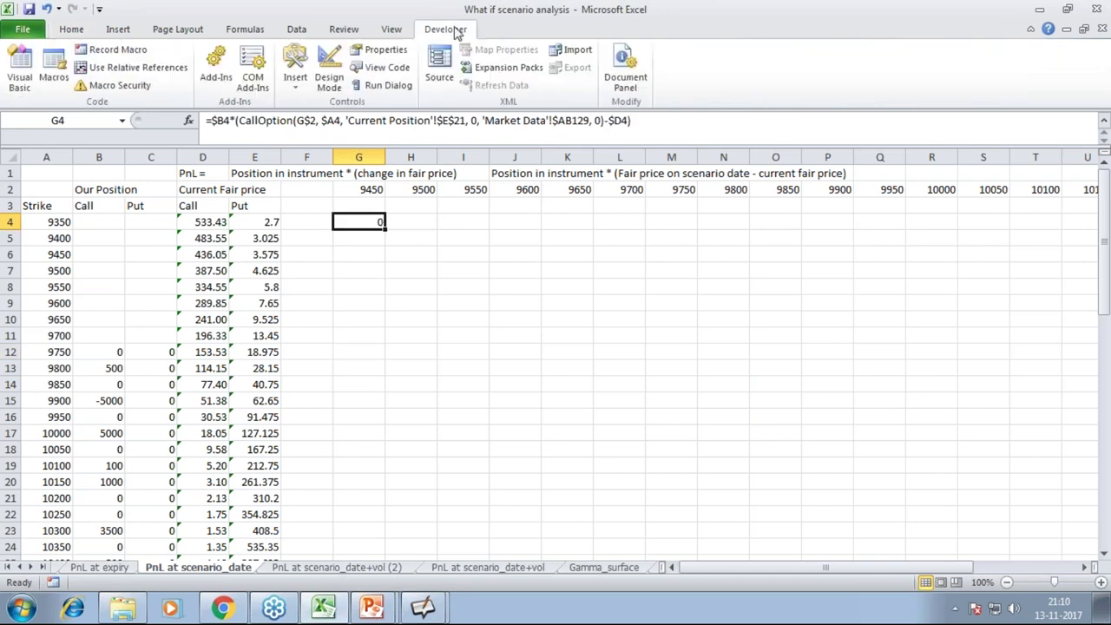
{"action": "left_click", "coordinate": [52, 90]}
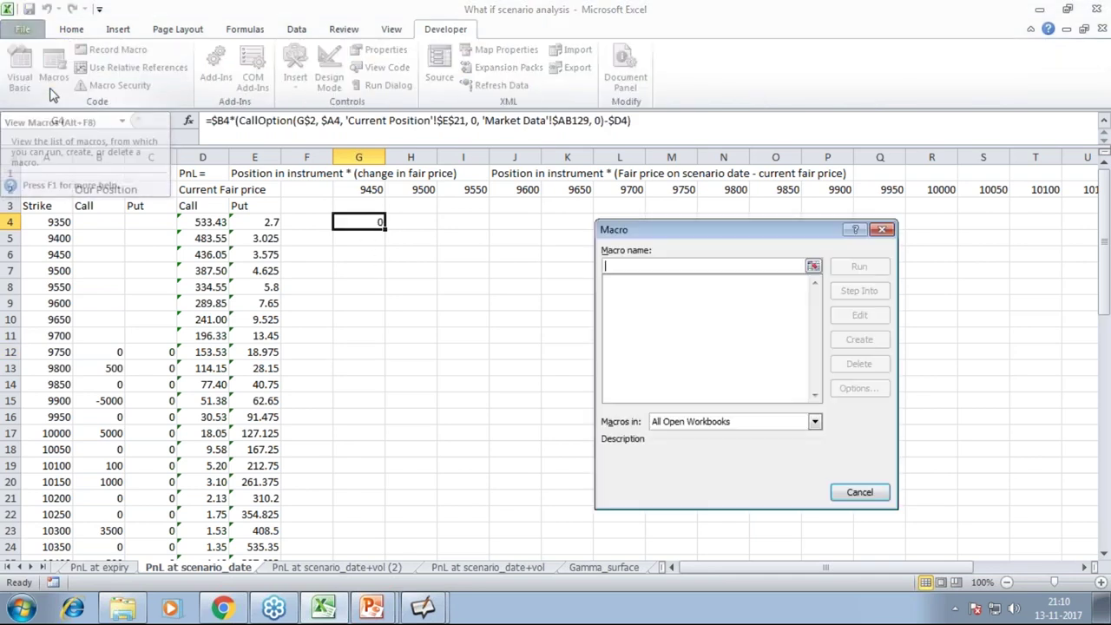
{"action": "left_click", "coordinate": [857, 491]}
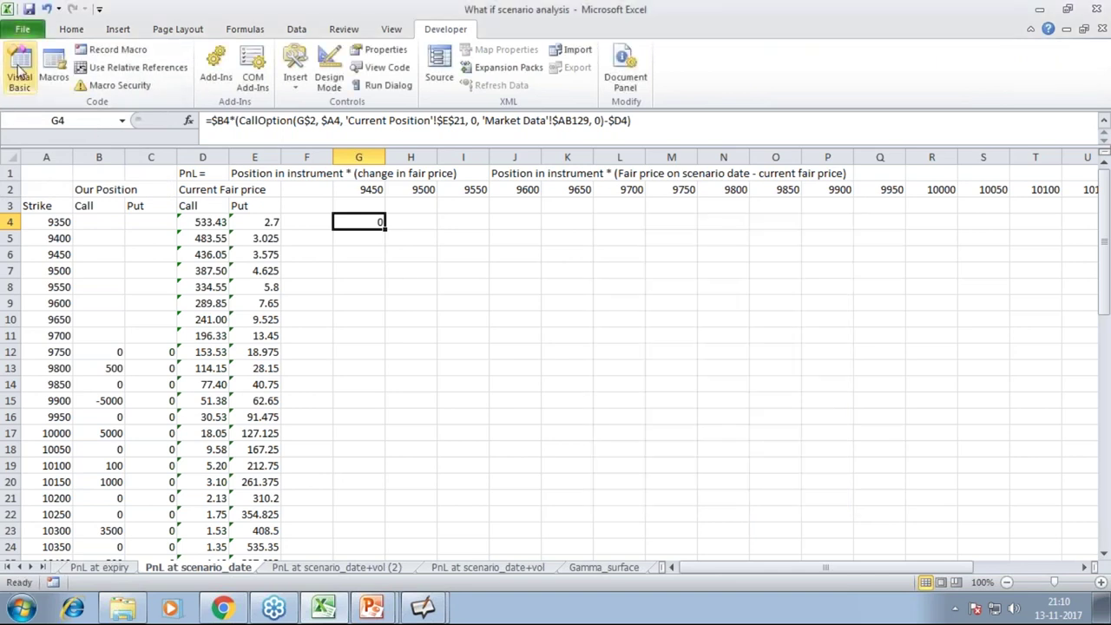
{"action": "left_click", "coordinate": [20, 70]}
{"action": "scroll", "coordinate": [383, 288], "scroll_direction": "down", "scroll_amount": 3}
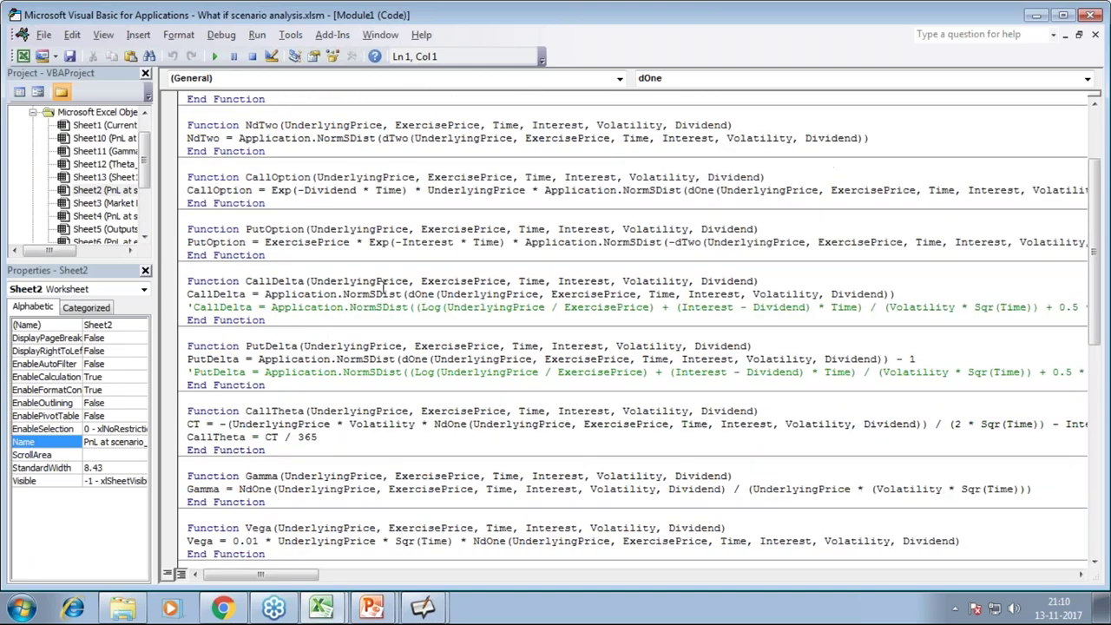
{"action": "scroll", "coordinate": [383, 288], "scroll_direction": "down", "scroll_amount": 7}
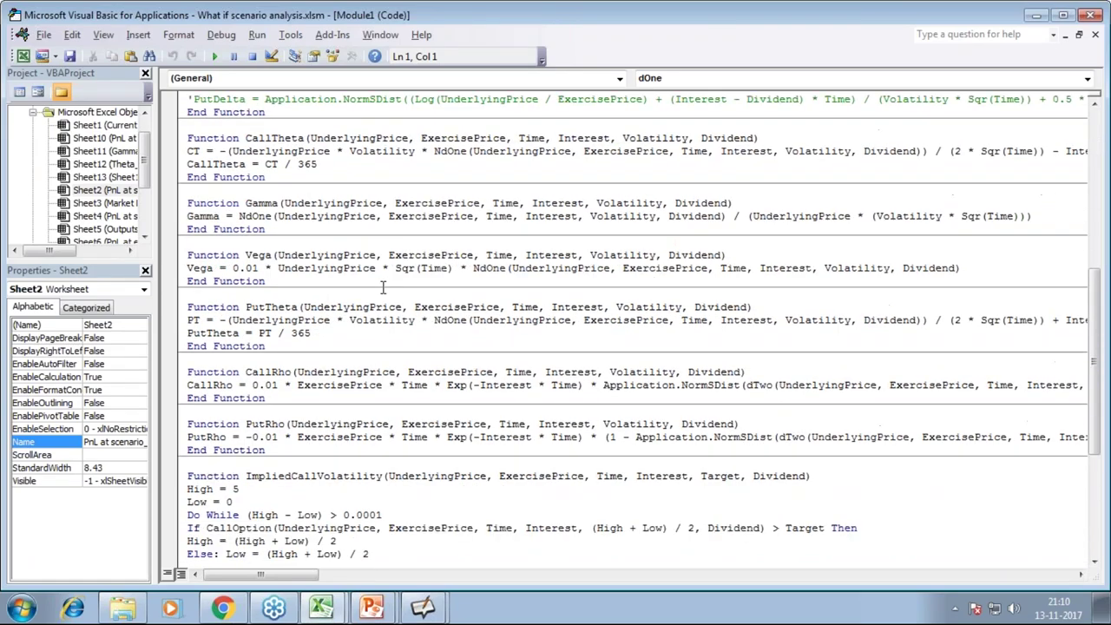
{"action": "scroll", "coordinate": [383, 288], "scroll_direction": "down", "scroll_amount": 6}
{"action": "scroll", "coordinate": [311, 372], "scroll_direction": "up", "scroll_amount": 2}
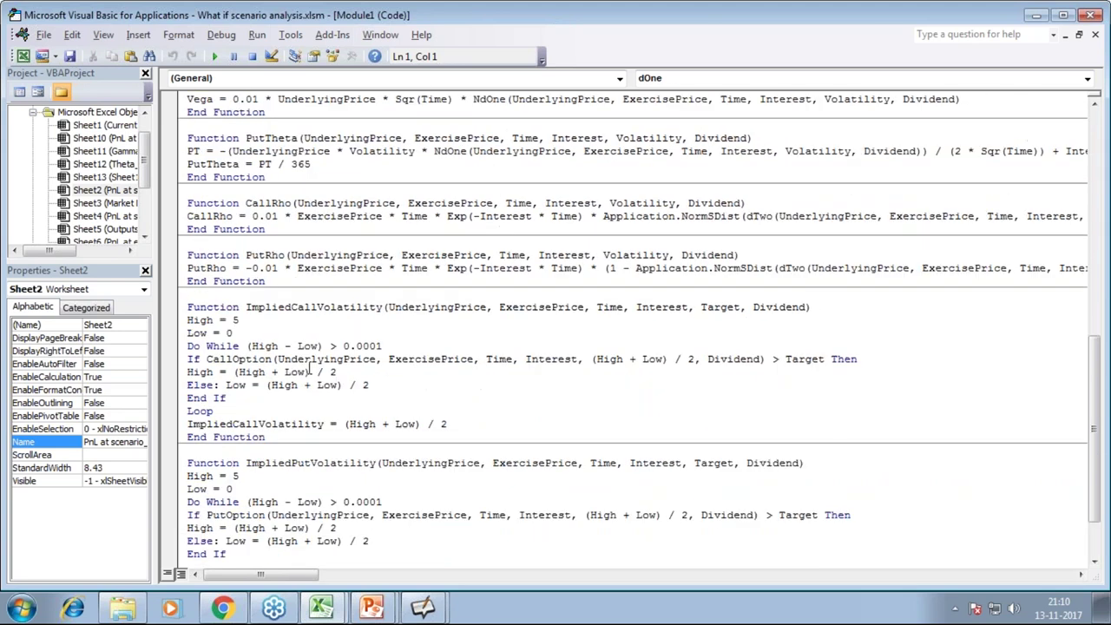
{"action": "scroll", "coordinate": [311, 371], "scroll_direction": "up", "scroll_amount": 11}
{"action": "left_click", "coordinate": [354, 164]}
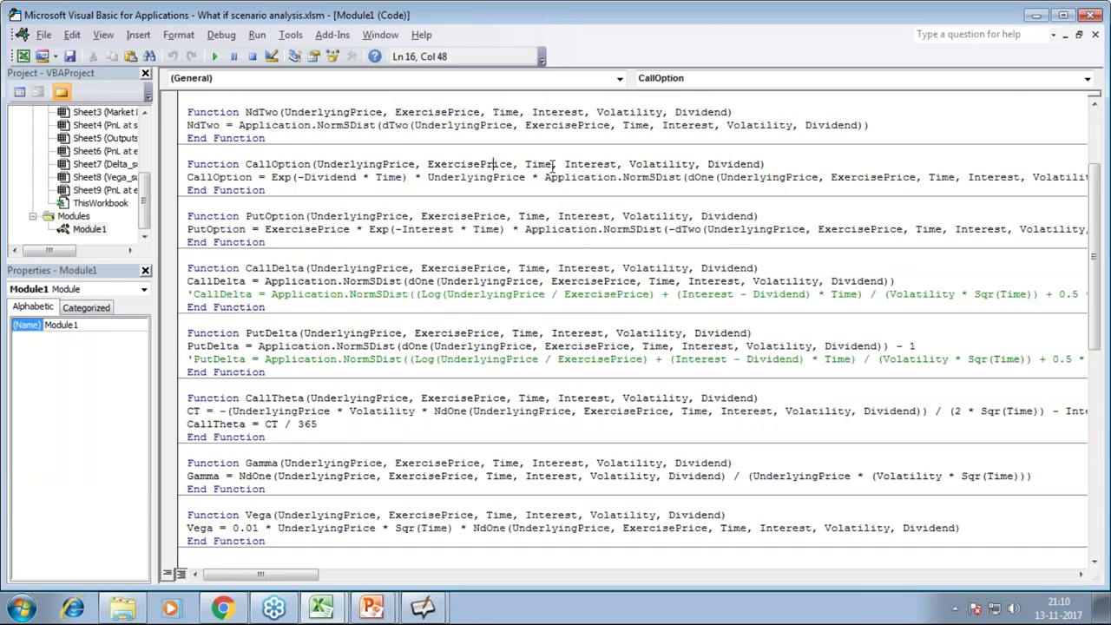
{"action": "left_click", "coordinate": [591, 164]}
Step: Compare the CallOption arguments in the G4 formula on PnL at scenario_date with the function's definition in Module1
{"action": "key", "text": "alt+Tab"}
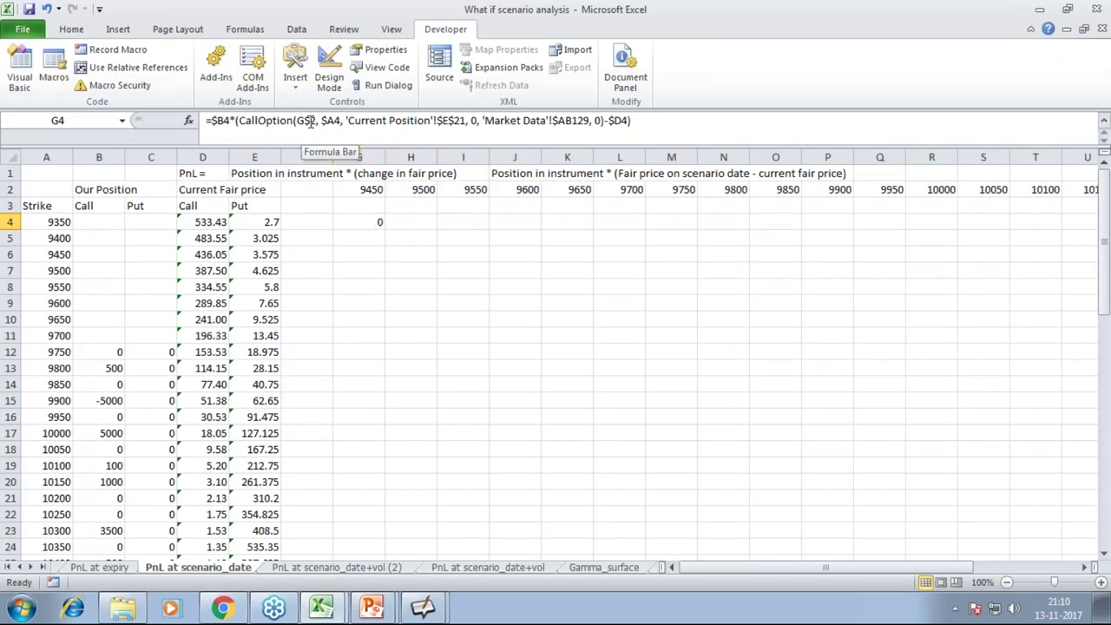
{"action": "key", "text": "alt+Tab"}
{"action": "key", "text": "alt+Tab"}
{"action": "key", "text": "Tab"}
{"action": "key", "text": "alt+Tab"}
{"action": "key", "text": "alt+Tab"}
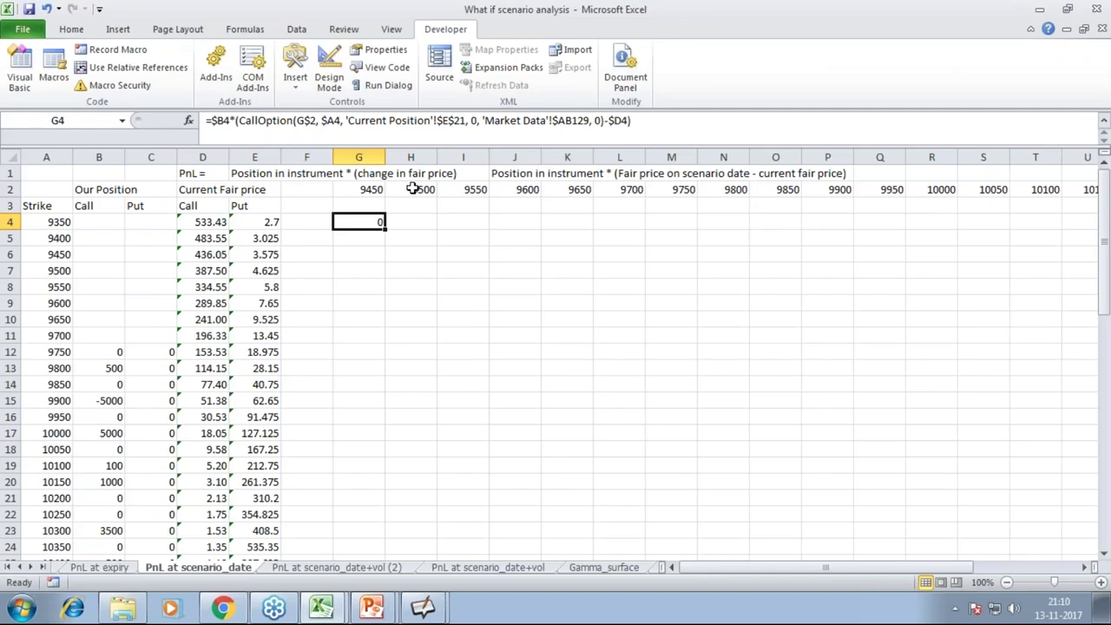
{"action": "key", "text": "alt+Tab"}
{"action": "key", "text": "Tab"}
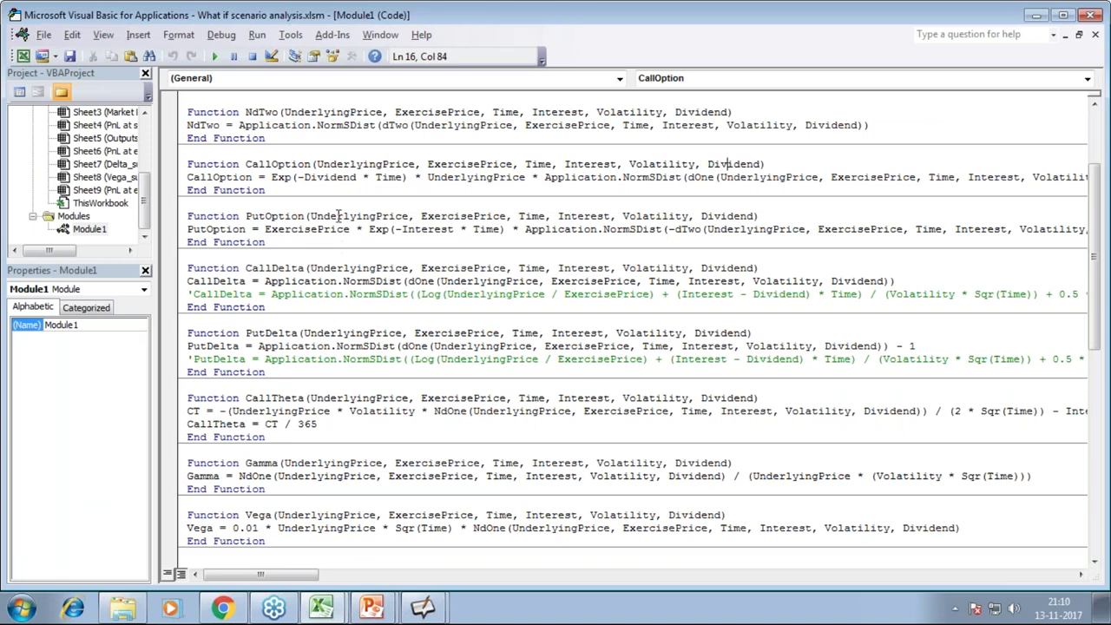
{"action": "key", "text": "alt+Tab"}
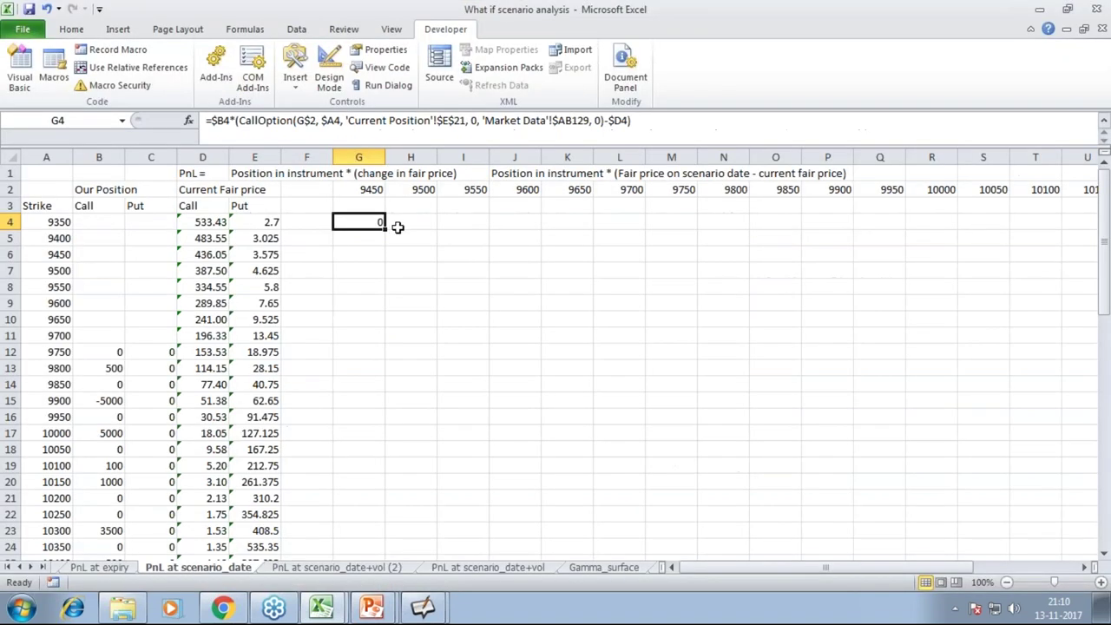
Step: Trace the underlying price in G2 and the strike in A4 used by the G4 formula, checking them against CallOption's parameters
{"action": "left_click", "coordinate": [373, 189]}
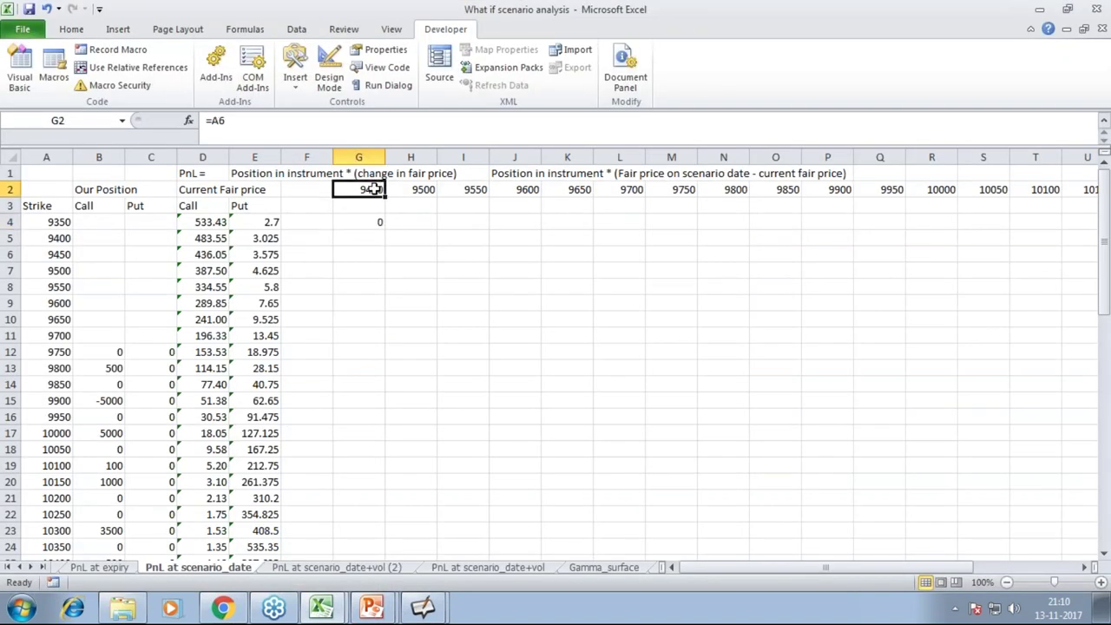
{"action": "left_click", "coordinate": [380, 222]}
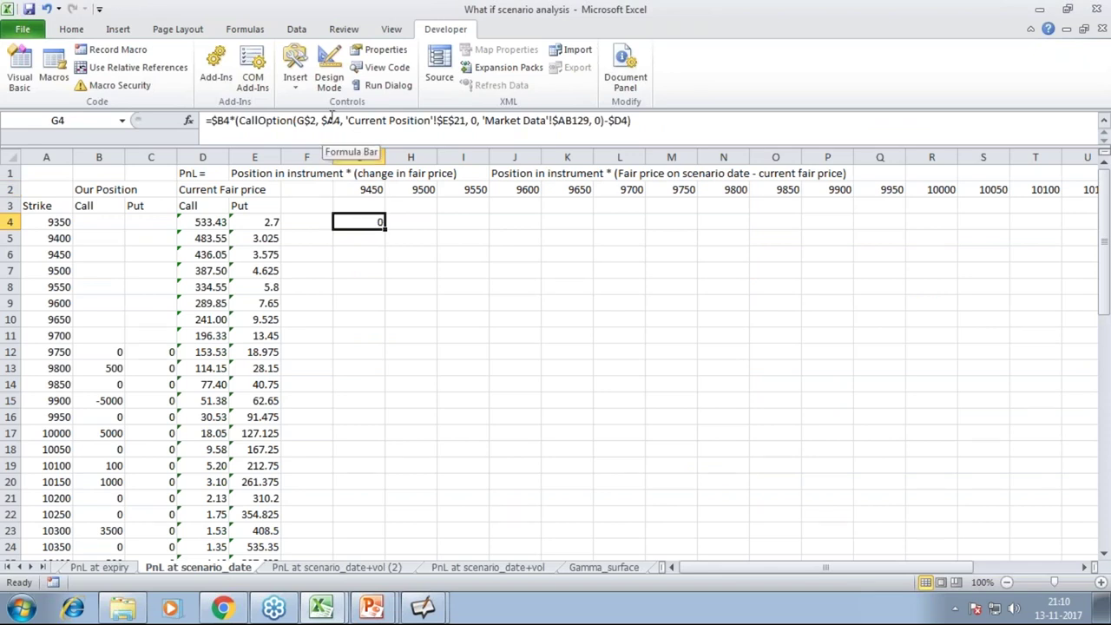
{"action": "key", "text": "alt+Tab"}
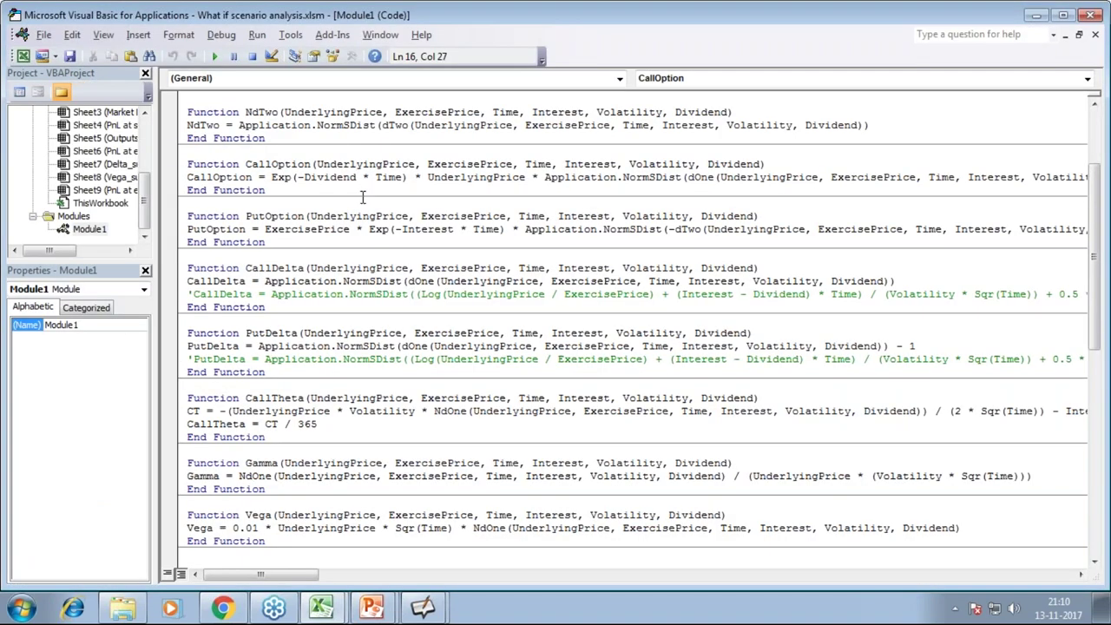
{"action": "key", "text": "alt+Tab"}
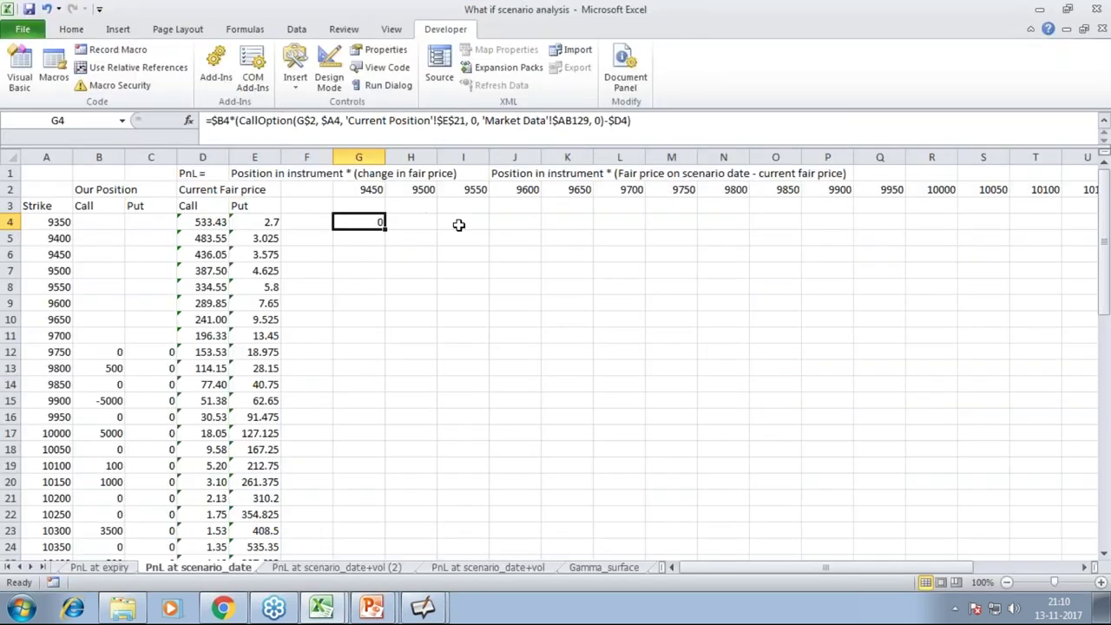
{"action": "left_click", "coordinate": [47, 219]}
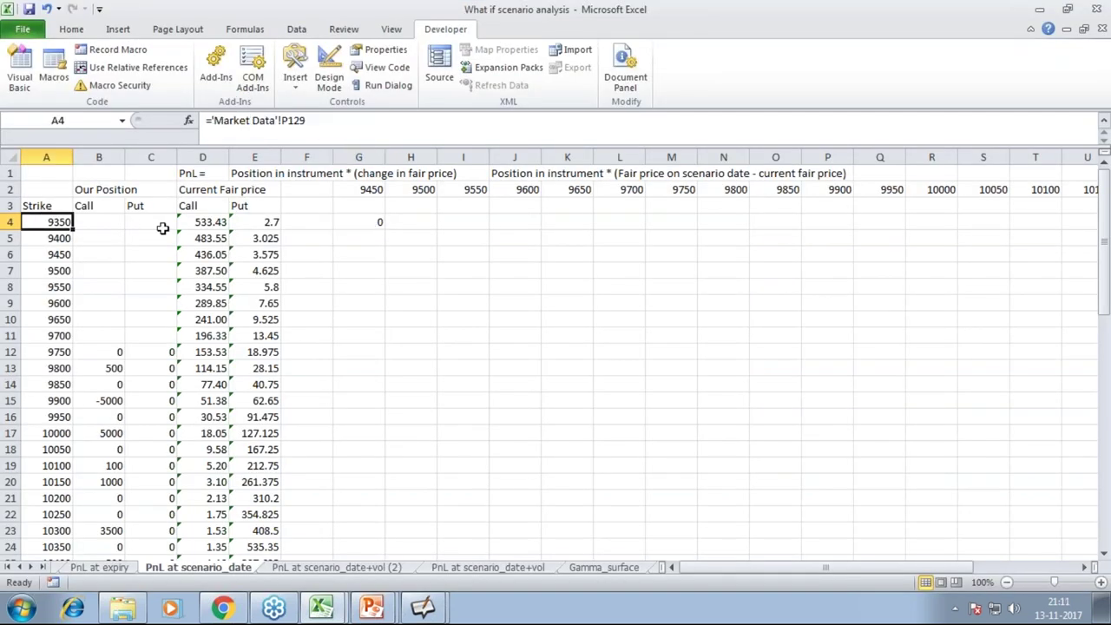
{"action": "left_click", "coordinate": [375, 224]}
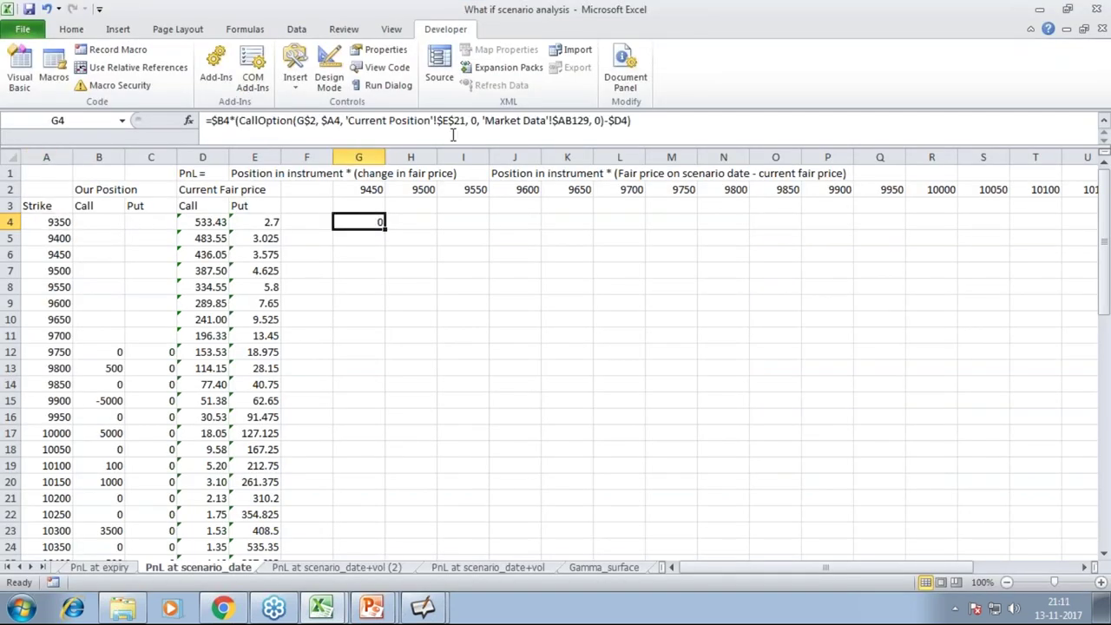
{"action": "key", "text": "alt+F11"}
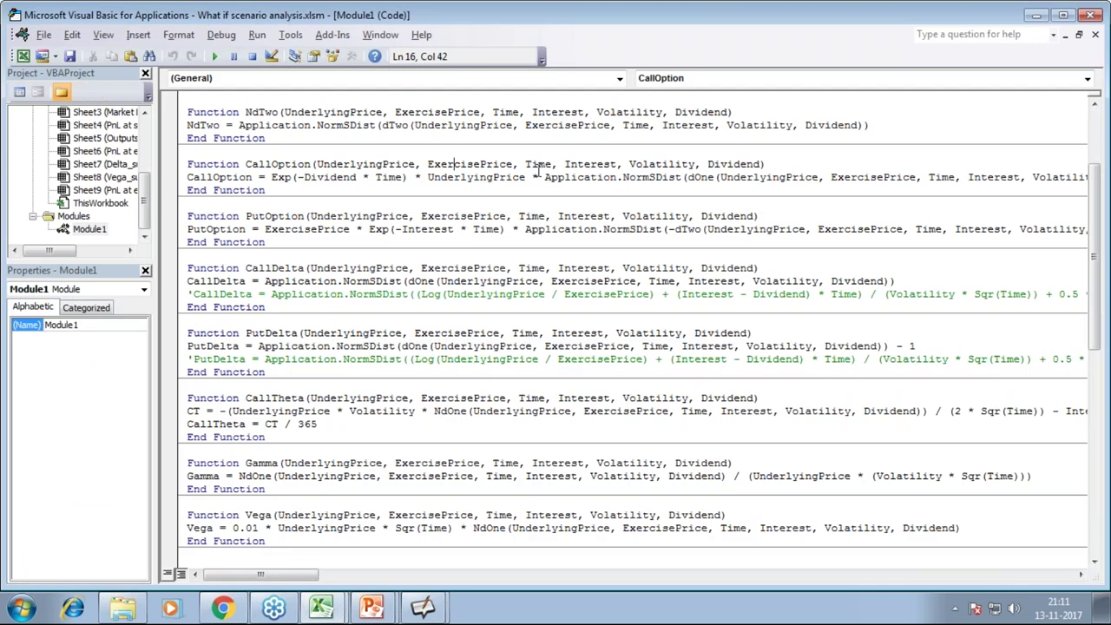
{"action": "key", "text": "alt+F11"}
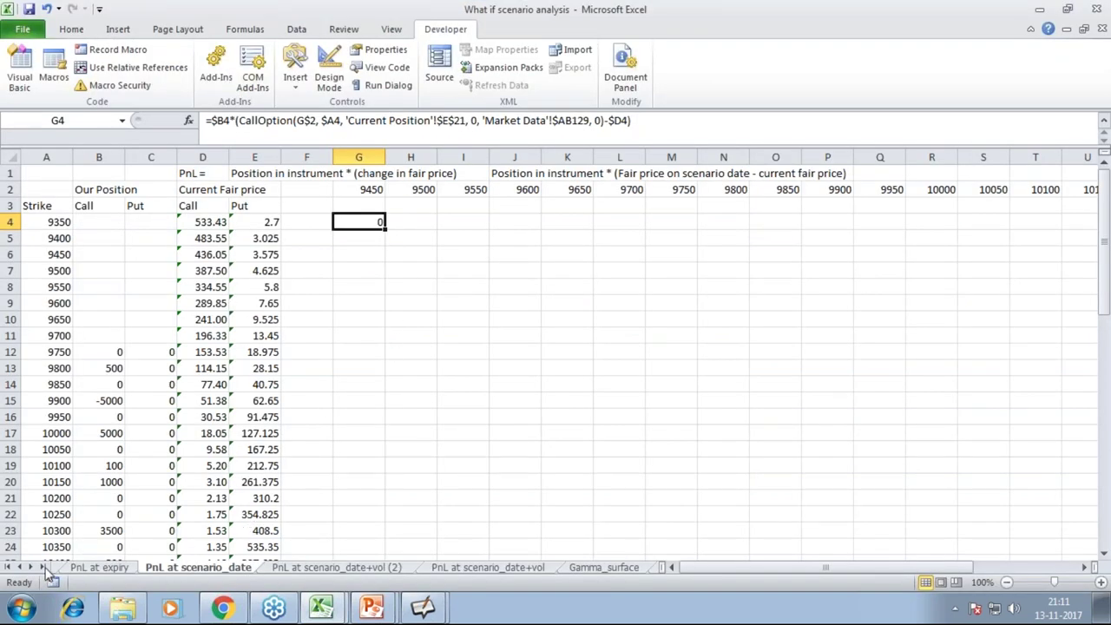
Step: On the Current Position sheet, inspect the scenario date formula and the time to expiry formulas in days and years
{"action": "left_click", "coordinate": [8, 567]}
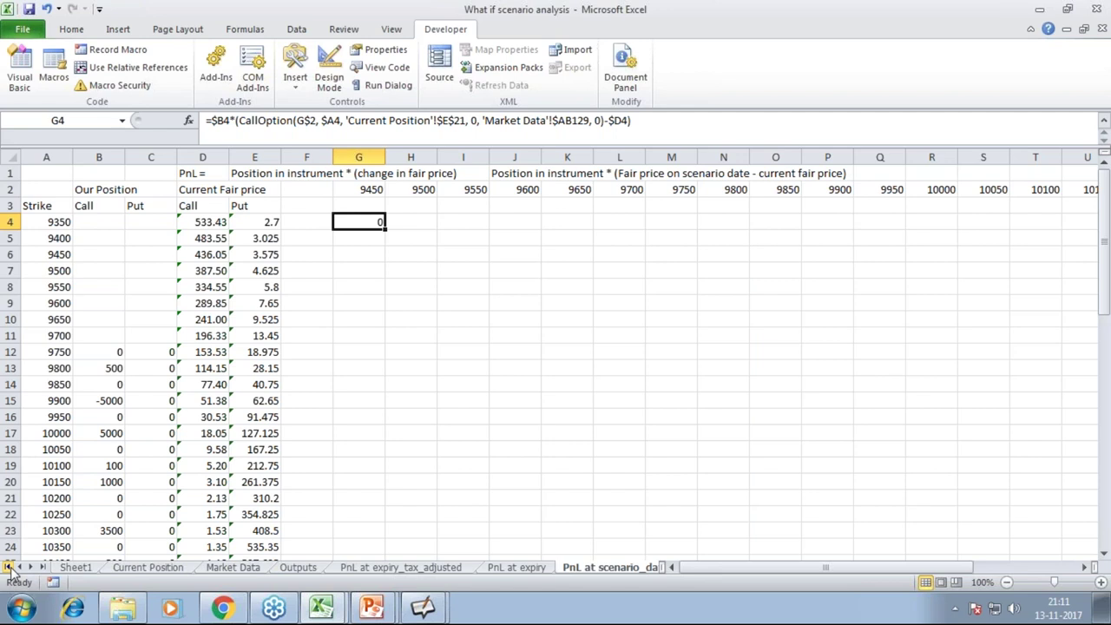
{"action": "left_click", "coordinate": [111, 571]}
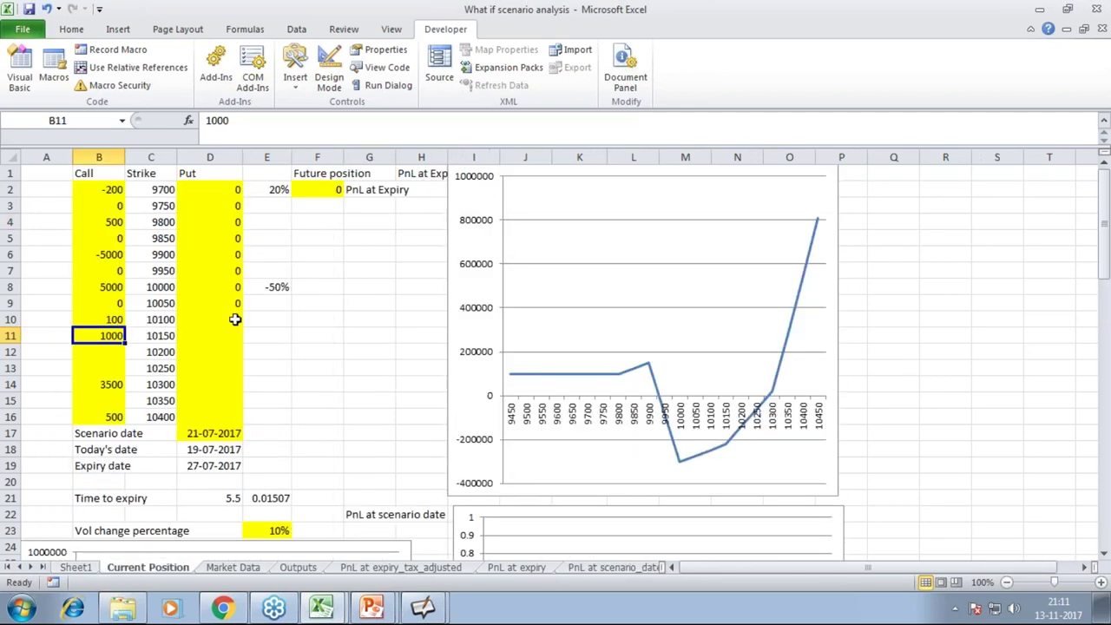
{"action": "left_click", "coordinate": [207, 432]}
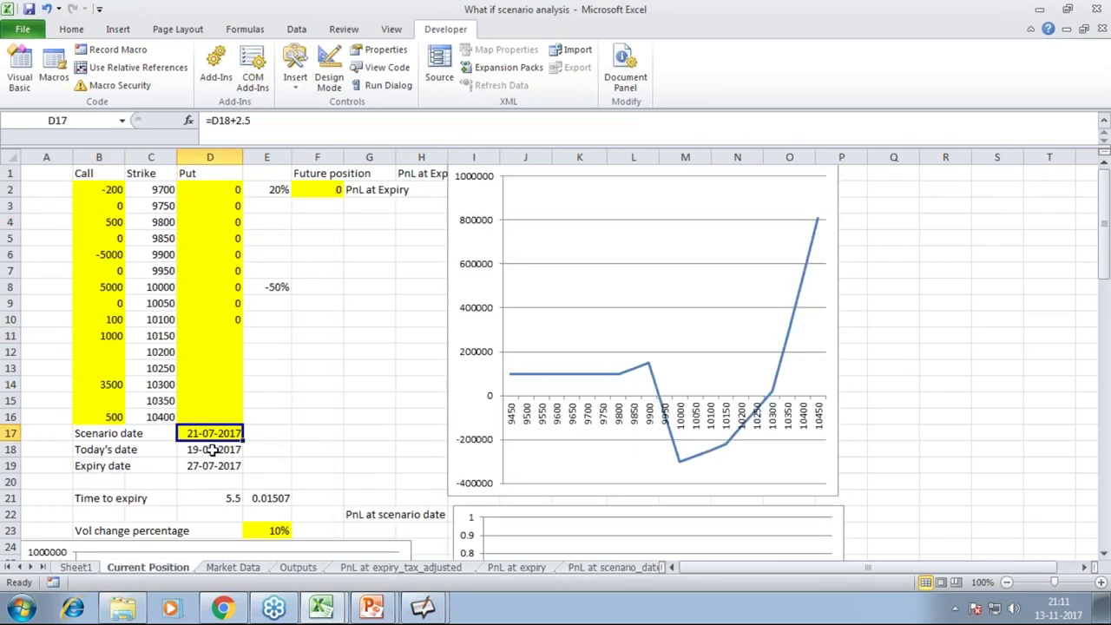
{"action": "left_click", "coordinate": [239, 498]}
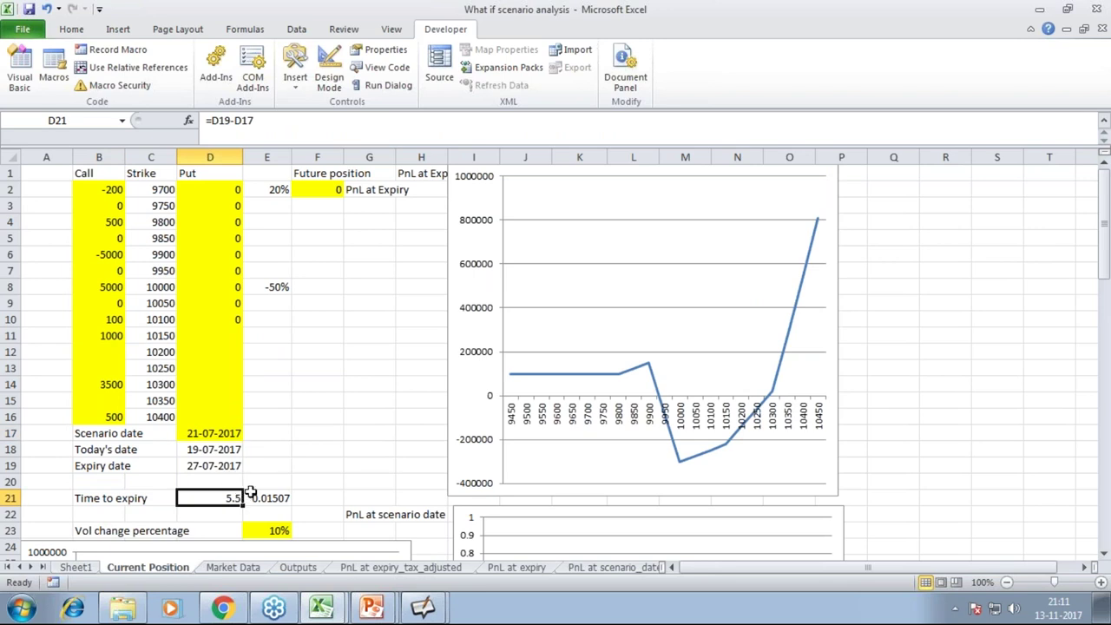
{"action": "left_click", "coordinate": [271, 495]}
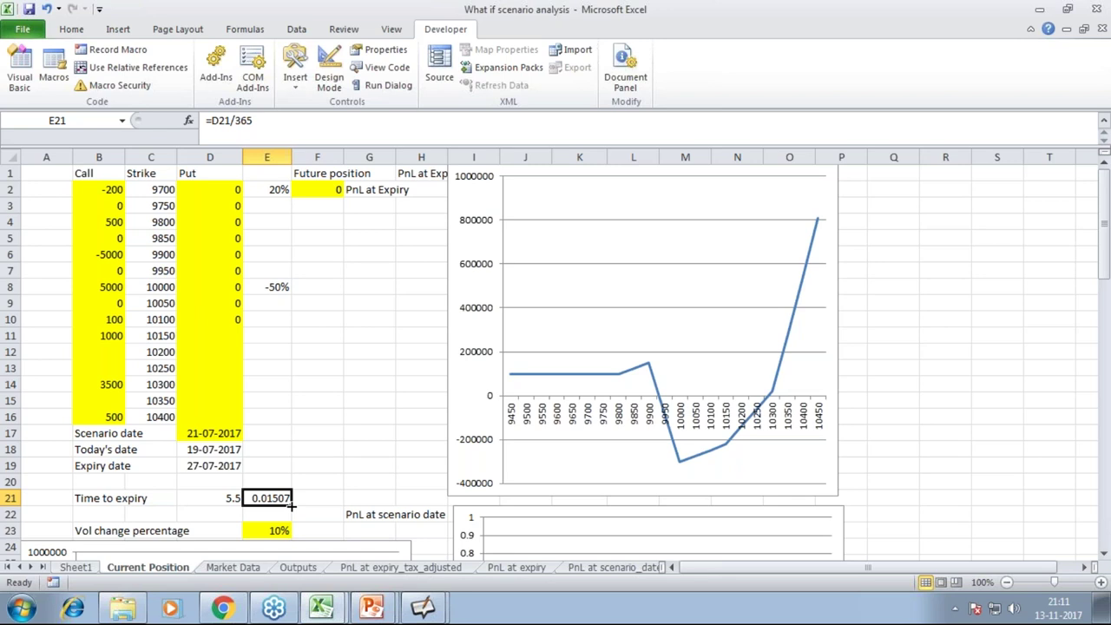
{"action": "left_click", "coordinate": [228, 499]}
{"action": "key", "text": "ctrl+]"}
Step: Match the time, interest and volatility arguments of the G4 formula on PnL at scenario_date to the CallOption code
{"action": "left_click", "coordinate": [604, 571]}
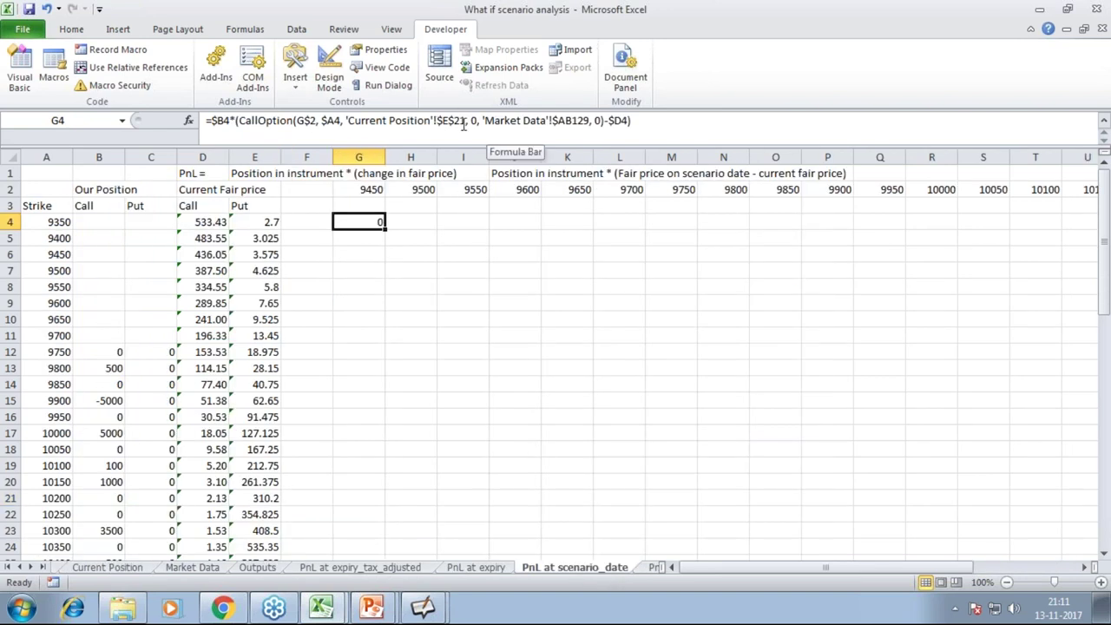
{"action": "key", "text": "alt+F11"}
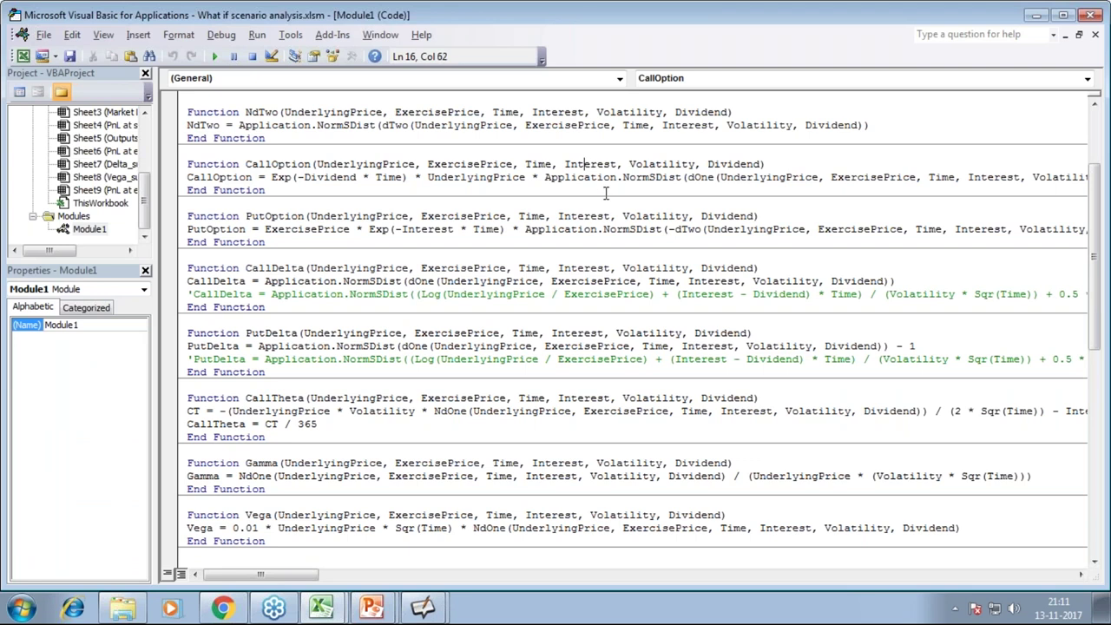
{"action": "key", "text": "alt+F11"}
{"action": "key", "text": "alt+Tab"}
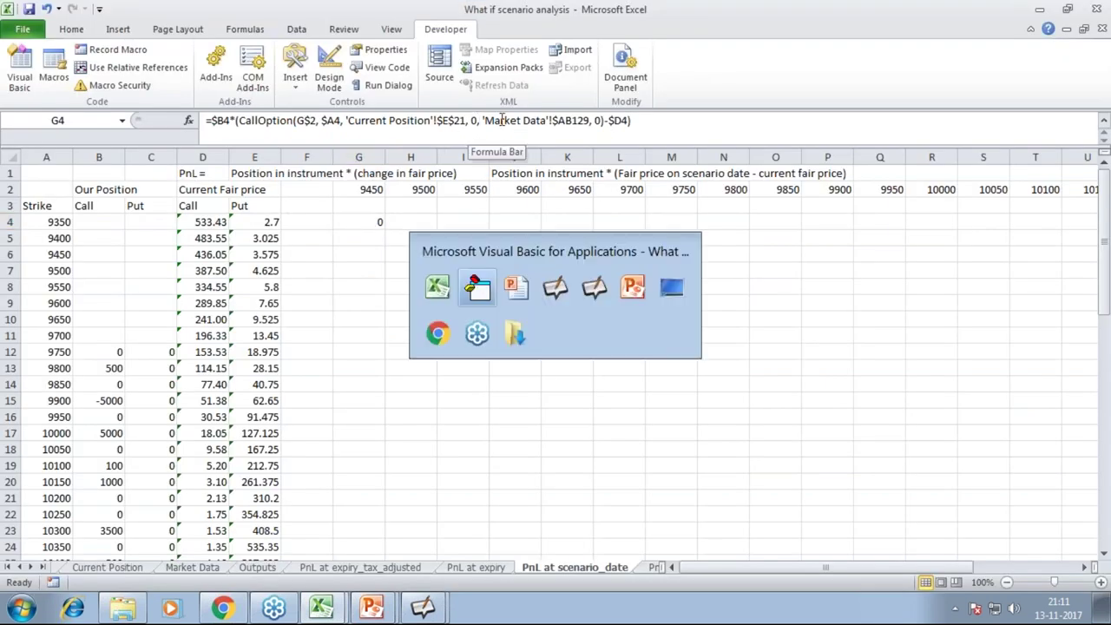
{"action": "key", "text": "alt+F11"}
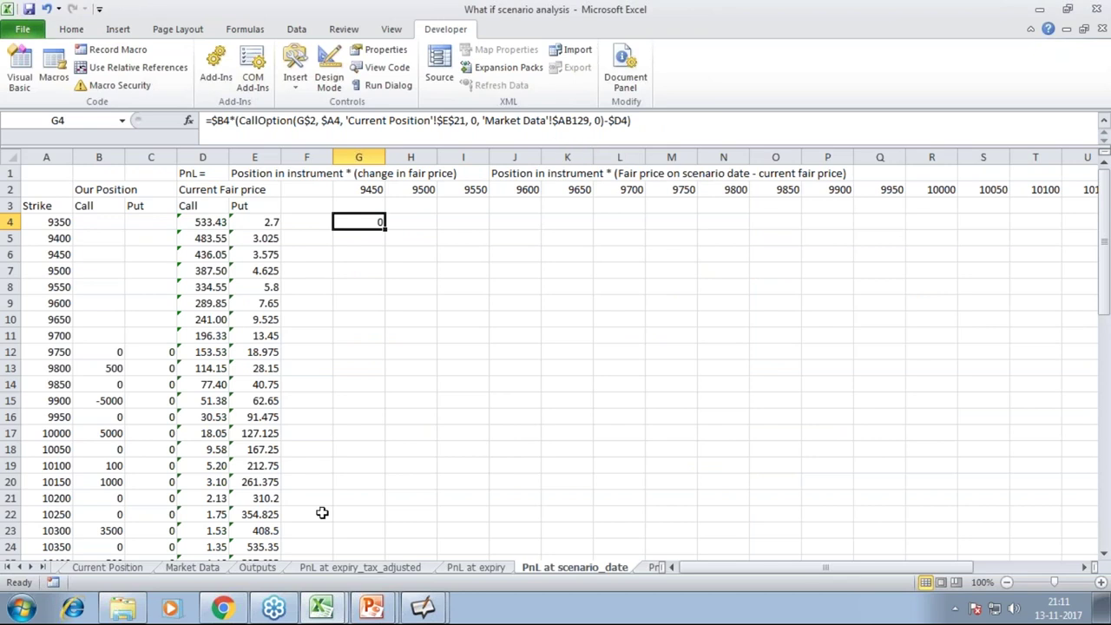
Step: Look through the Market Data sheet for the volatility data used in the G4 formula on PnL at scenario_date
{"action": "left_click", "coordinate": [211, 570]}
{"action": "scroll", "coordinate": [585, 393], "scroll_direction": "down", "scroll_amount": 5}
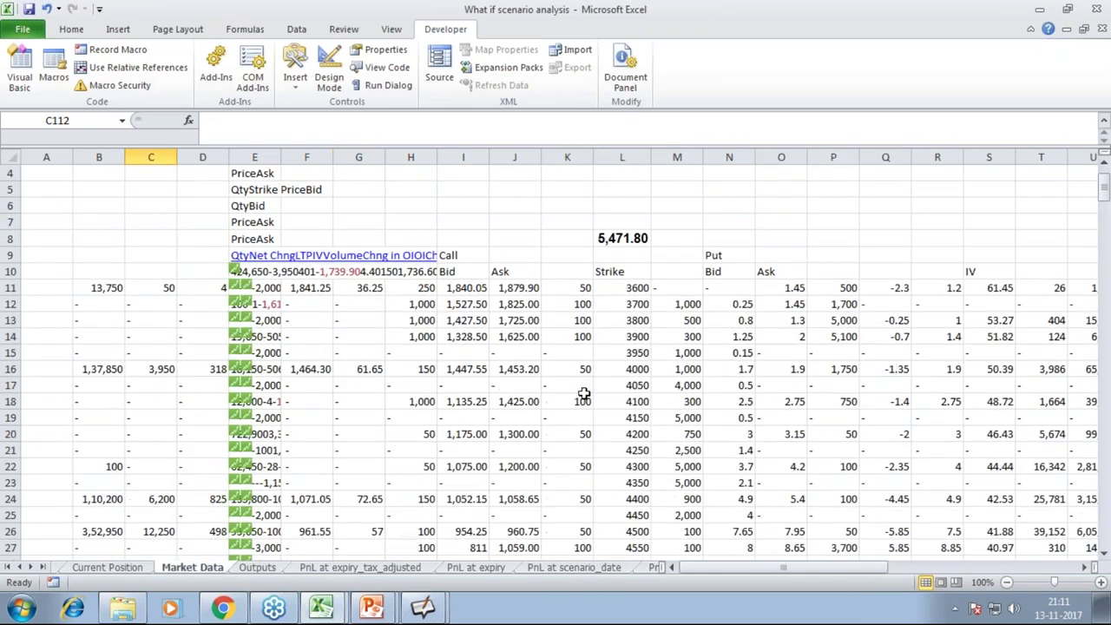
{"action": "scroll", "coordinate": [584, 394], "scroll_direction": "down", "scroll_amount": 6}
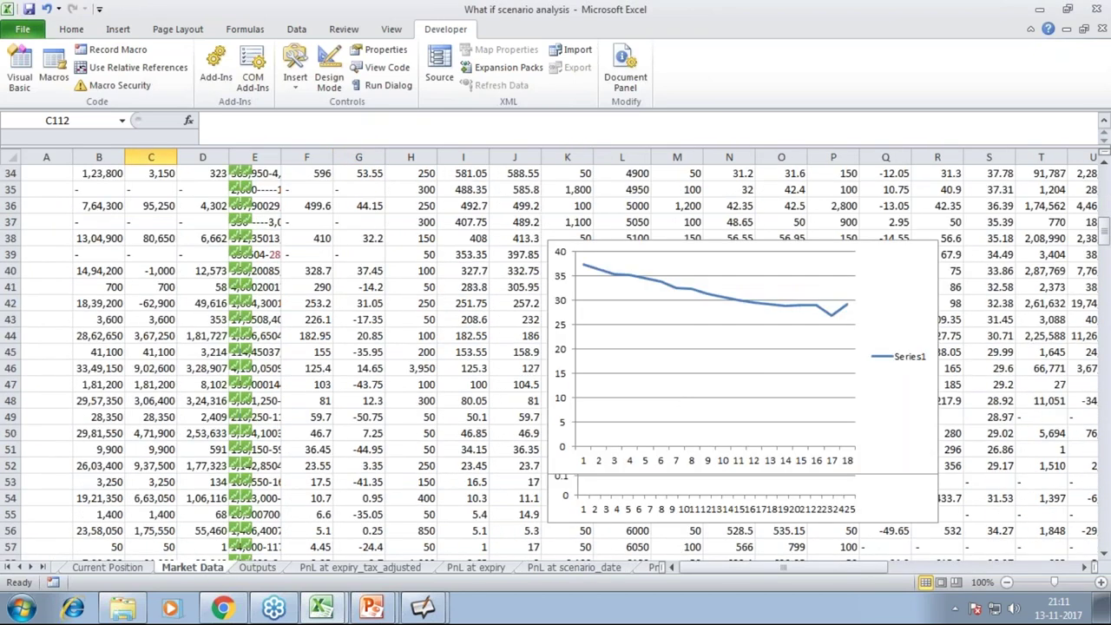
{"action": "left_click", "coordinate": [574, 567]}
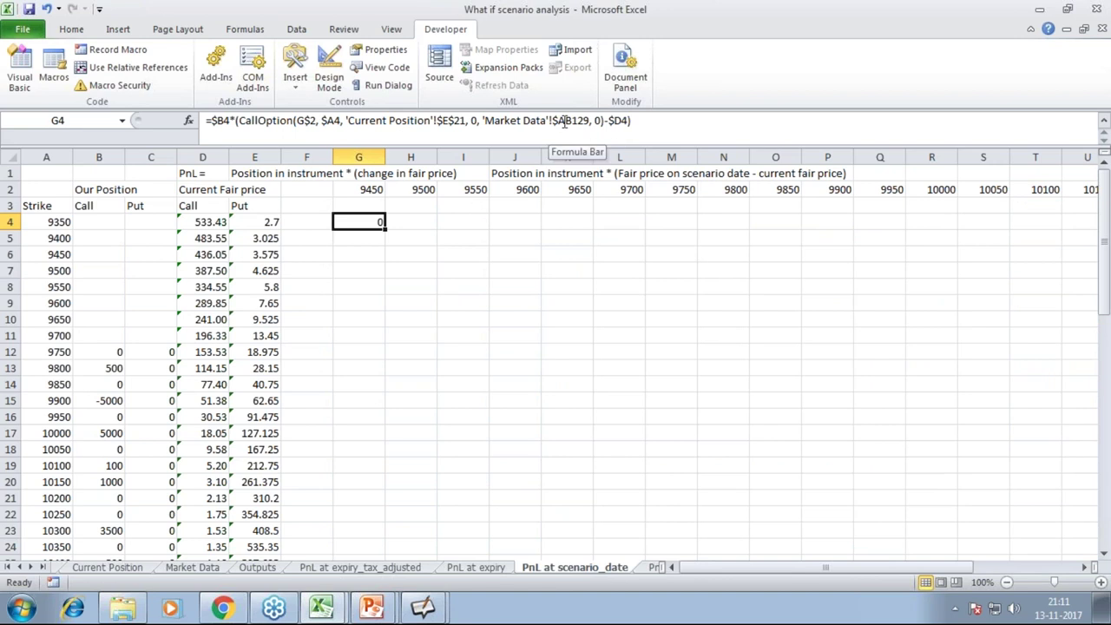
Step: View the PnL at scenario_date+vol (2) grid, and highlight the CallOption term of the G4 formula on PnL at scenario_date
{"action": "left_click", "coordinate": [651, 568]}
{"action": "scroll", "coordinate": [470, 264], "scroll_direction": "up", "scroll_amount": 7}
{"action": "scroll", "coordinate": [469, 265], "scroll_direction": "up", "scroll_amount": 3}
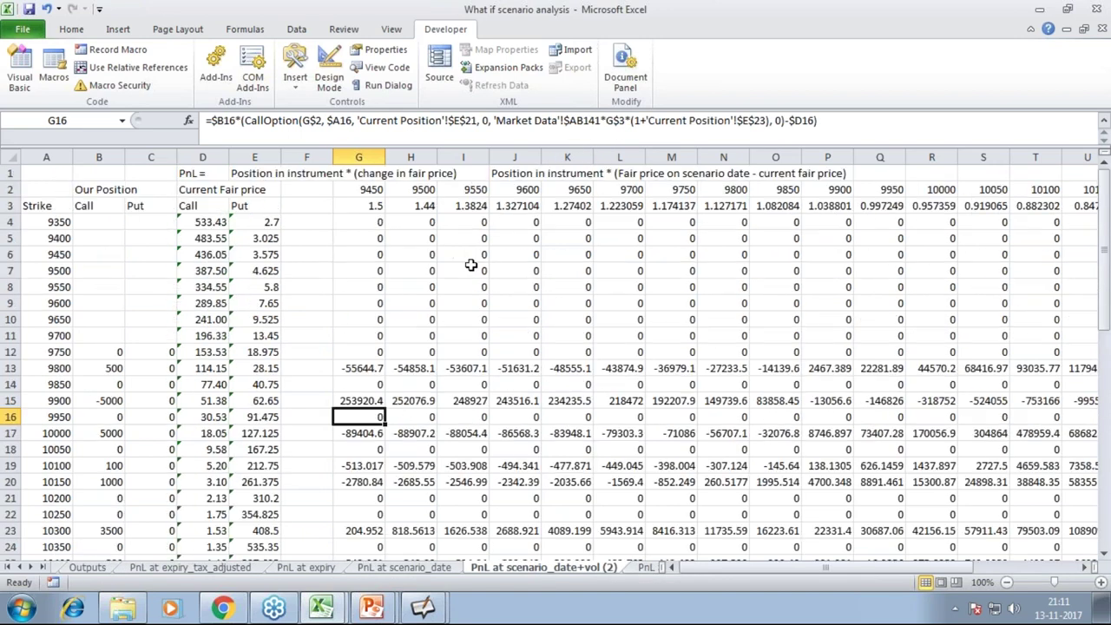
{"action": "left_click", "coordinate": [425, 575]}
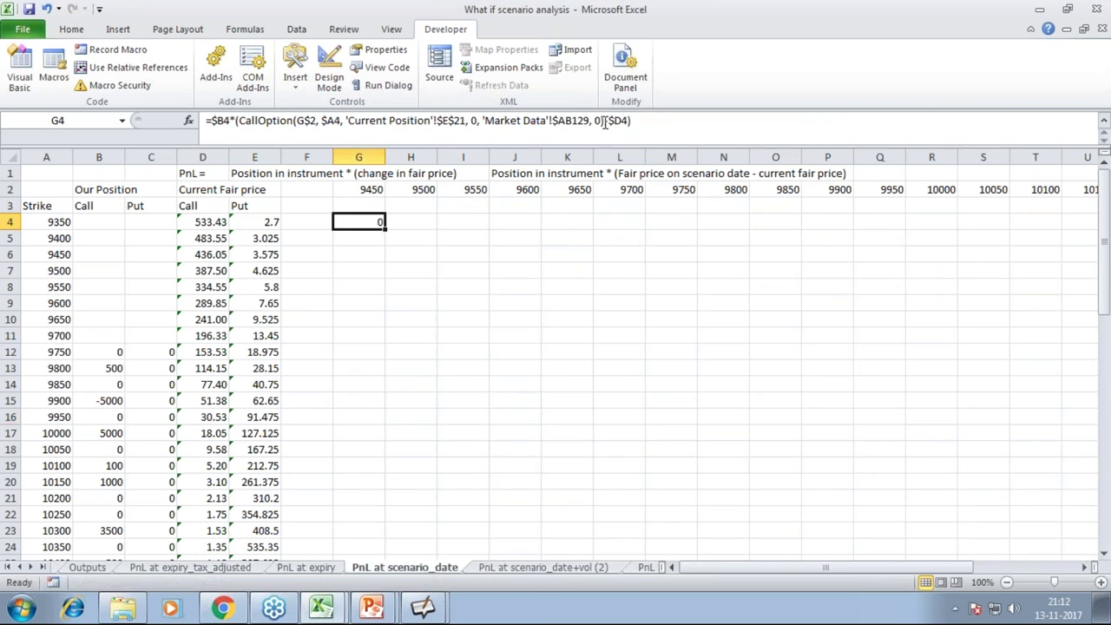
{"action": "left_click_drag", "start_coordinate": [240, 121], "coordinate": [604, 124]}
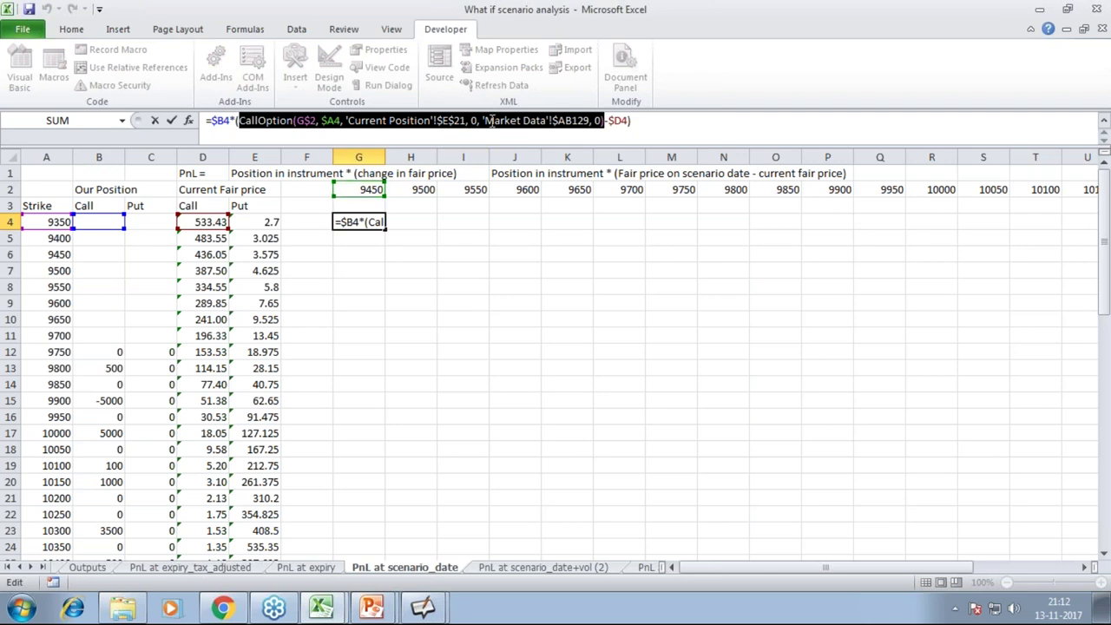
{"action": "key", "text": "Escape"}
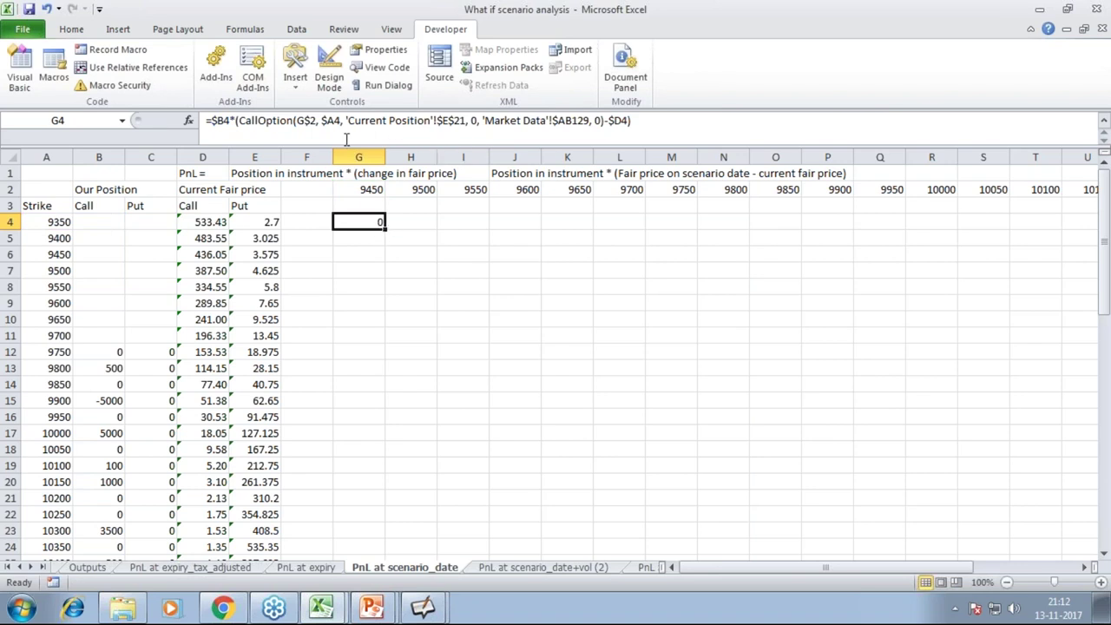
Step: On the Current Position sheet, recheck the time to expiry, scenario date and today's date cells behind the formula's time argument
{"action": "left_click", "coordinate": [17, 567]}
{"action": "left_click", "coordinate": [130, 569]}
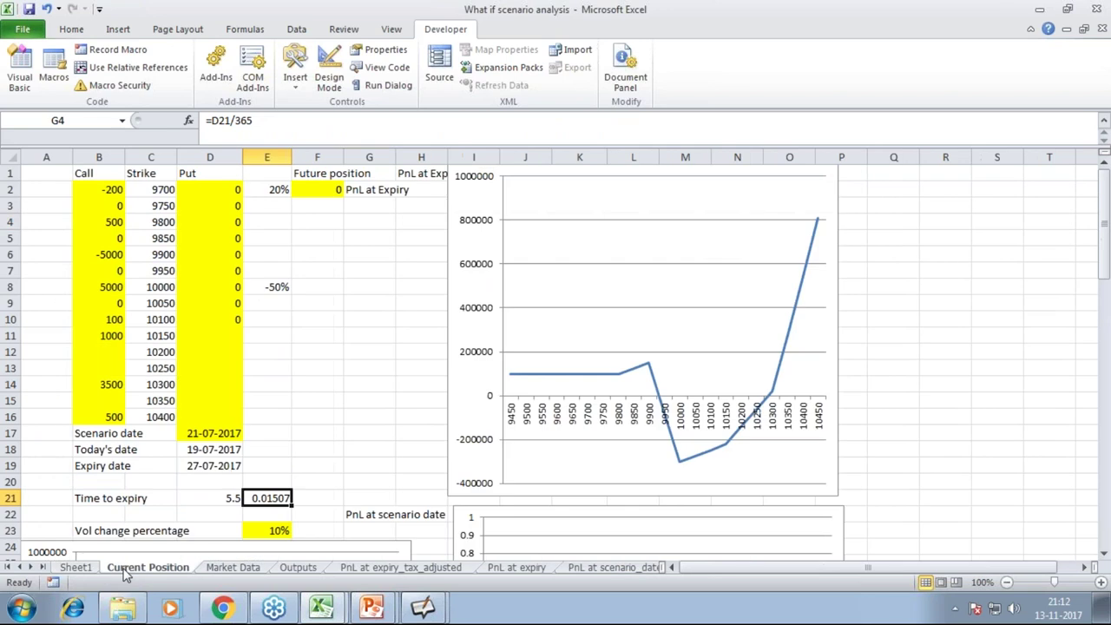
{"action": "scroll", "coordinate": [297, 445], "scroll_direction": "down", "scroll_amount": 3}
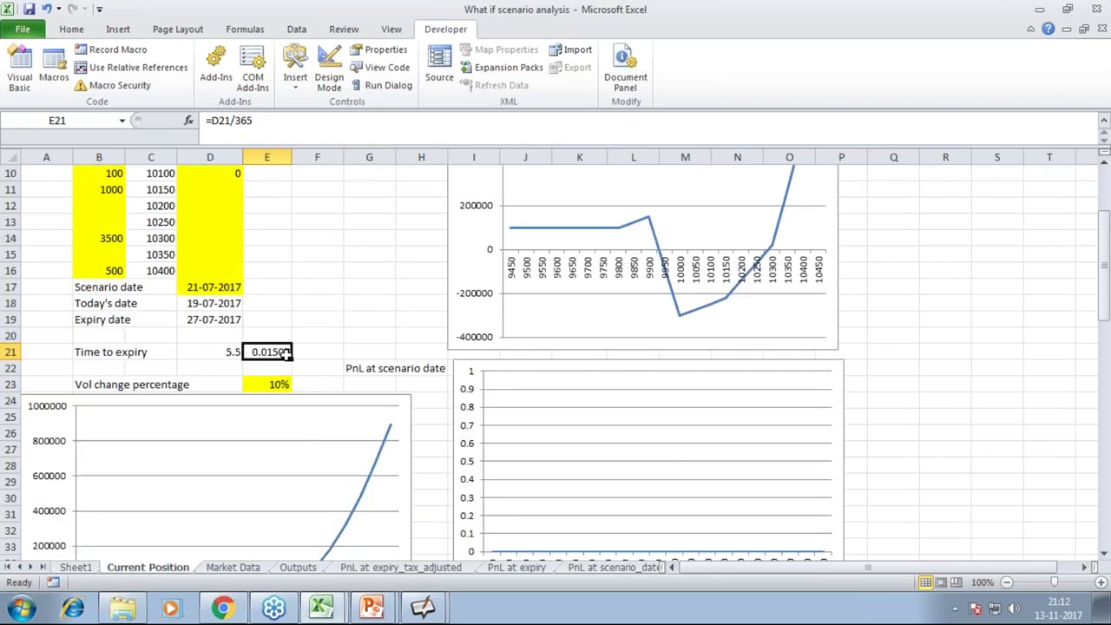
{"action": "left_click", "coordinate": [205, 287]}
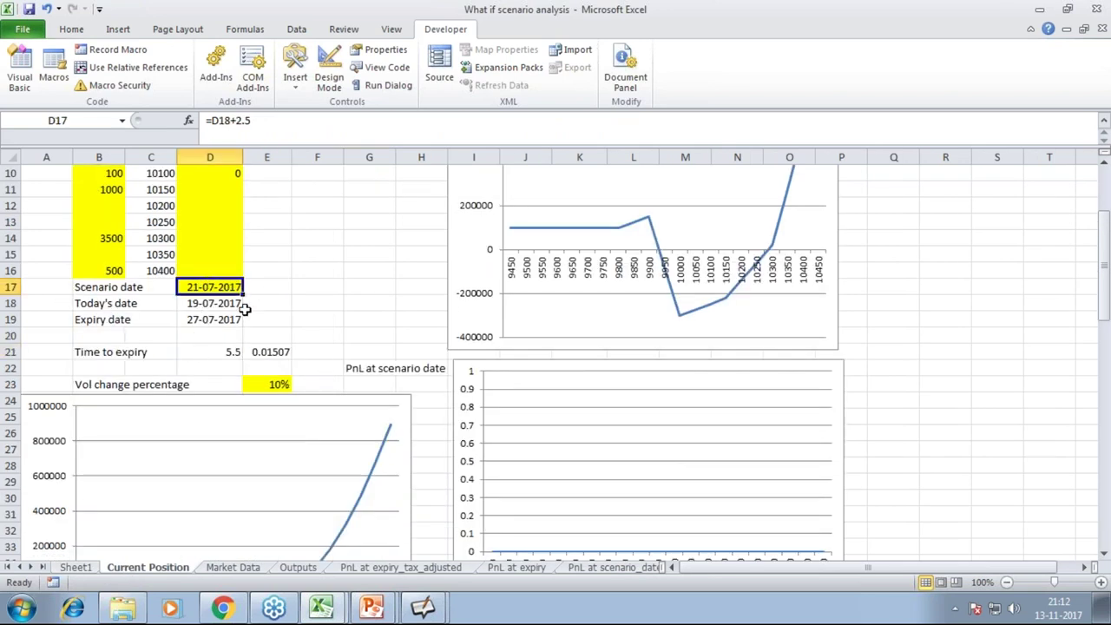
{"action": "left_click", "coordinate": [201, 304]}
{"action": "left_click", "coordinate": [215, 289]}
Step: On PnL at scenario_date, fill the G4 call PnL formula down through G27
{"action": "left_click", "coordinate": [31, 567]}
{"action": "left_click", "coordinate": [31, 567]}
{"action": "left_click", "coordinate": [31, 567]}
{"action": "left_click", "coordinate": [31, 567]}
{"action": "left_click", "coordinate": [395, 571]}
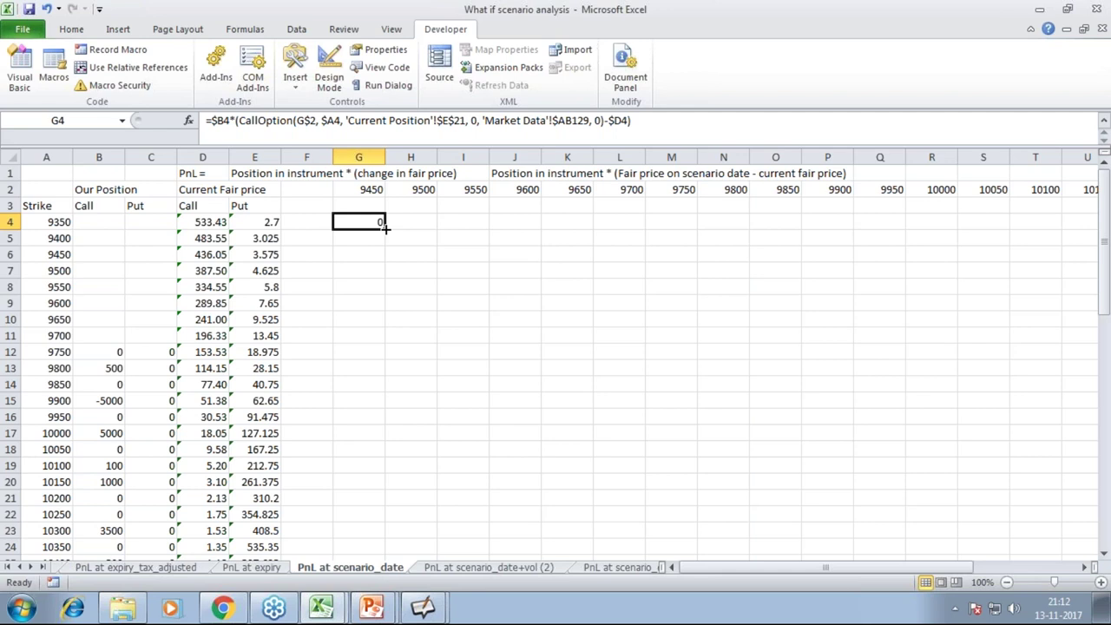
{"action": "left_click_drag", "start_coordinate": [385, 224], "coordinate": [387, 508]}
{"action": "scroll", "coordinate": [594, 476], "scroll_direction": "up", "scroll_amount": 1}
Step: Fill the call PnL formulas in G4:G27 across through column AA
{"action": "key", "text": "shift+Right"}
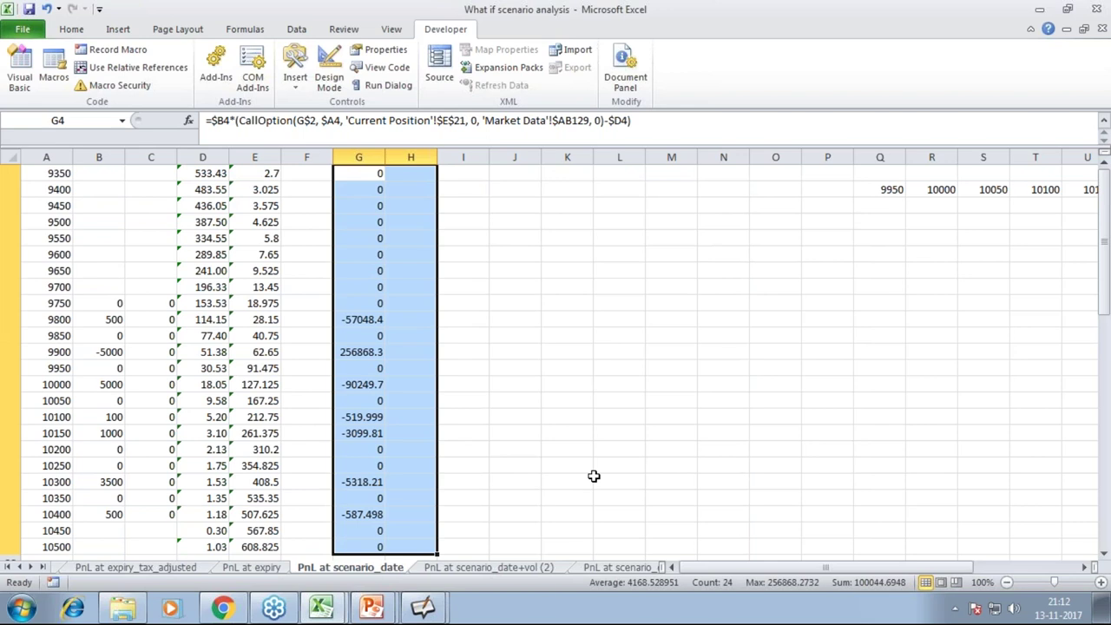
{"action": "key", "text": "shift+Right"}
{"action": "key", "text": "shift+Right"}
{"action": "key", "text": "shift+Right"}
{"action": "key", "text": "shift+Right"}
{"action": "key", "text": "shift+Right"}
{"action": "key", "text": "shift+Right"}
{"action": "key", "text": "shift+Right"}
{"action": "key", "text": "shift+Right"}
{"action": "key", "text": "shift+Right"}
{"action": "key", "text": "shift+Right"}
{"action": "key", "text": "shift+Right"}
{"action": "key", "text": "shift+Right"}
{"action": "key", "text": "shift+Right"}
{"action": "key", "text": "shift+Right"}
{"action": "key", "text": "shift+Right"}
{"action": "key", "text": "shift+Right"}
{"action": "key", "text": "shift+Right"}
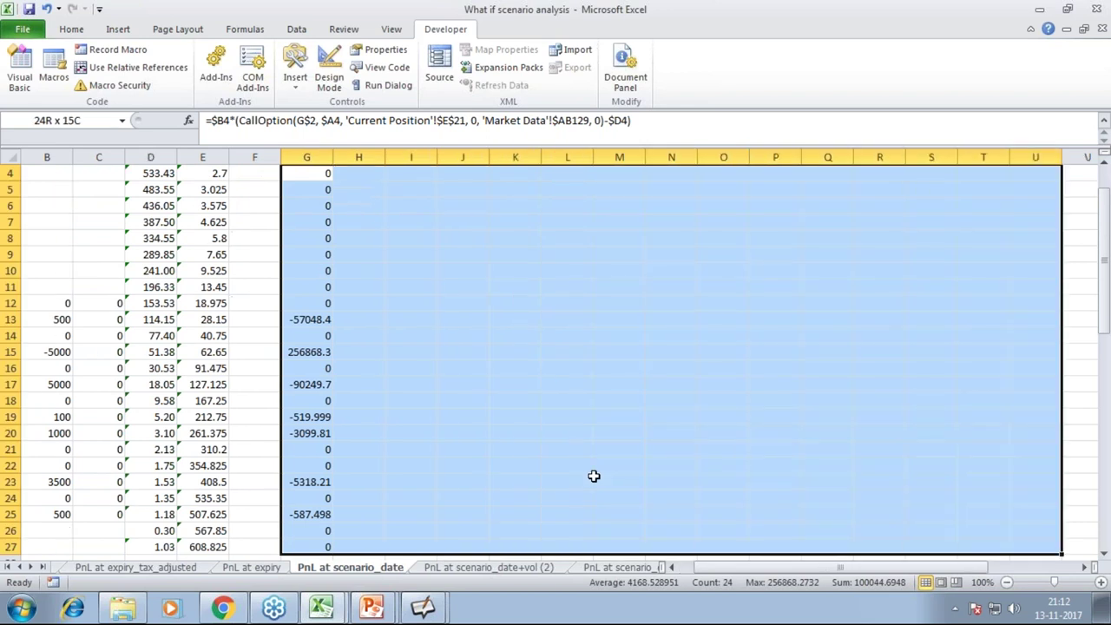
{"action": "key", "text": "shift+Right"}
{"action": "key", "text": "shift+Right"}
{"action": "key", "text": "ctrl+r"}
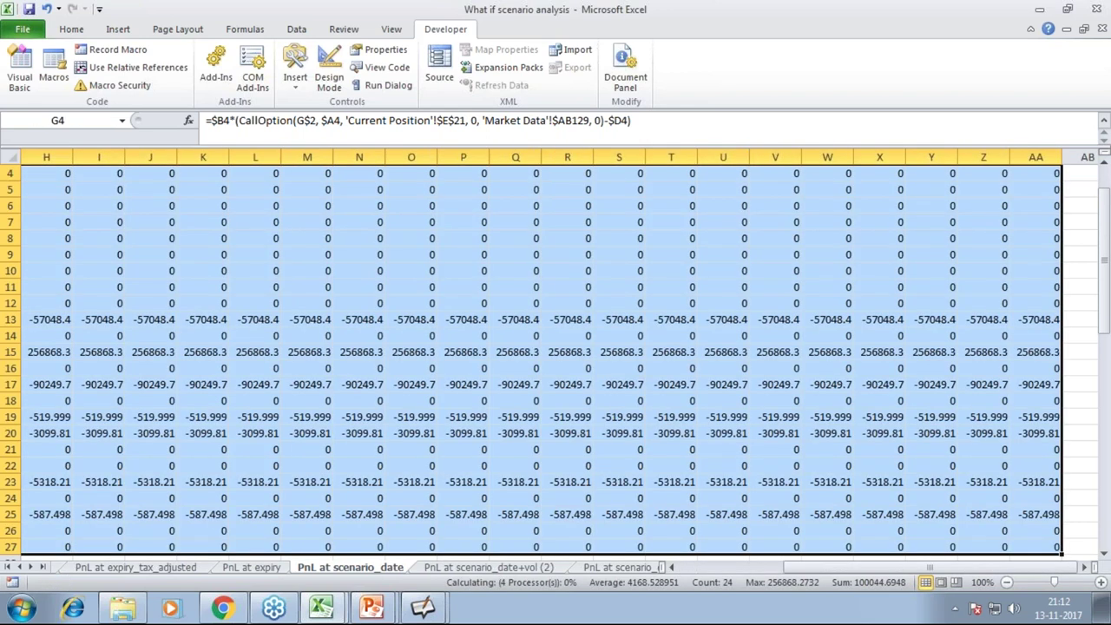
Step: Review the underlying prices in row 2 and the filled row 4 formulas from column AA back to J
{"action": "key", "text": "Up"}
{"action": "key", "text": "Up"}
{"action": "key", "text": "ctrl+Right"}
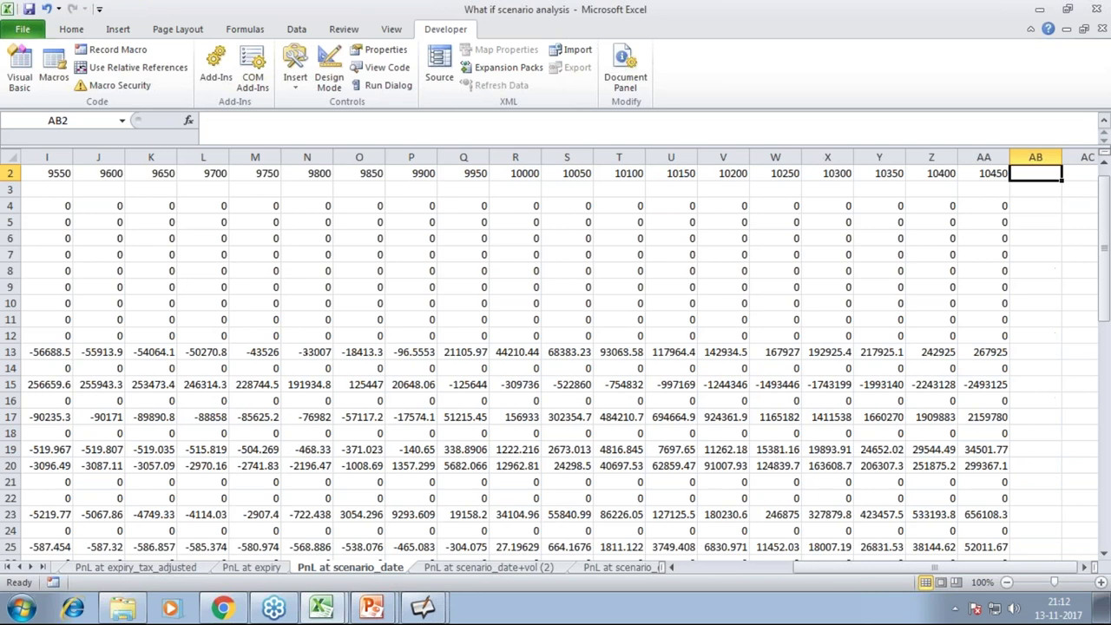
{"action": "key", "text": "Down"}
{"action": "key", "text": "Down"}
{"action": "key", "text": "Left"}
{"action": "key", "text": "Left"}
{"action": "key", "text": "Left"}
{"action": "key", "text": "Left"}
{"action": "key", "text": "Left"}
{"action": "key", "text": "Left"}
{"action": "key", "text": "Left"}
{"action": "key", "text": "Left"}
{"action": "key", "text": "Left"}
{"action": "key", "text": "Left"}
{"action": "key", "text": "Left"}
{"action": "key", "text": "Left"}
{"action": "key", "text": "Left"}
{"action": "key", "text": "Left"}
{"action": "key", "text": "Left"}
{"action": "key", "text": "Left"}
{"action": "key", "text": "Left"}
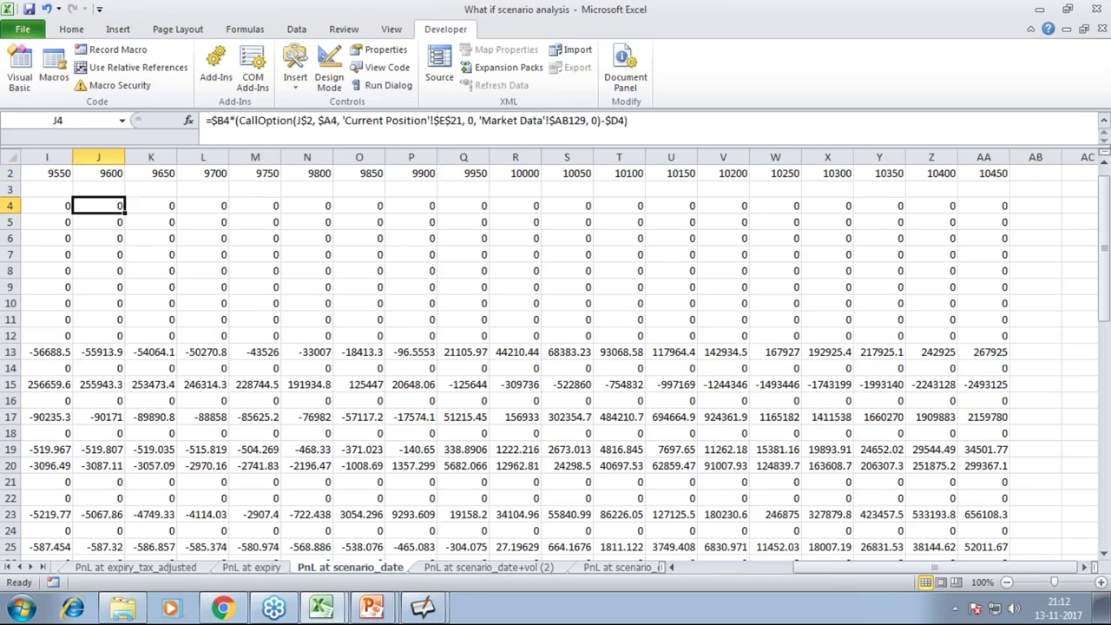
Step: Check the filled block down to row 27, and inspect the row 4 formulas in columns K to M
{"action": "key", "text": "ctrl+Down"}
{"action": "key", "text": "Right"}
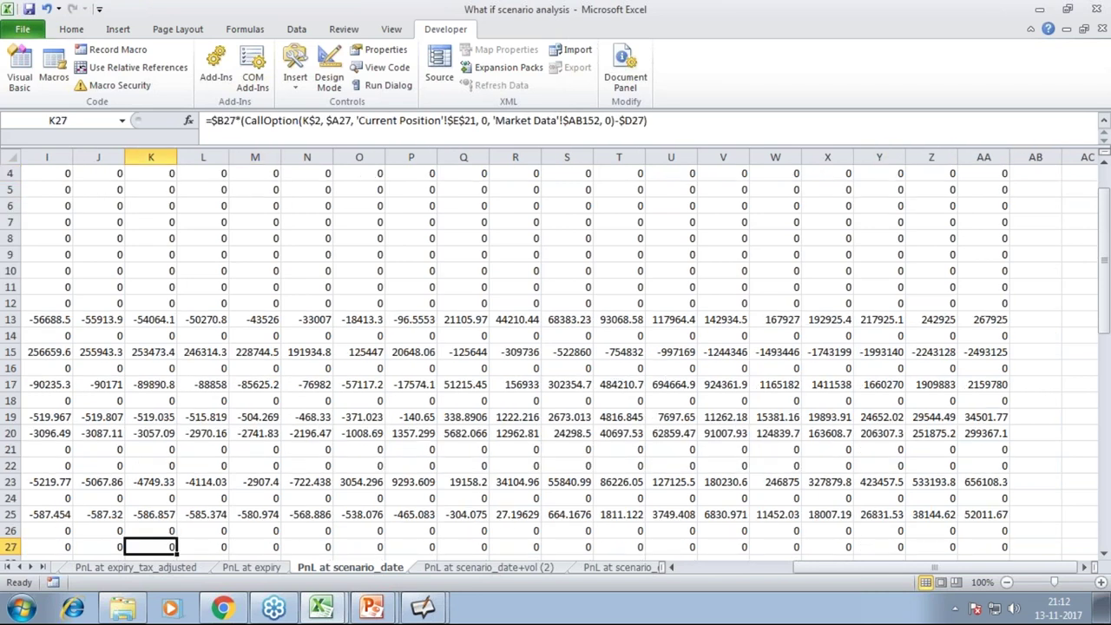
{"action": "key", "text": "ctrl+Down"}
{"action": "key", "text": "ctrl+Down"}
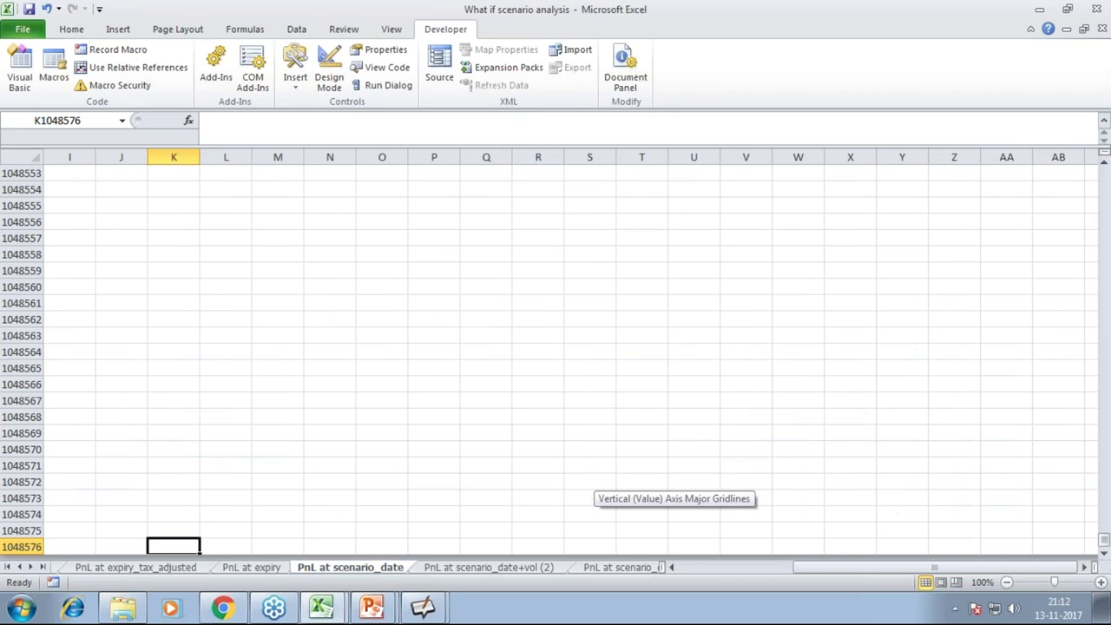
{"action": "key", "text": "ctrl+Up"}
{"action": "key", "text": "ctrl+Up"}
{"action": "key", "text": "ctrl+Up"}
{"action": "key", "text": "ctrl+Up"}
{"action": "key", "text": "Up"}
{"action": "key", "text": "Down"}
{"action": "key", "text": "Down"}
{"action": "key", "text": "Down"}
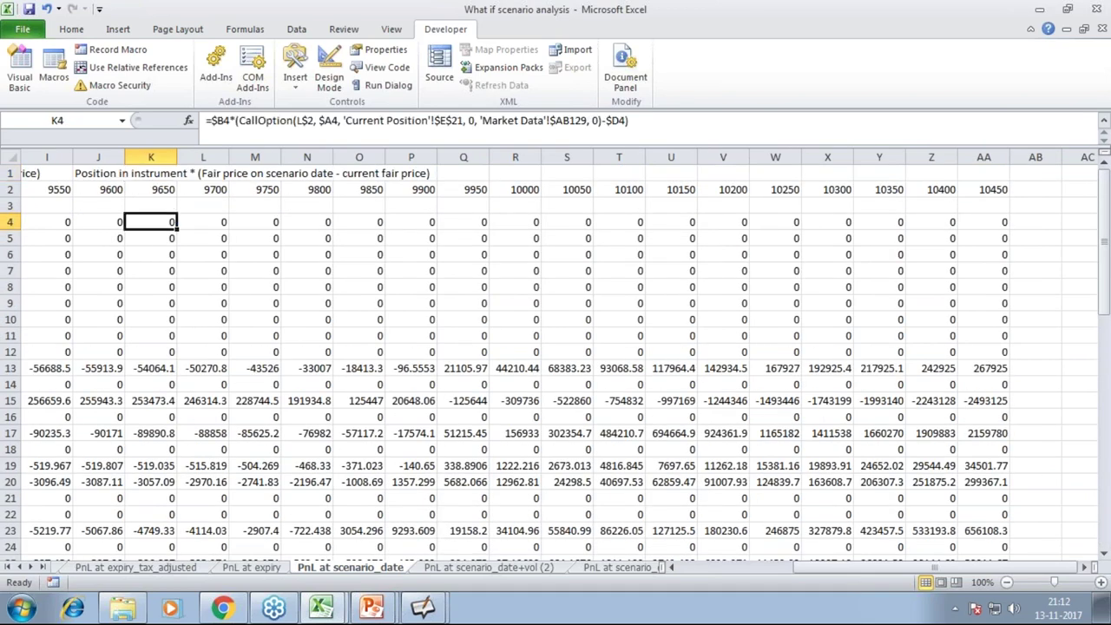
{"action": "key", "text": "Right"}
{"action": "key", "text": "Right"}
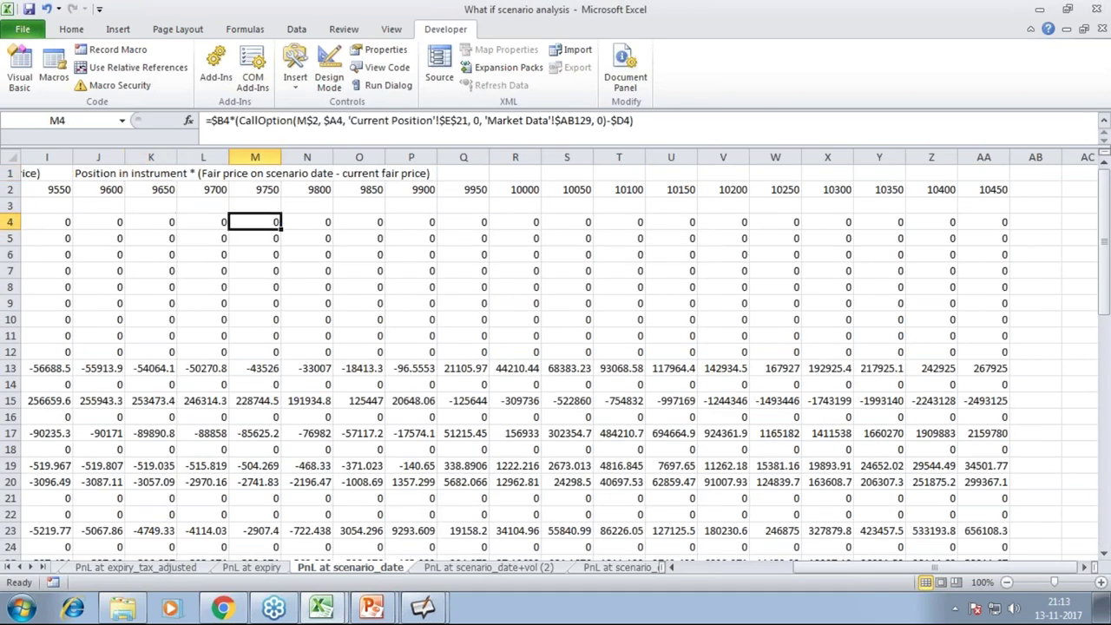
Step: Trace the underlying price headers and the row 4 formulas across the grid, back to the current fair price and call position columns
{"action": "key", "text": "Up"}
{"action": "key", "text": "Up"}
{"action": "key", "text": "Right"}
{"action": "key", "text": "Right"}
{"action": "key", "text": "Right"}
{"action": "key", "text": "Right"}
{"action": "key", "text": "Down"}
{"action": "key", "text": "Right"}
{"action": "key", "text": "Right"}
{"action": "key", "text": "Right"}
{"action": "key", "text": "Right"}
{"action": "key", "text": "Right"}
{"action": "key", "text": "Right"}
{"action": "key", "text": "Right"}
{"action": "key", "text": "Right"}
{"action": "key", "text": "Right"}
{"action": "key", "text": "Left"}
{"action": "key", "text": "Left"}
{"action": "key", "text": "Left"}
{"action": "key", "text": "Left"}
{"action": "key", "text": "Left"}
{"action": "key", "text": "Left"}
{"action": "key", "text": "Left"}
{"action": "key", "text": "Left"}
{"action": "key", "text": "Left"}
{"action": "key", "text": "Left"}
{"action": "key", "text": "Left"}
{"action": "key", "text": "Left"}
{"action": "key", "text": "Left"}
{"action": "key", "text": "Left"}
{"action": "key", "text": "Left"}
{"action": "key", "text": "Left"}
{"action": "key", "text": "Left"}
{"action": "key", "text": "Left"}
{"action": "key", "text": "Left"}
{"action": "key", "text": "Left"}
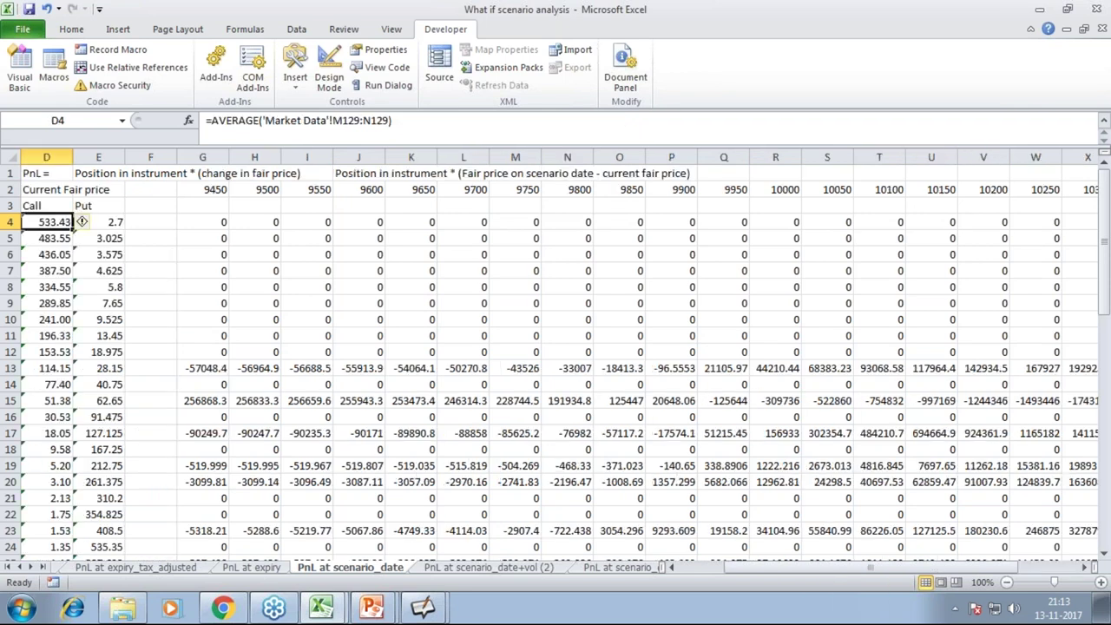
{"action": "key", "text": "Left"}
{"action": "key", "text": "Left"}
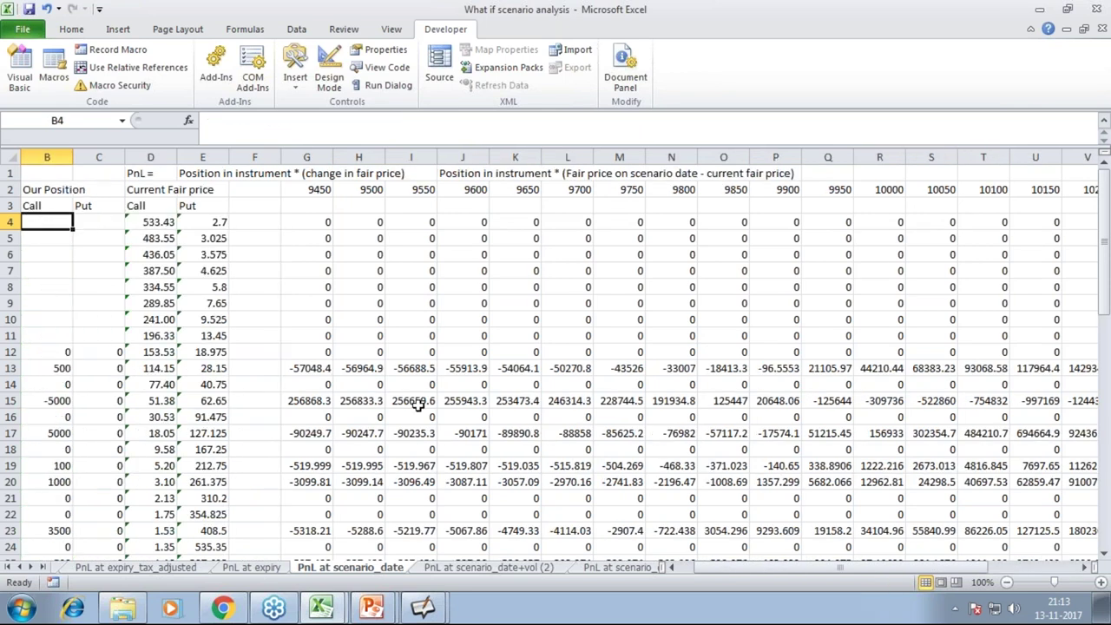
Step: Examine the PnL at scenario date chart on the Current Position sheet against the PnL at Expiry chart
{"action": "left_click", "coordinate": [8, 567]}
{"action": "left_click", "coordinate": [148, 567]}
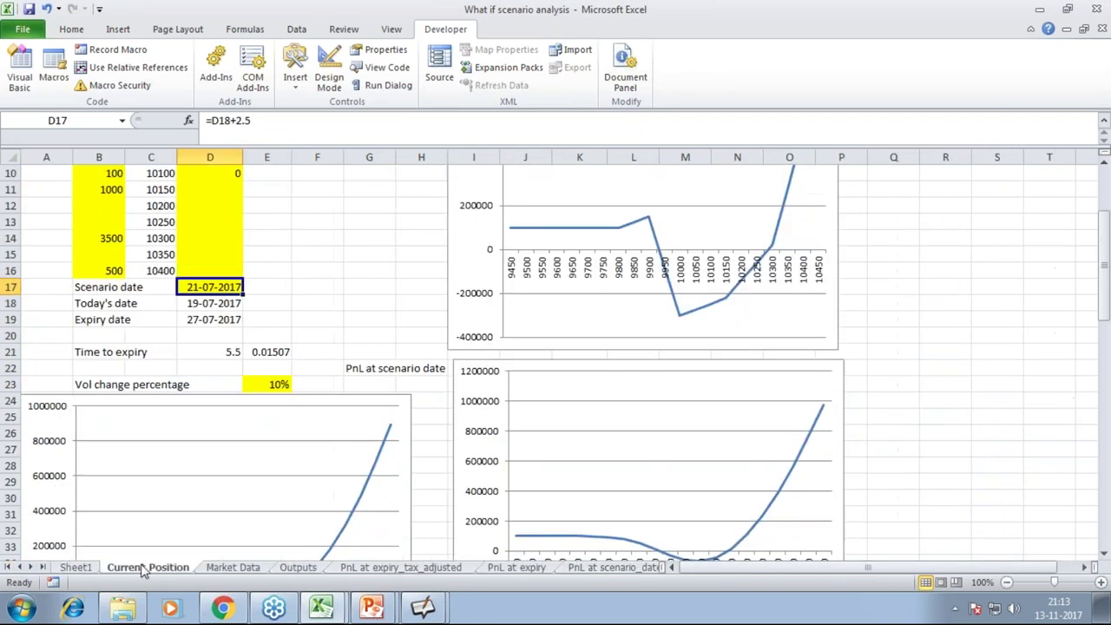
{"action": "scroll", "coordinate": [623, 339], "scroll_direction": "down", "scroll_amount": 3}
{"action": "scroll", "coordinate": [501, 410], "scroll_direction": "up", "scroll_amount": 3}
{"action": "scroll", "coordinate": [509, 436], "scroll_direction": "down", "scroll_amount": 2}
{"action": "scroll", "coordinate": [511, 451], "scroll_direction": "up", "scroll_amount": 3}
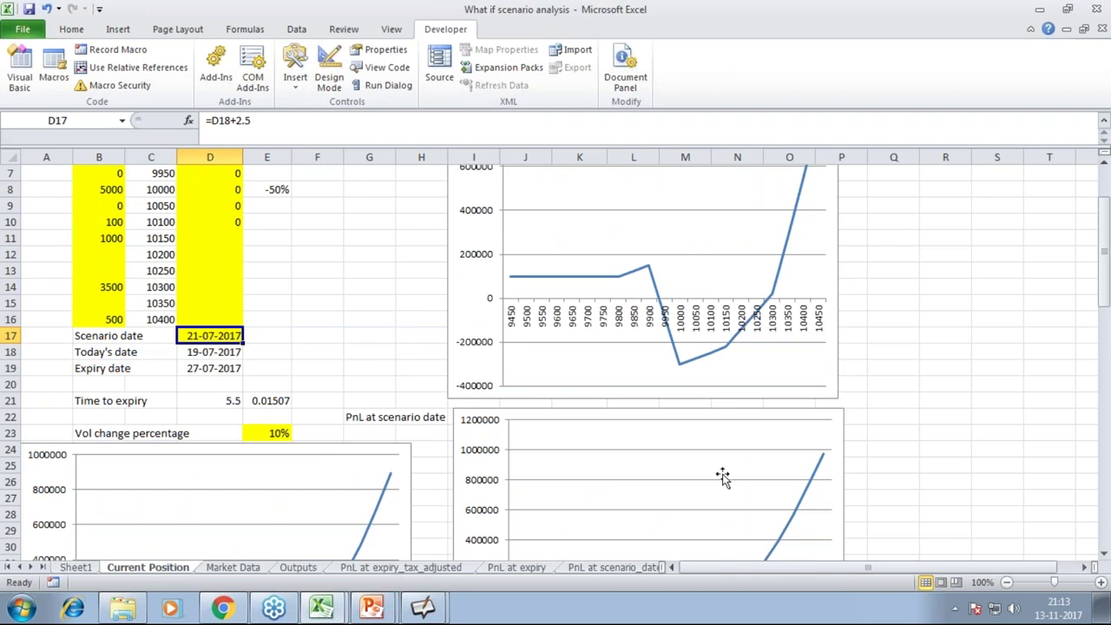
{"action": "scroll", "coordinate": [721, 476], "scroll_direction": "down", "scroll_amount": 2}
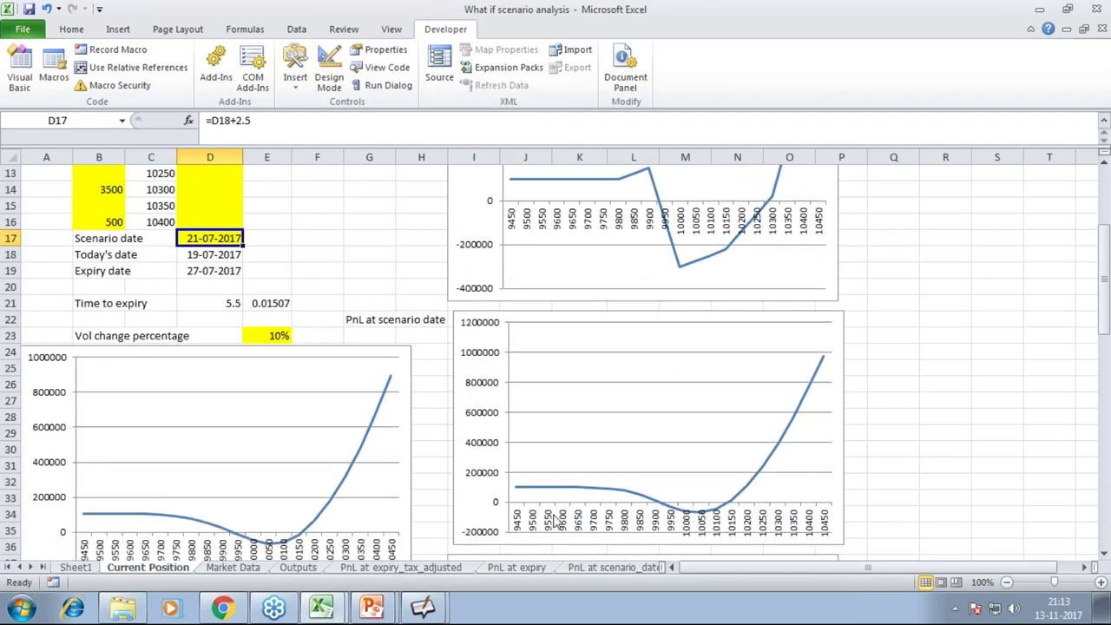
Step: Try the scenario date formula in D17 as =D18+1.5, and change it to =D18+3.5
{"action": "left_click", "coordinate": [242, 120]}
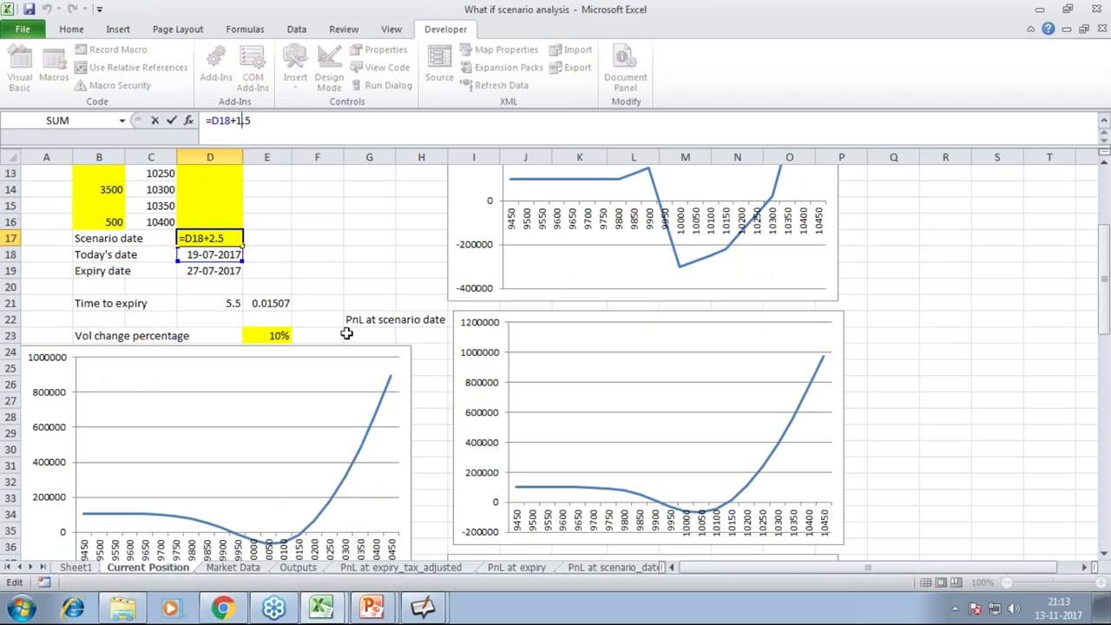
{"action": "key", "text": "Return"}
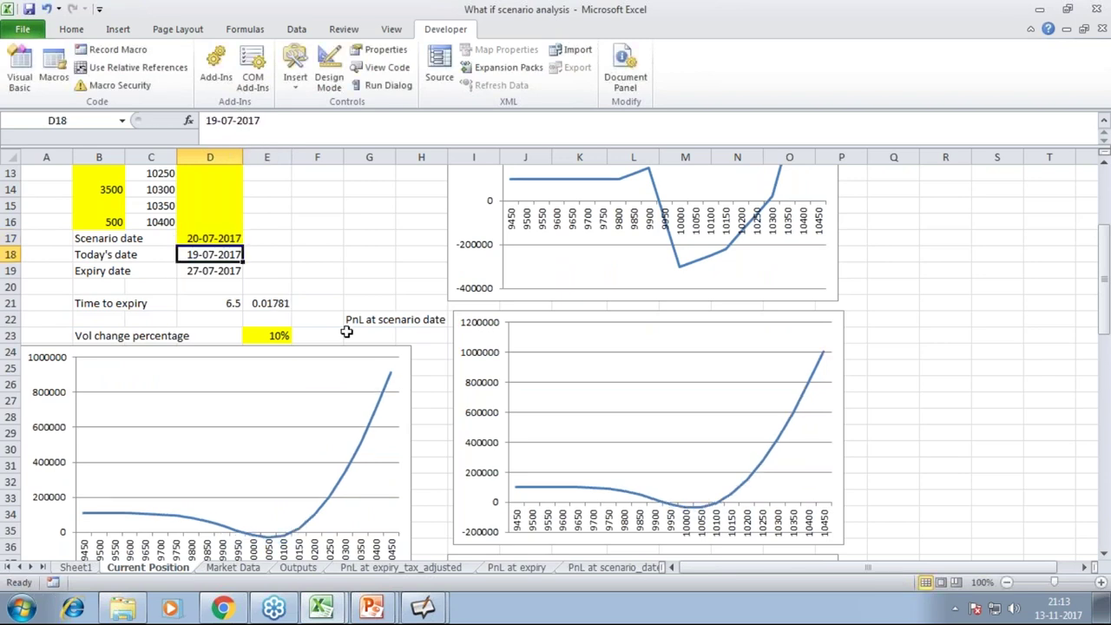
{"action": "left_click", "coordinate": [237, 241]}
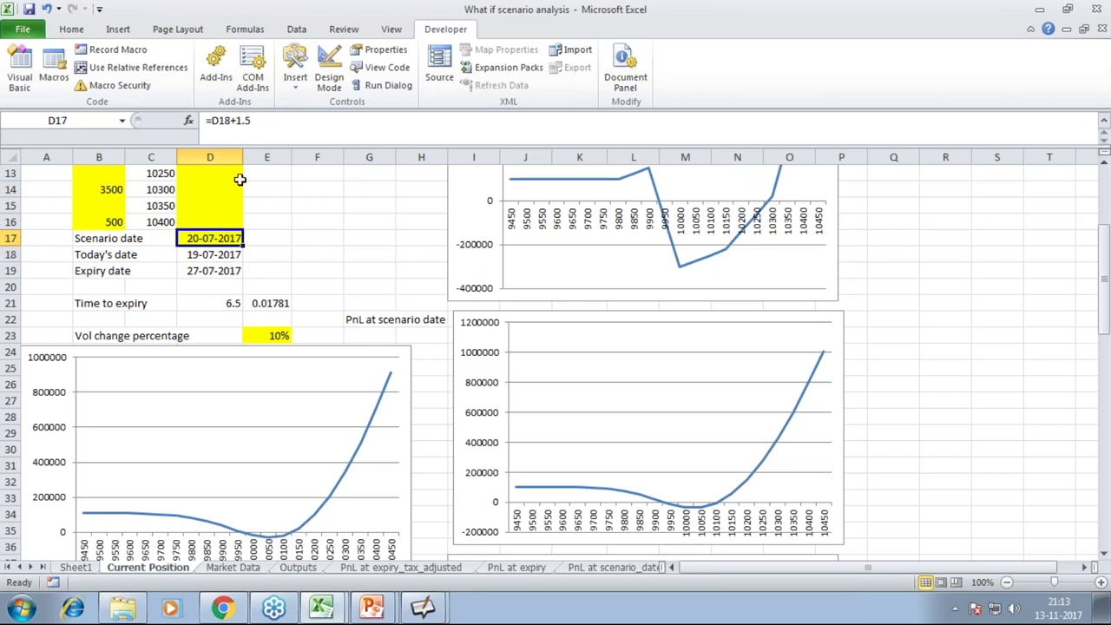
{"action": "double_click", "coordinate": [236, 120]}
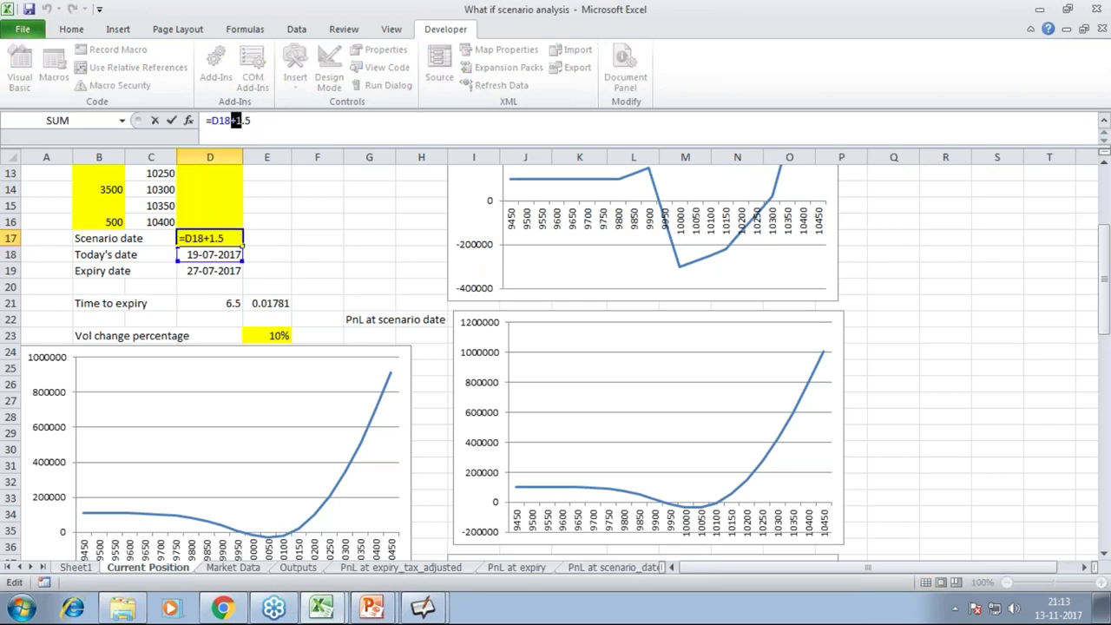
{"action": "type", "text": "3"}
{"action": "key", "text": "ctrl+Return"}
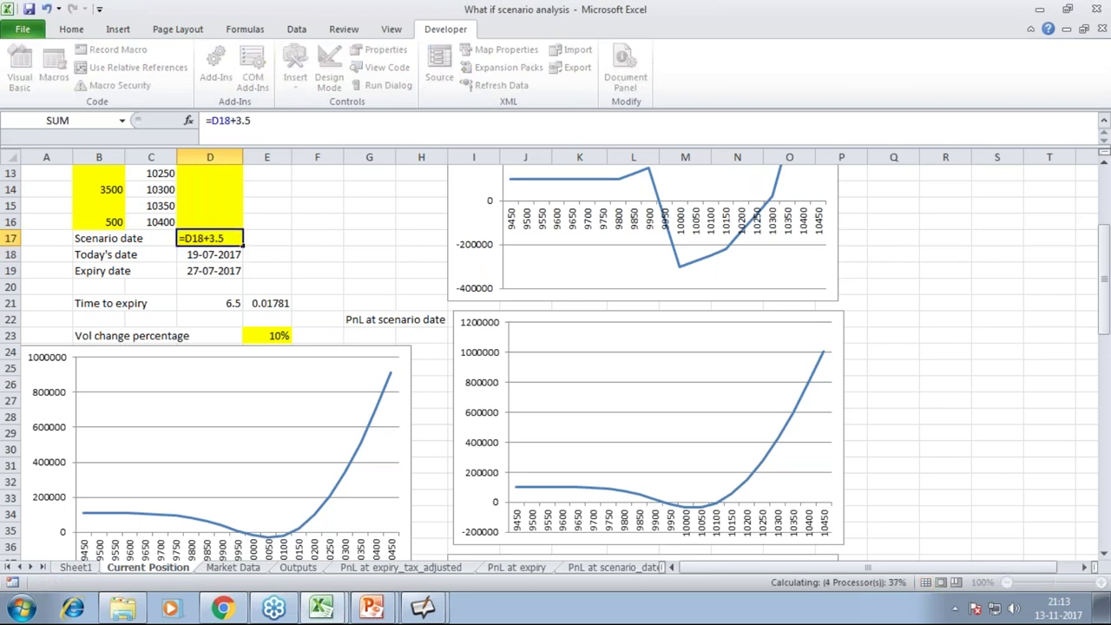
{"action": "key", "text": "Return"}
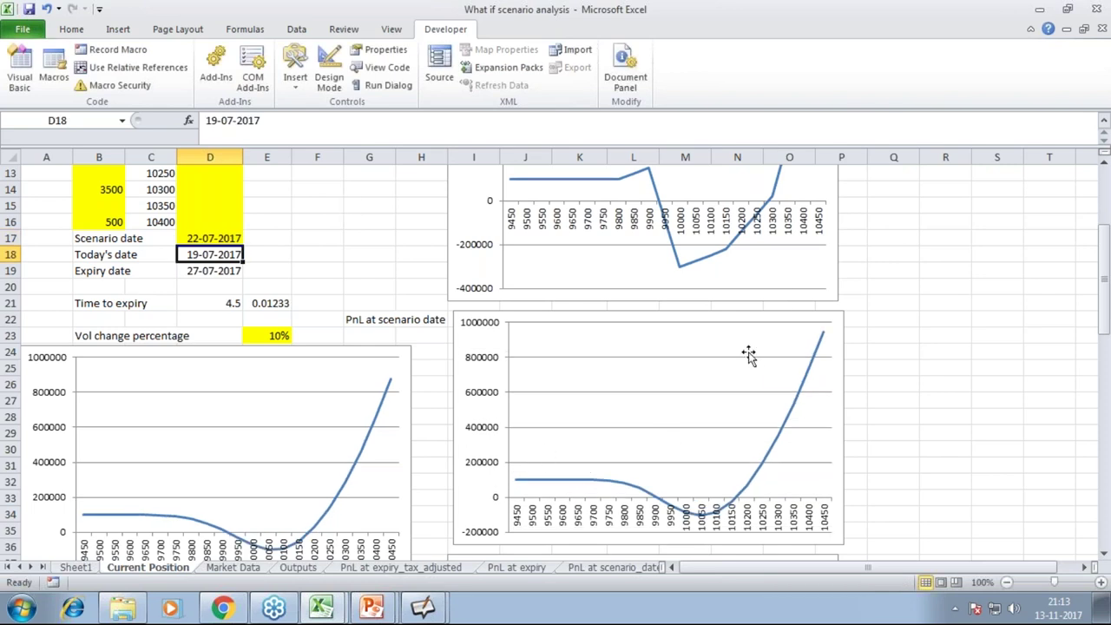
Step: Examine the scenario date charts for =D18+3.5 and select the scenario date cell D17
{"action": "scroll", "coordinate": [764, 369], "scroll_direction": "down", "scroll_amount": 1}
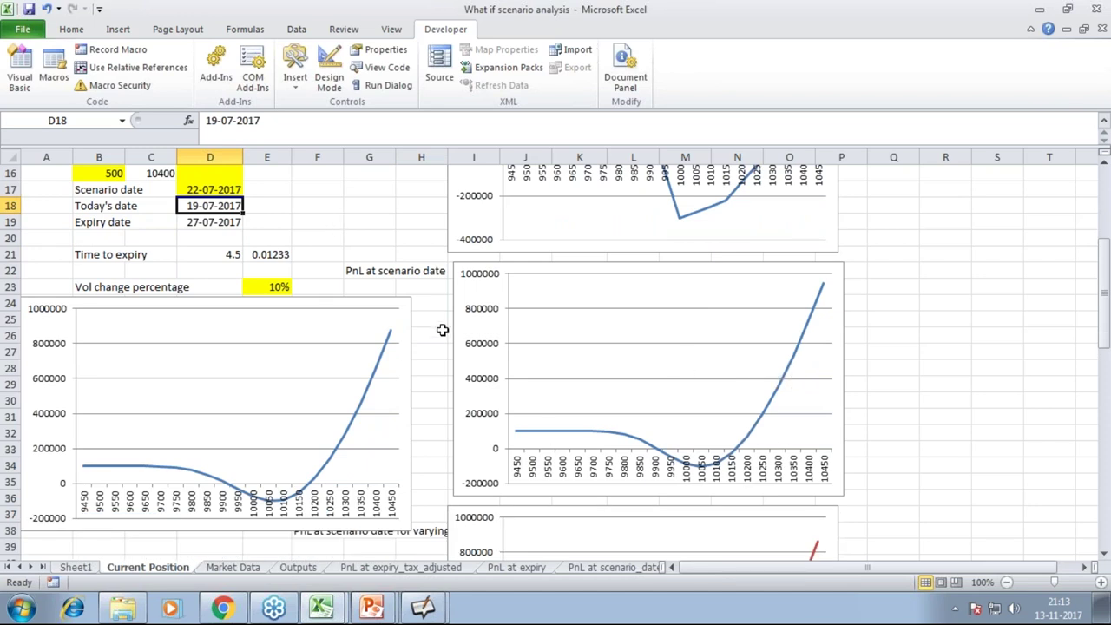
{"action": "scroll", "coordinate": [441, 336], "scroll_direction": "down", "scroll_amount": 1}
{"action": "scroll", "coordinate": [442, 336], "scroll_direction": "up", "scroll_amount": 3}
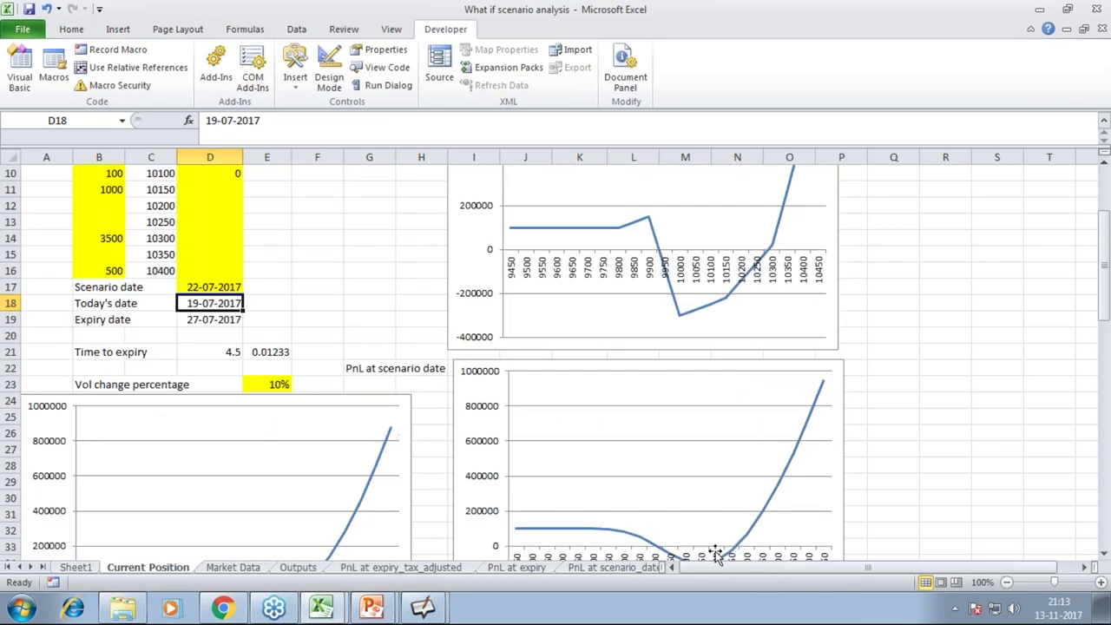
{"action": "scroll", "coordinate": [718, 555], "scroll_direction": "down", "scroll_amount": 3}
{"action": "scroll", "coordinate": [780, 521], "scroll_direction": "up", "scroll_amount": 2}
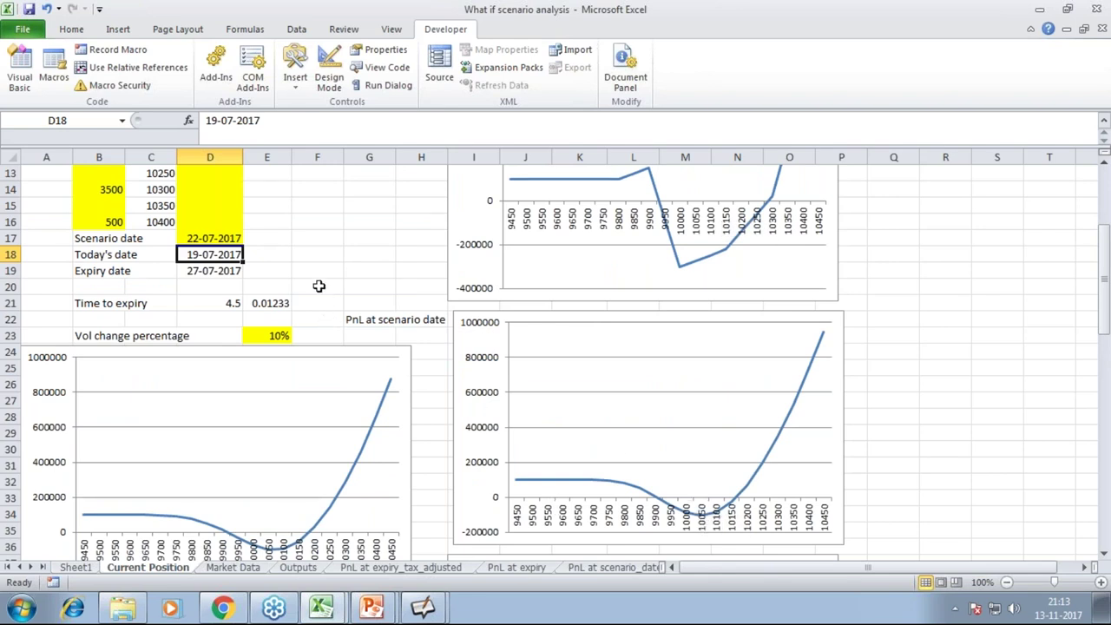
{"action": "left_click", "coordinate": [204, 236]}
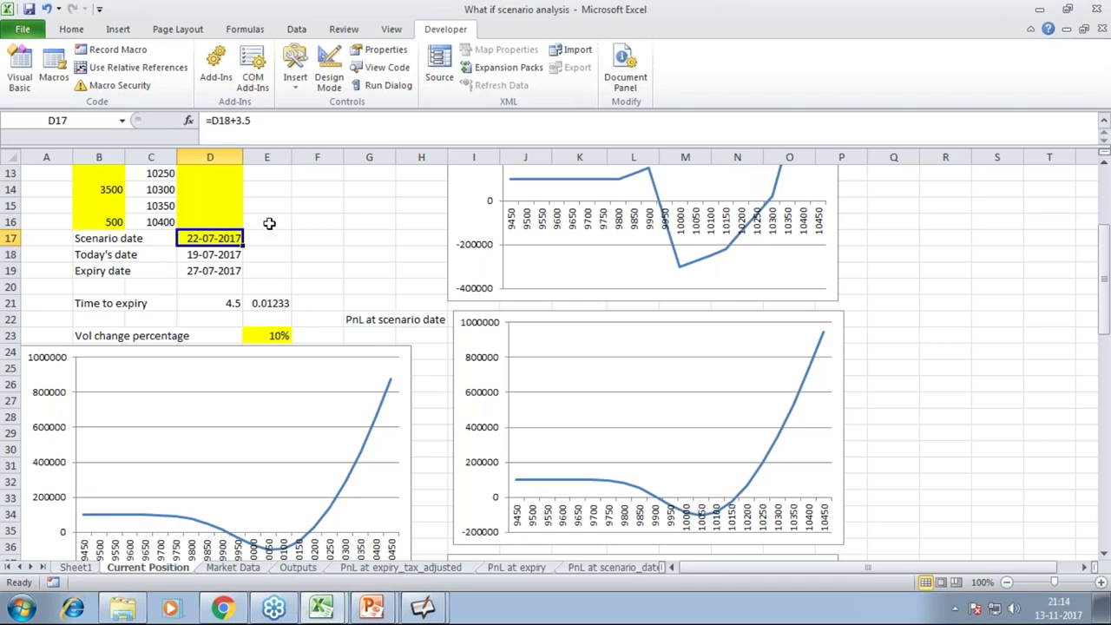
Step: Set the scenario date formula in D17 to =D18+3.8
{"action": "left_click", "coordinate": [246, 122]}
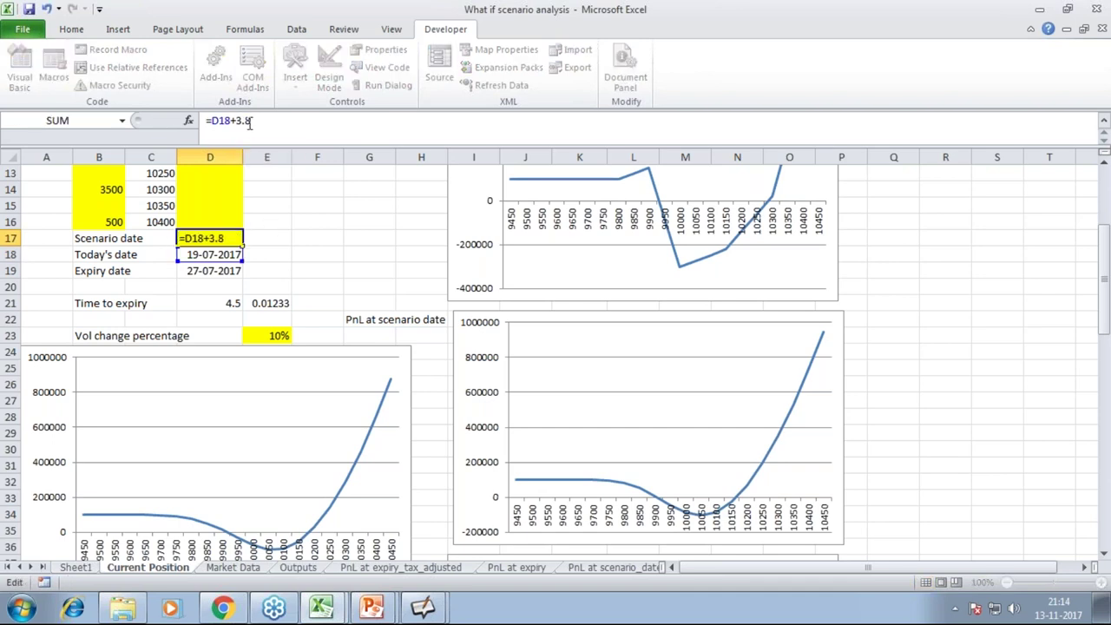
{"action": "key", "text": "Return"}
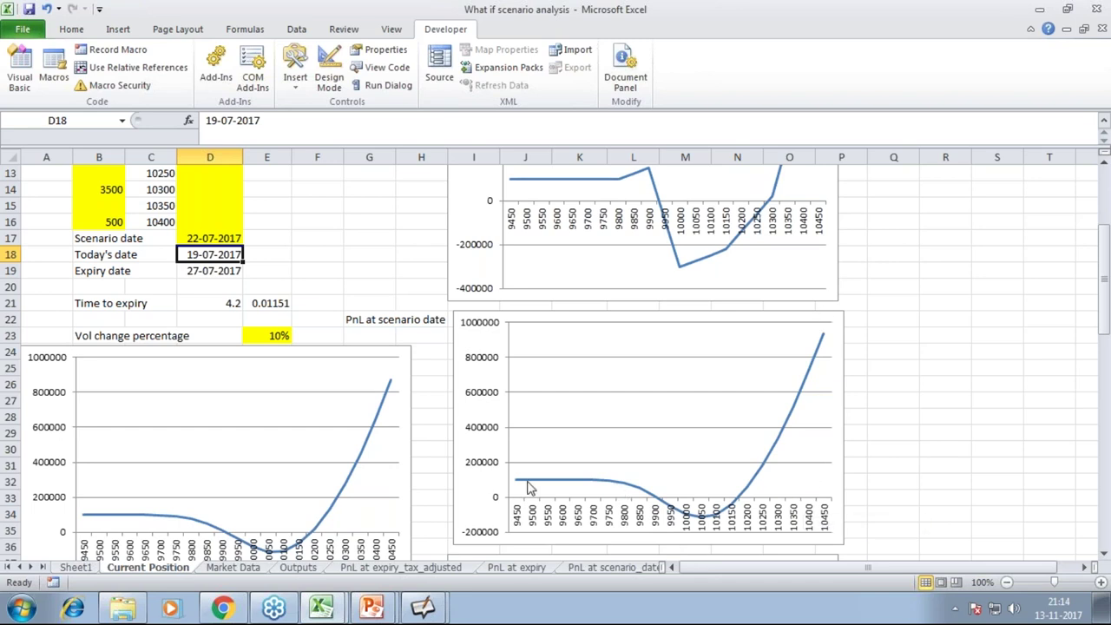
Step: Compare the PnL at expiry and scenario date charts on the Current Position sheet, and look over the Greek surface charts below
{"action": "scroll", "coordinate": [531, 488], "scroll_direction": "up", "scroll_amount": 3}
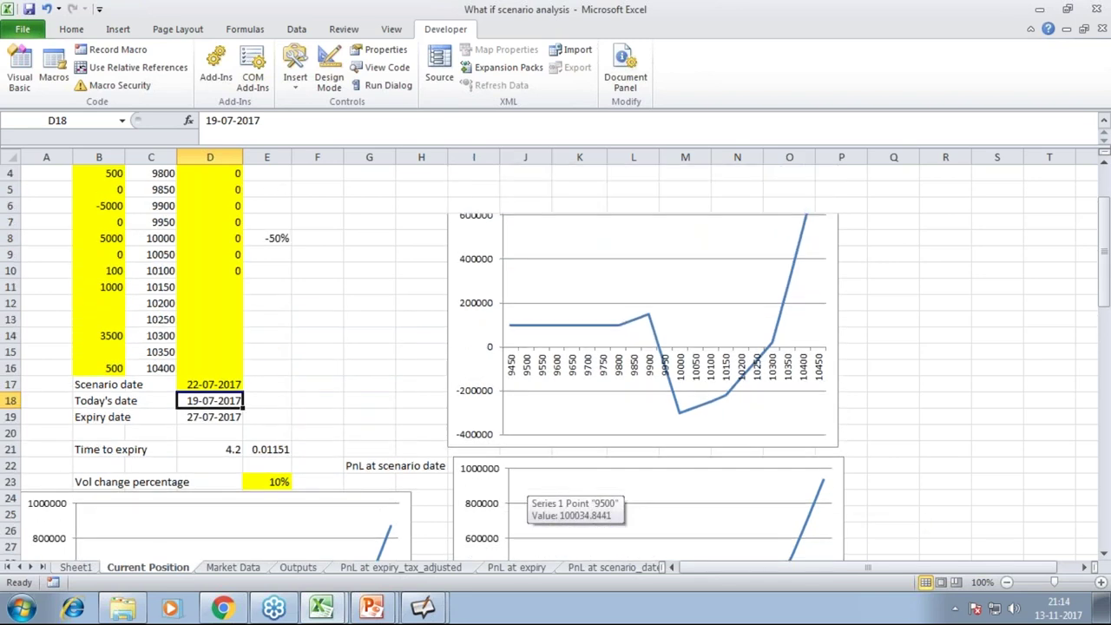
{"action": "scroll", "coordinate": [525, 490], "scroll_direction": "up", "scroll_amount": 1}
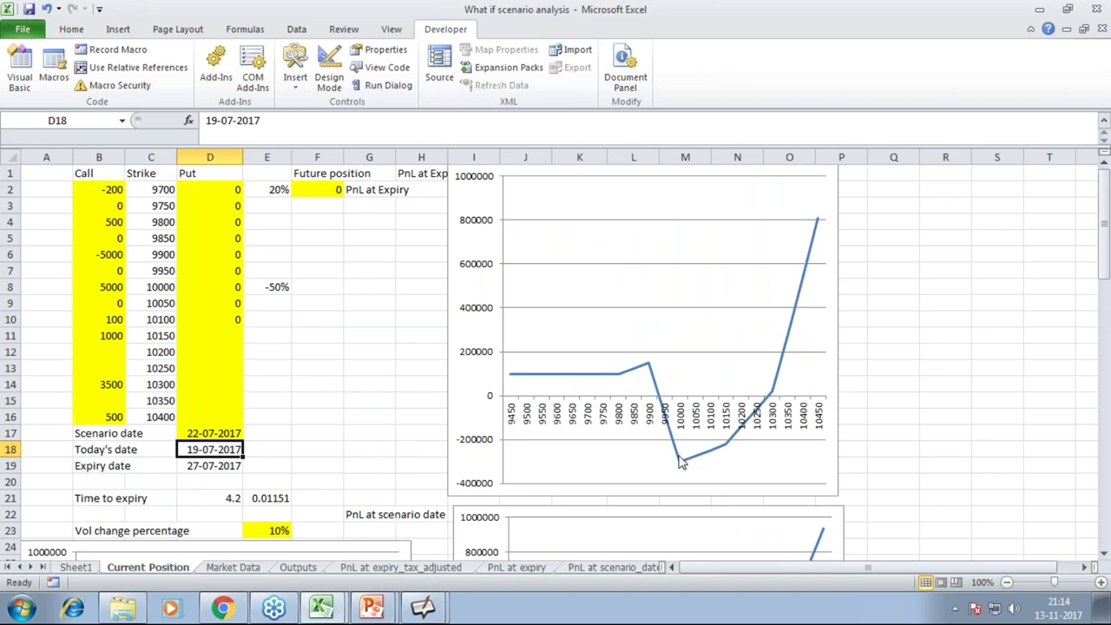
{"action": "scroll", "coordinate": [790, 248], "scroll_direction": "down", "scroll_amount": 5}
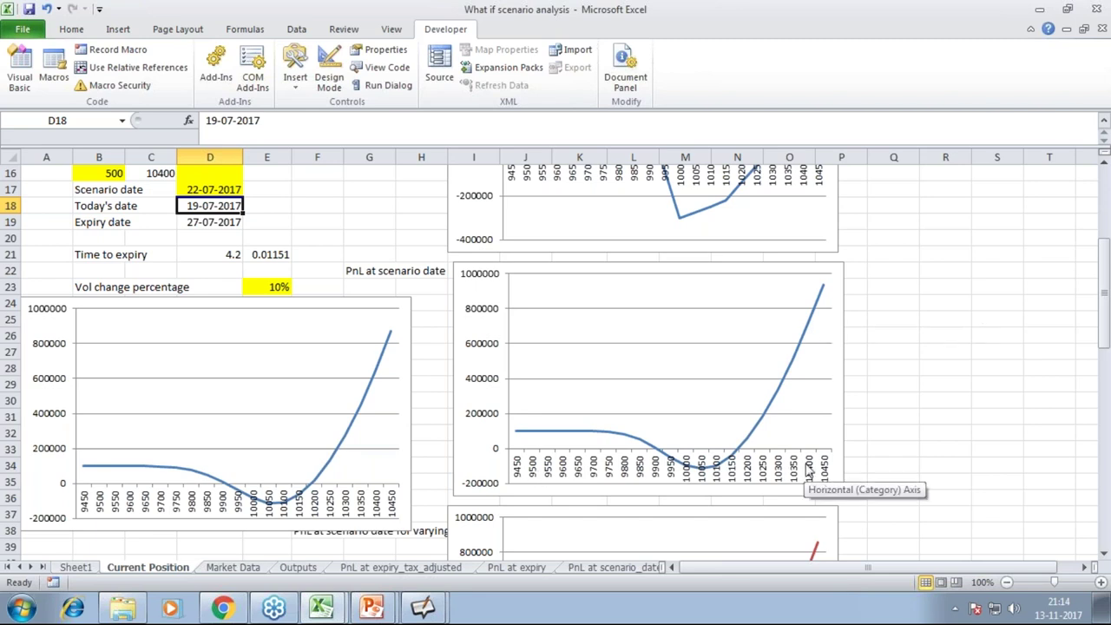
{"action": "scroll", "coordinate": [808, 469], "scroll_direction": "down", "scroll_amount": 3}
{"action": "scroll", "coordinate": [808, 469], "scroll_direction": "up", "scroll_amount": 2}
{"action": "scroll", "coordinate": [807, 469], "scroll_direction": "down", "scroll_amount": 4}
{"action": "scroll", "coordinate": [587, 556], "scroll_direction": "down", "scroll_amount": 9}
{"action": "scroll", "coordinate": [587, 556], "scroll_direction": "up", "scroll_amount": 5}
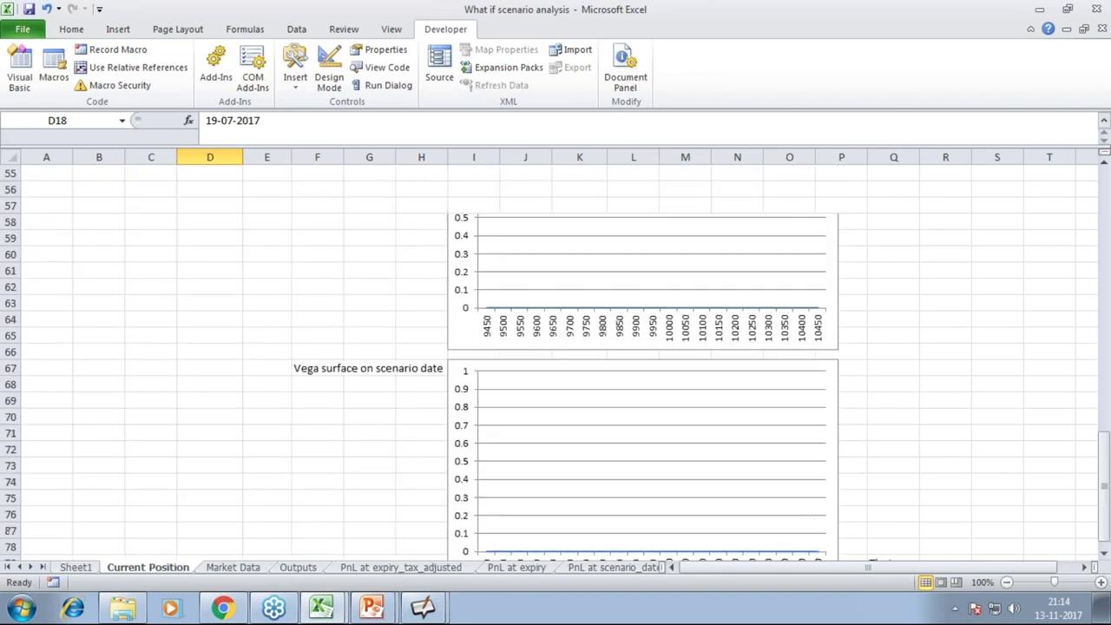
Step: Open the Gamma_surface sheet and go to the start of its call grid
{"action": "left_click", "coordinate": [31, 566]}
{"action": "left_click", "coordinate": [31, 567]}
{"action": "left_click", "coordinate": [30, 567]}
{"action": "left_click", "coordinate": [30, 567]}
{"action": "left_click", "coordinate": [31, 566]}
{"action": "left_click", "coordinate": [30, 567]}
{"action": "left_click", "coordinate": [30, 567]}
{"action": "left_click", "coordinate": [393, 572]}
{"action": "scroll", "coordinate": [578, 355], "scroll_direction": "up", "scroll_amount": 4}
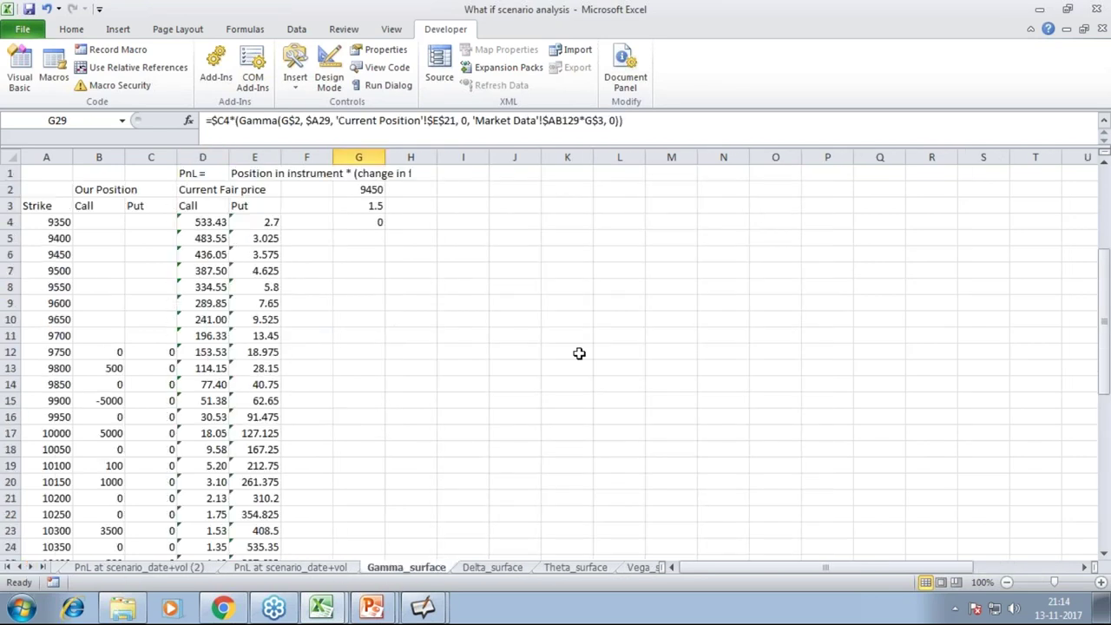
Step: Fill the call gamma formula in G4 down to row 27 and across to column AA
{"action": "left_click", "coordinate": [376, 219]}
{"action": "scroll", "coordinate": [469, 333], "scroll_direction": "down", "scroll_amount": 4}
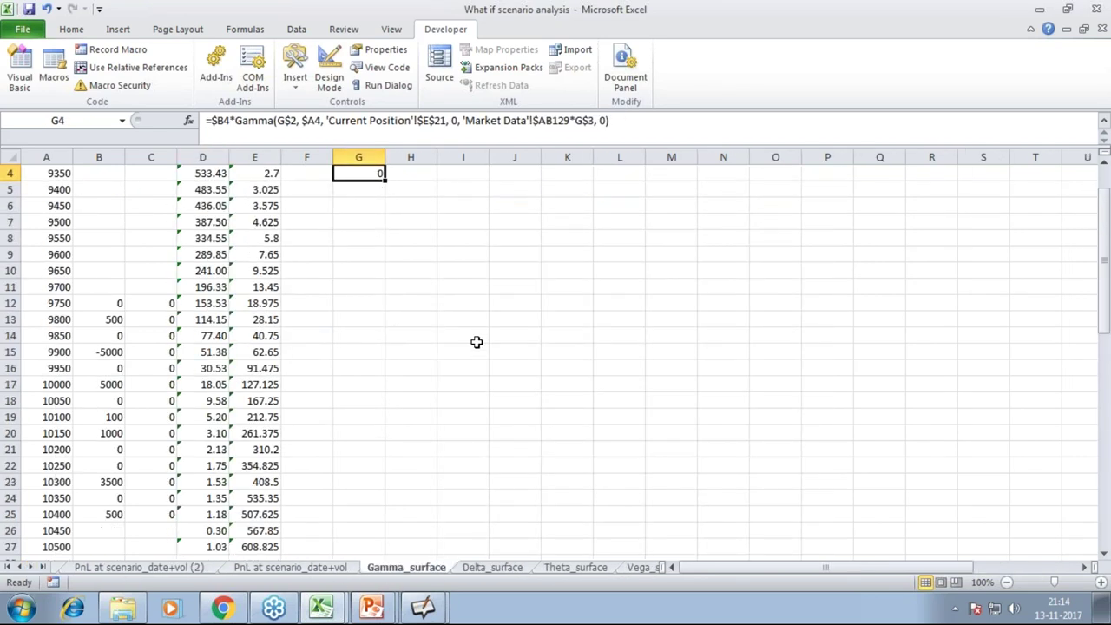
{"action": "left_click_drag", "start_coordinate": [380, 402], "coordinate": [473, 404]}
{"action": "mouse_move", "coordinate": [373, 402]}
{"action": "left_mouse_down"}
{"action": "mouse_move", "coordinate": [1076, 405]}
{"action": "mouse_move", "coordinate": [374, 402]}
{"action": "left_mouse_up"}
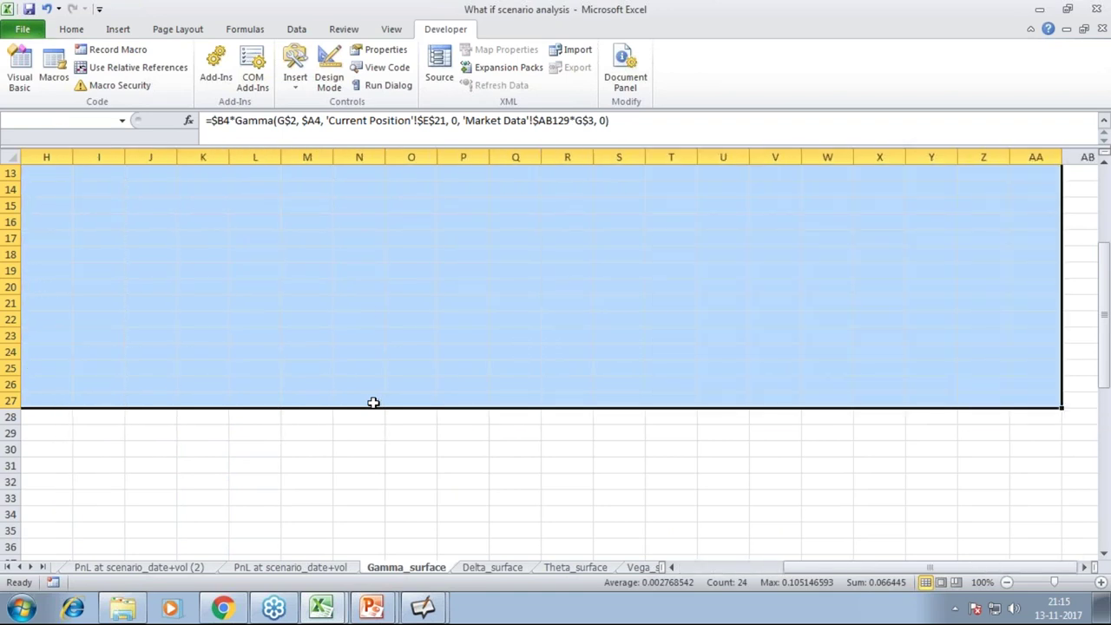
{"action": "key", "text": "ctrl+r"}
{"action": "key", "text": "Up"}
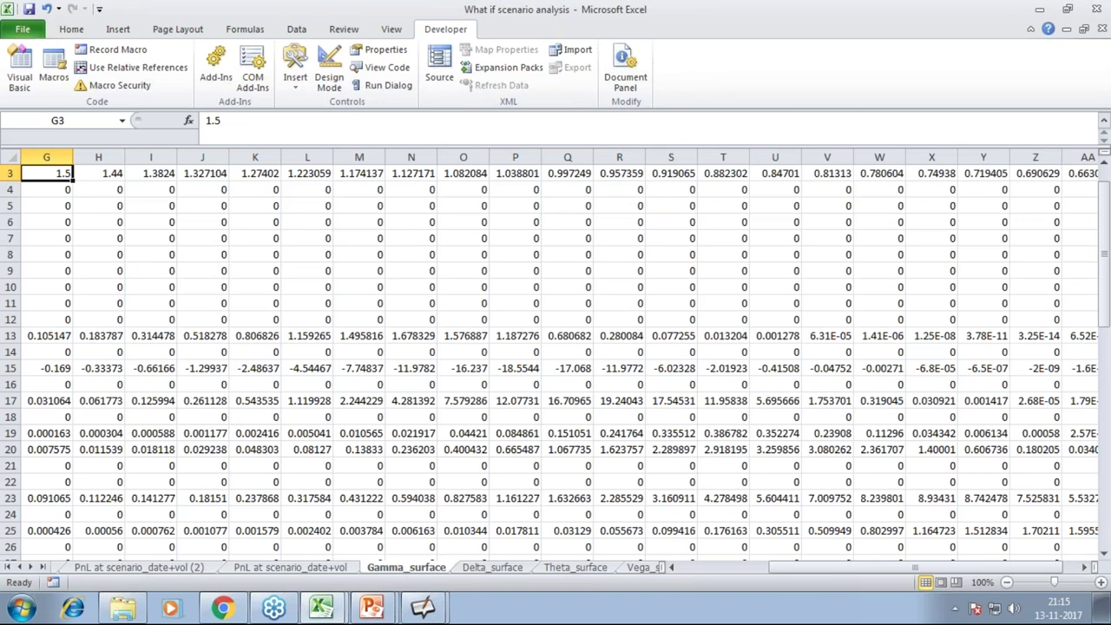
Step: Examine the gamma formula in G4 along with the call position column and the underlying price header in G2
{"action": "key", "text": "Down"}
{"action": "key", "text": "Left"}
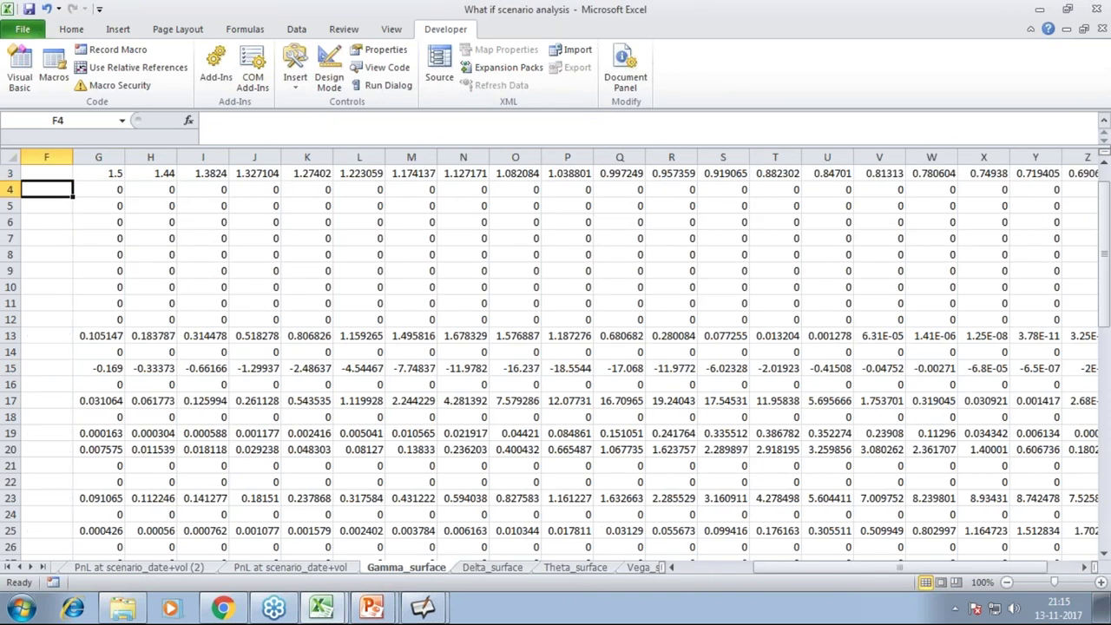
{"action": "key", "text": "Right"}
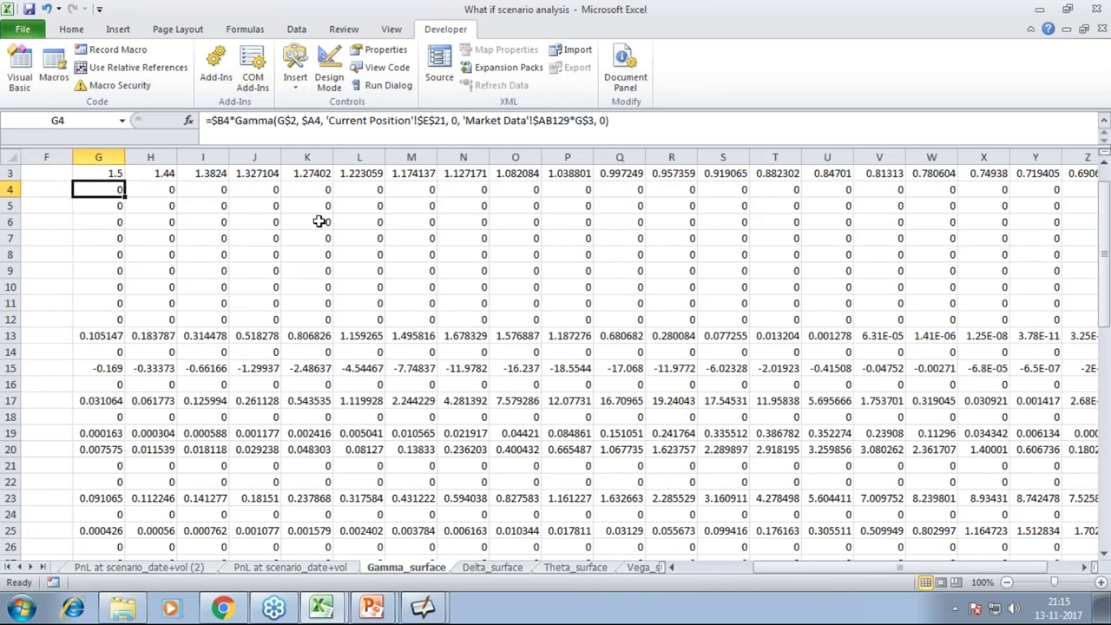
{"action": "key", "text": "Left"}
{"action": "key", "text": "Left"}
{"action": "key", "text": "Left"}
{"action": "key", "text": "Left"}
{"action": "key", "text": "Left"}
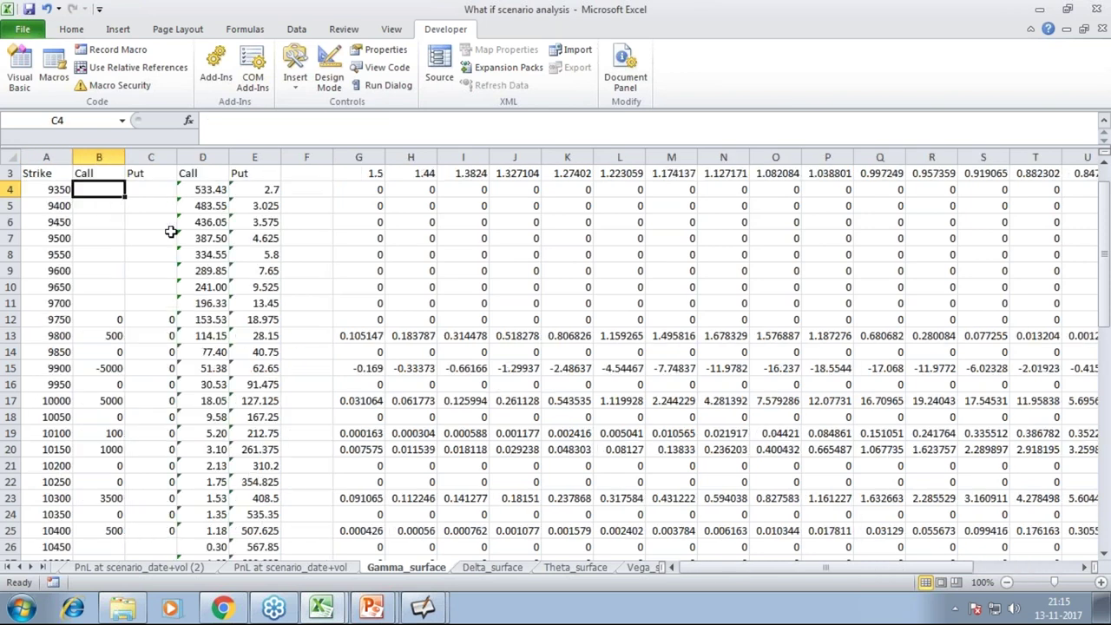
{"action": "key", "text": "Right"}
{"action": "key", "text": "Right"}
{"action": "key", "text": "Right"}
{"action": "key", "text": "Right"}
{"action": "scroll", "coordinate": [171, 232], "scroll_direction": "up", "scroll_amount": 1}
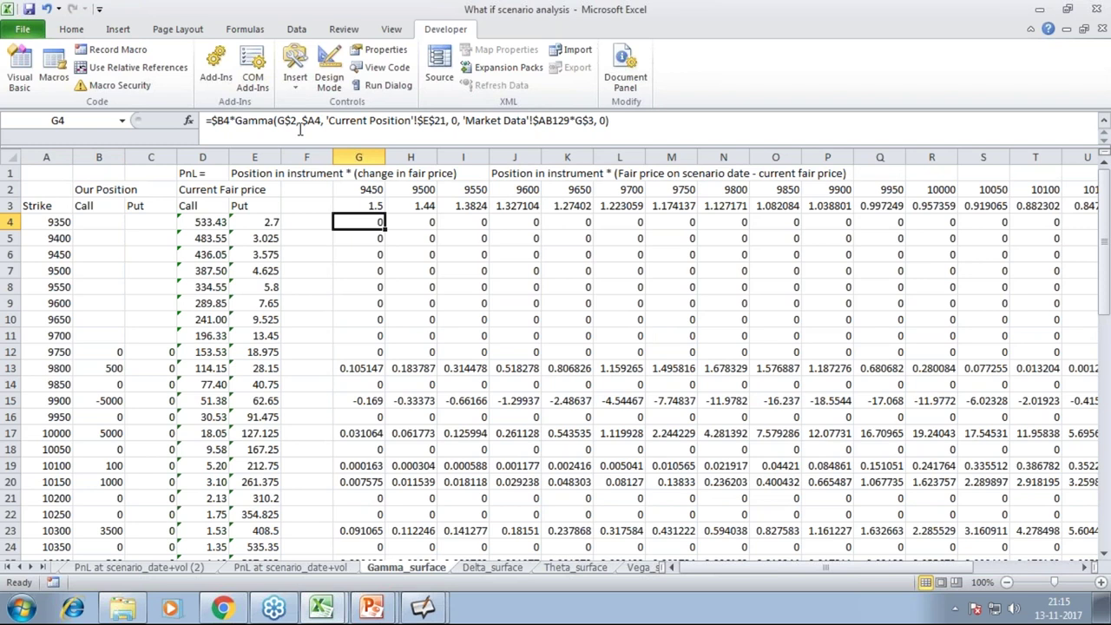
{"action": "left_click", "coordinate": [371, 189]}
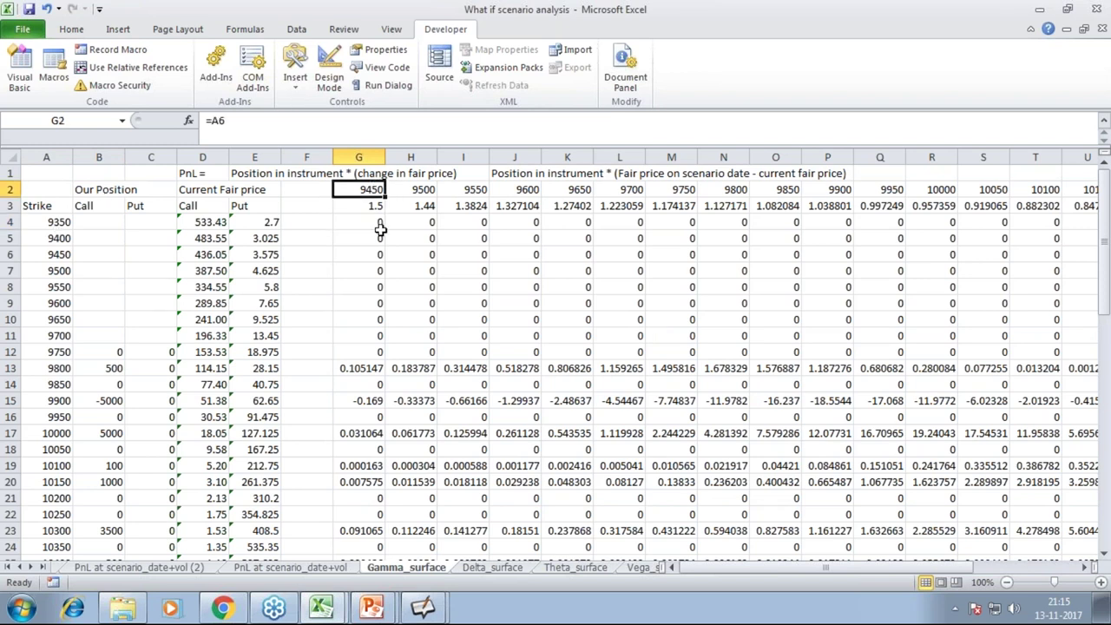
{"action": "left_click", "coordinate": [379, 223]}
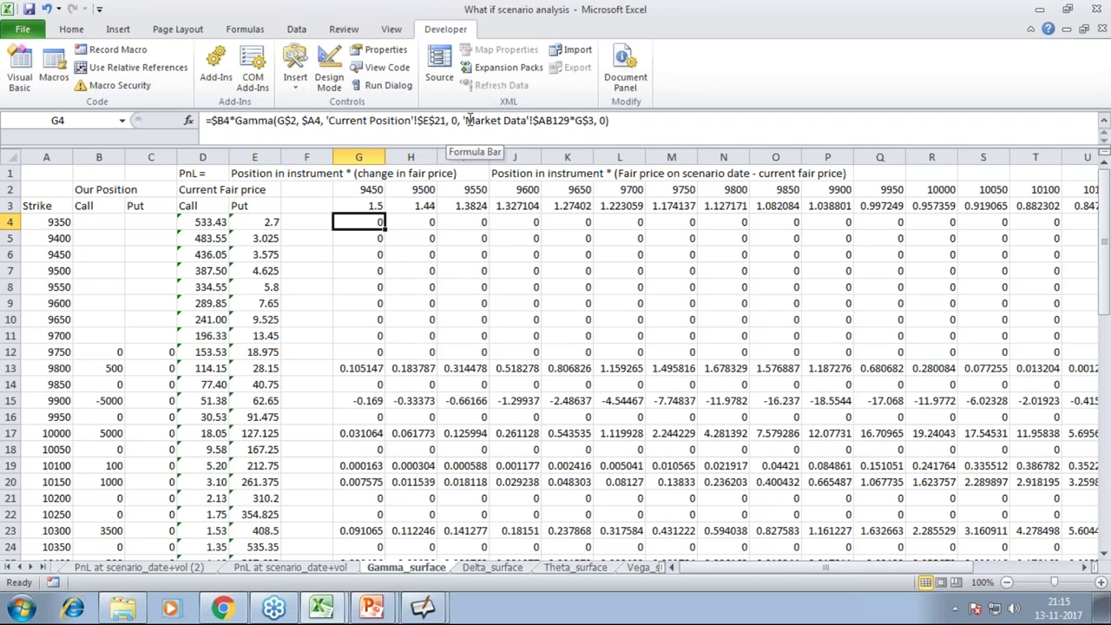
Step: Look at the Market Data sheet referenced by the G4 formula and return to the Gamma_surface sheet
{"action": "left_click", "coordinate": [8, 567]}
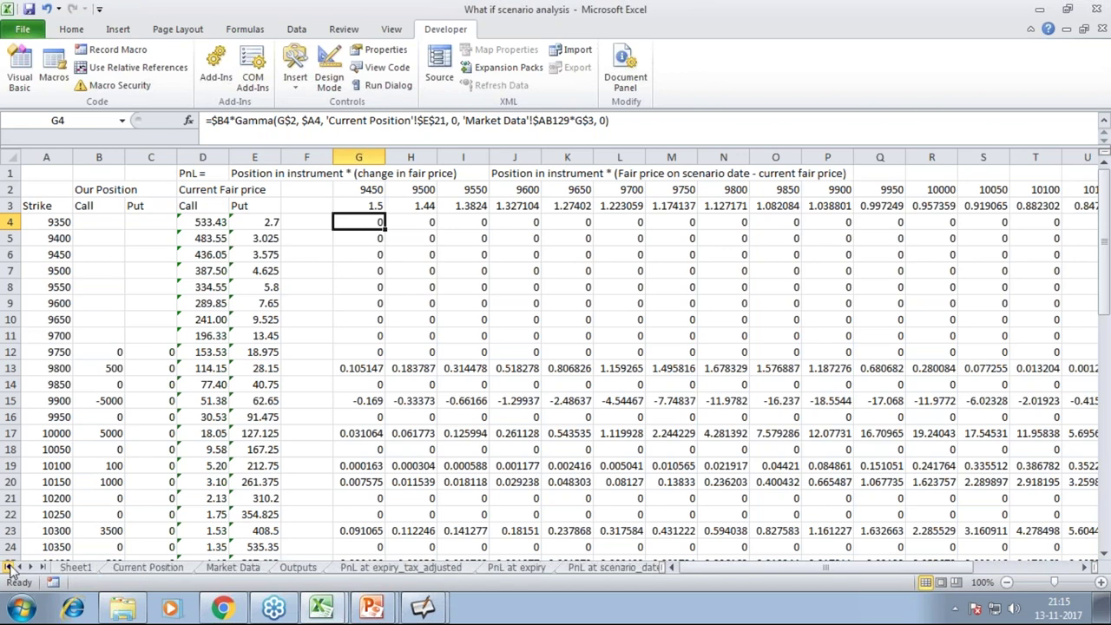
{"action": "left_click", "coordinate": [233, 572]}
{"action": "left_click", "coordinate": [32, 567]}
{"action": "left_click", "coordinate": [32, 567]}
{"action": "left_click", "coordinate": [32, 567]}
{"action": "left_click", "coordinate": [32, 567]}
{"action": "left_click", "coordinate": [32, 567]}
{"action": "left_click", "coordinate": [32, 567]}
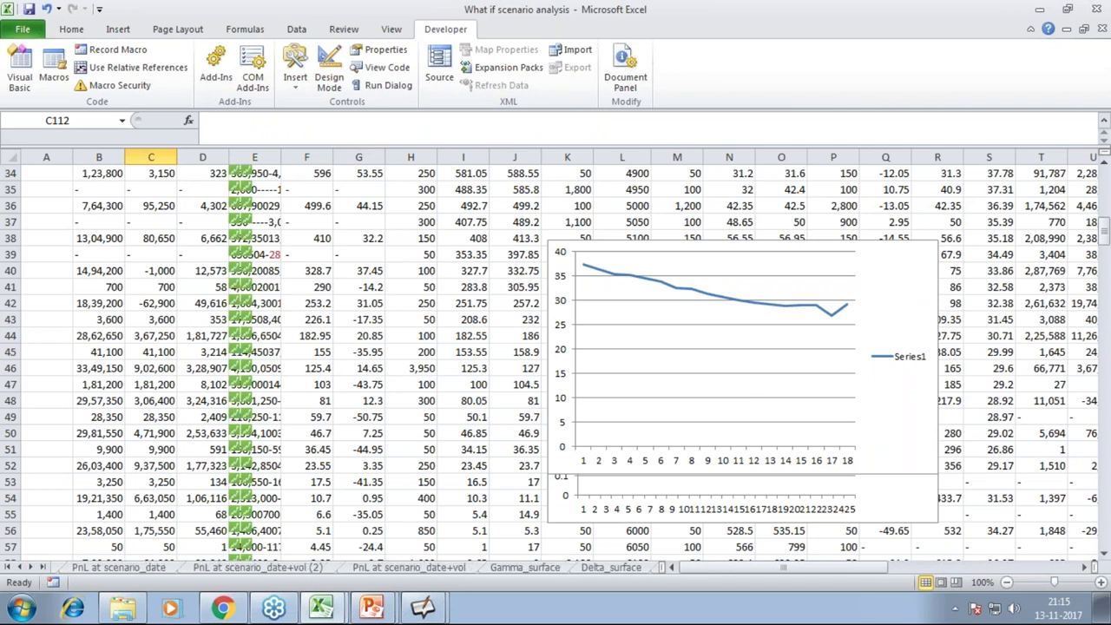
{"action": "left_click", "coordinate": [525, 567]}
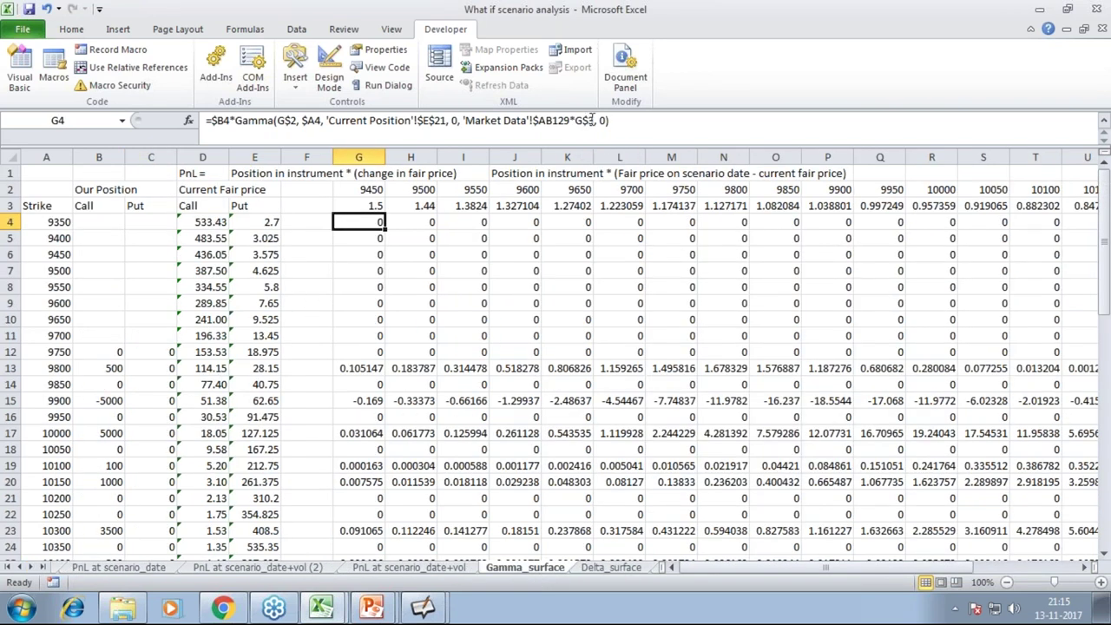
Step: Trace the volatility multipliers in row 3 across the price columns and return to the gamma formula in G4
{"action": "left_click", "coordinate": [371, 205]}
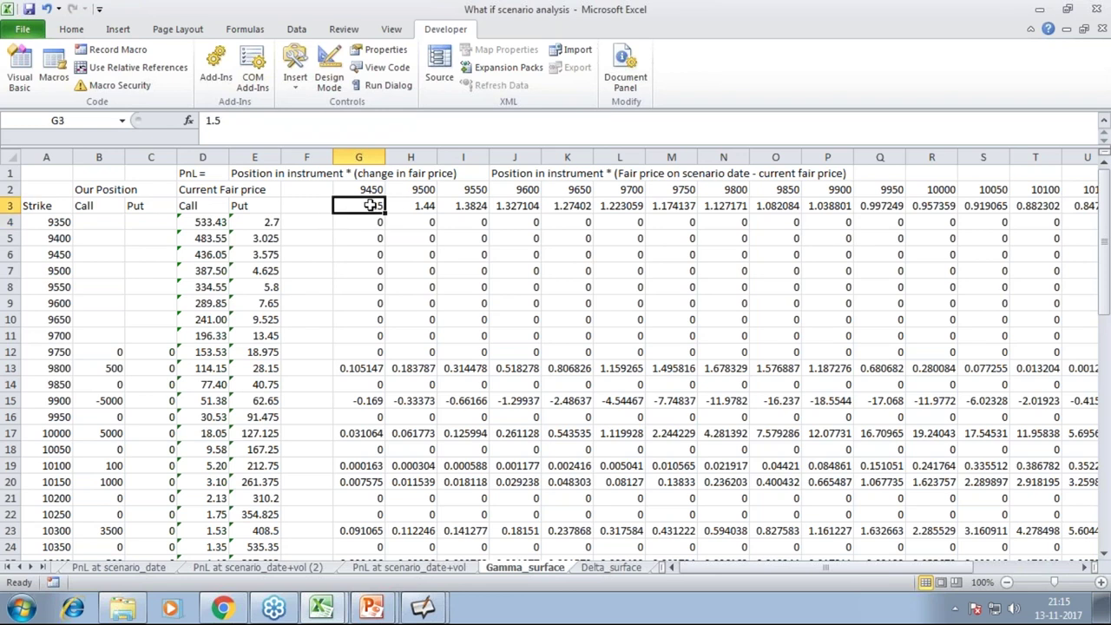
{"action": "mouse_move", "coordinate": [371, 205]}
{"action": "left_mouse_down"}
{"action": "mouse_move", "coordinate": [685, 206]}
{"action": "mouse_move", "coordinate": [842, 191]}
{"action": "mouse_move", "coordinate": [946, 206]}
{"action": "mouse_move", "coordinate": [348, 208]}
{"action": "mouse_move", "coordinate": [399, 209]}
{"action": "mouse_move", "coordinate": [379, 209]}
{"action": "left_mouse_up"}
{"action": "left_click", "coordinate": [1005, 206]}
{"action": "left_click", "coordinate": [1037, 209]}
{"action": "key", "text": "Right"}
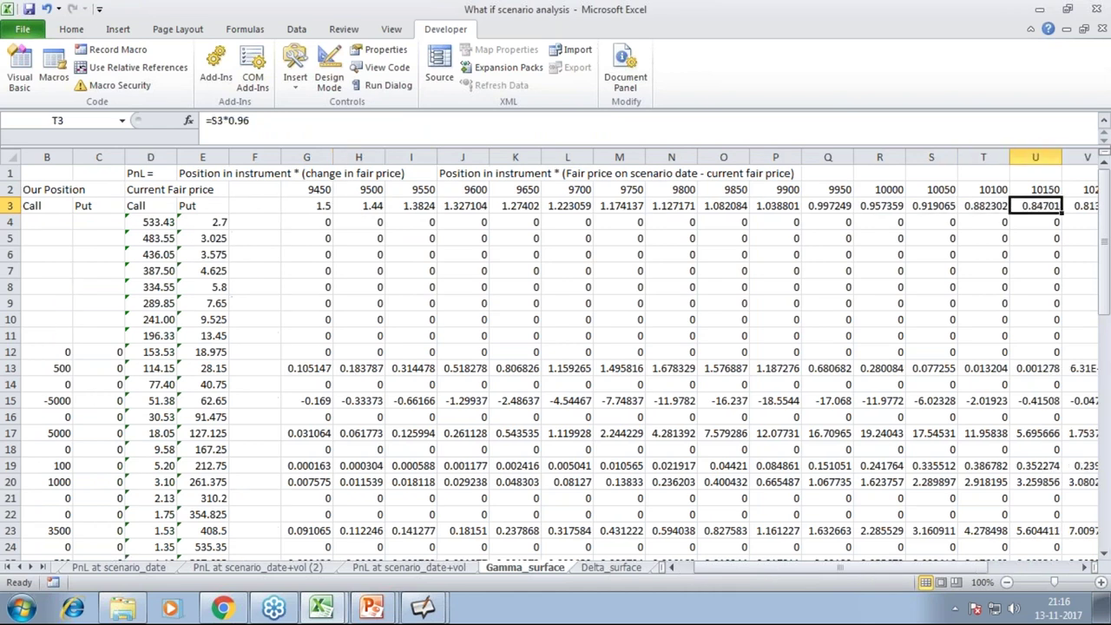
{"action": "key", "text": "Right"}
{"action": "key", "text": "Right"}
{"action": "key", "text": "Right"}
{"action": "key", "text": "Right"}
{"action": "key", "text": "Right"}
{"action": "key", "text": "Right"}
{"action": "key", "text": "Left"}
{"action": "key", "text": "Left"}
{"action": "key", "text": "Left"}
{"action": "key", "text": "Left"}
{"action": "key", "text": "Left"}
{"action": "key", "text": "Left"}
{"action": "key", "text": "Left"}
{"action": "key", "text": "Left"}
{"action": "key", "text": "Left"}
{"action": "key", "text": "Left"}
{"action": "key", "text": "Left"}
{"action": "key", "text": "Left"}
{"action": "key", "text": "Left"}
{"action": "key", "text": "Left"}
{"action": "key", "text": "Left"}
{"action": "key", "text": "Left"}
{"action": "key", "text": "Left"}
{"action": "key", "text": "Right"}
{"action": "key", "text": "Right"}
{"action": "key", "text": "Right"}
{"action": "key", "text": "Down"}
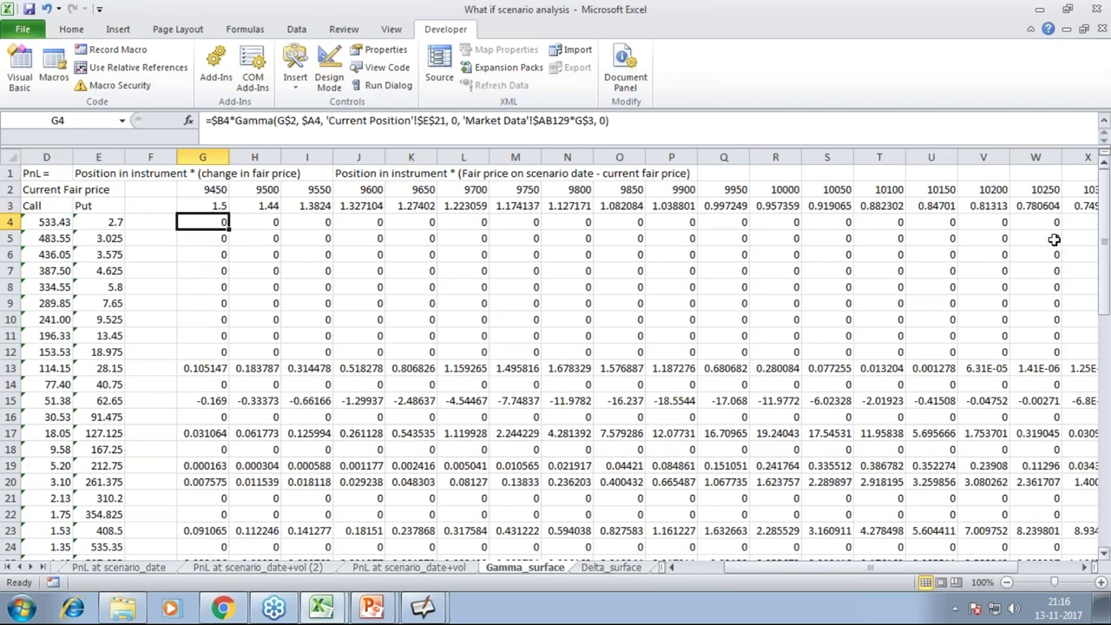
Step: Check the volatility and dividend arguments of the G4 formula against the Gamma function in the Visual Basic editor, and return to the workbook
{"action": "left_click_drag", "start_coordinate": [464, 121], "coordinate": [575, 120]}
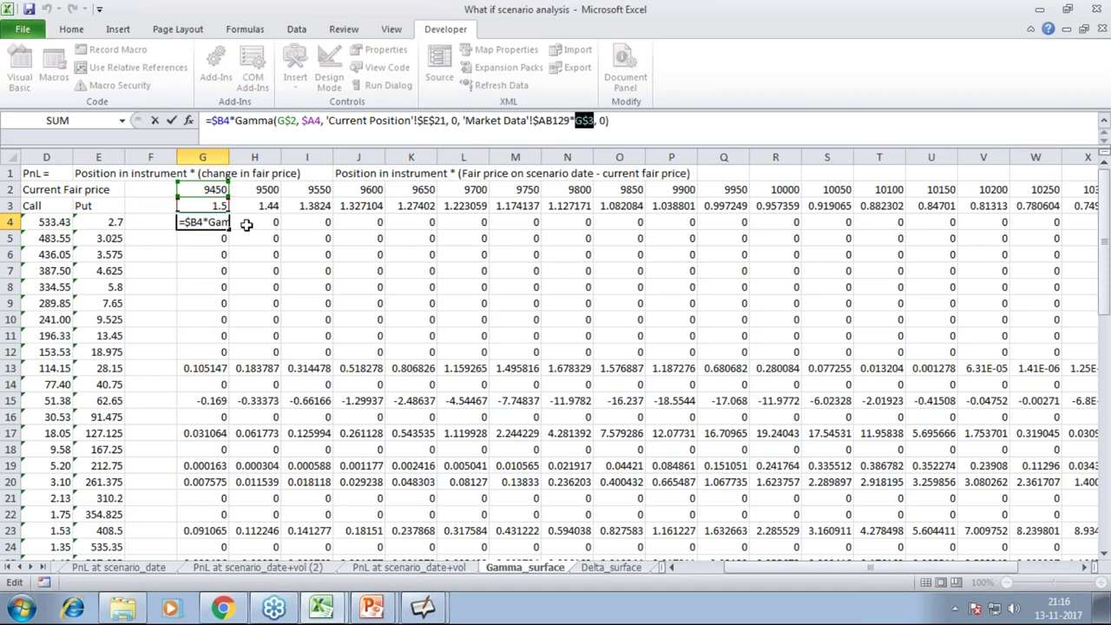
{"action": "left_click_drag", "start_coordinate": [463, 120], "coordinate": [596, 120]}
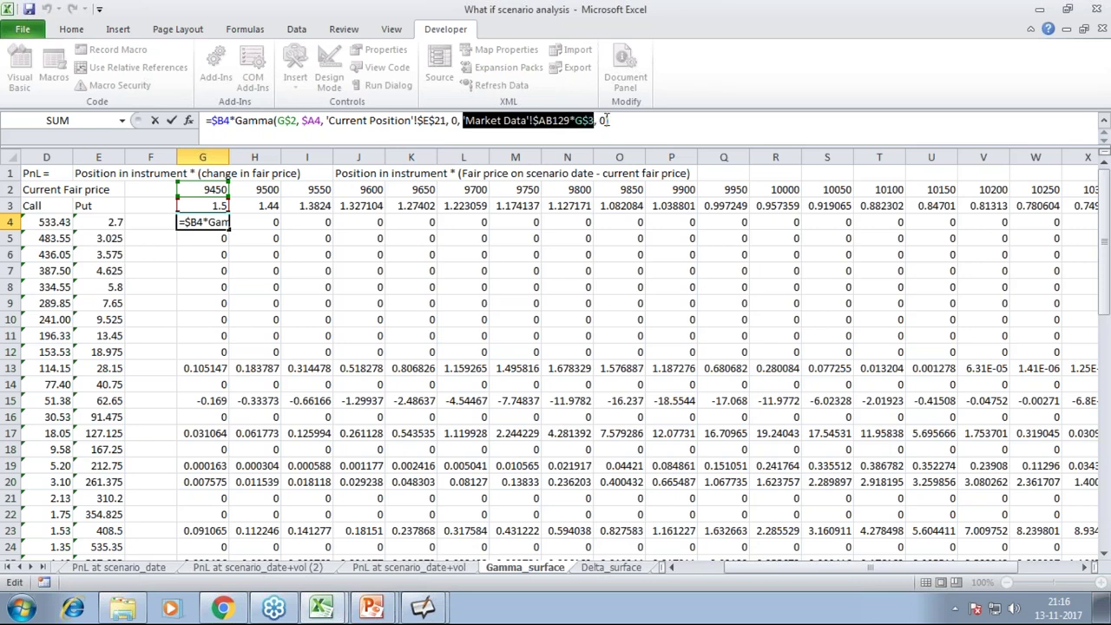
{"action": "double_click", "coordinate": [603, 120]}
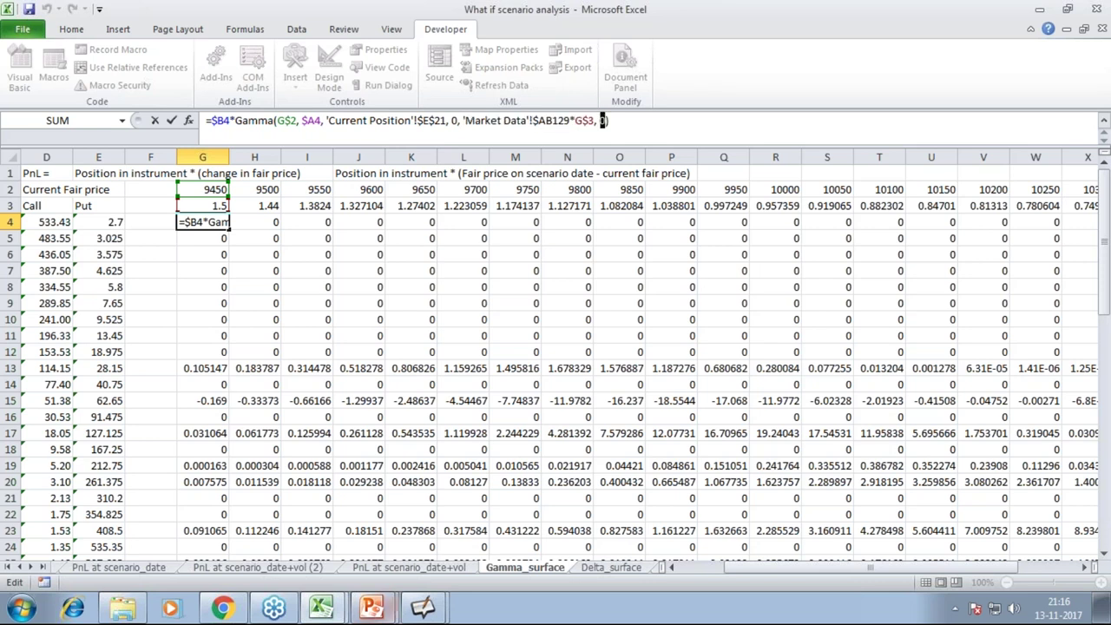
{"action": "left_click", "coordinate": [321, 607]}
{"action": "left_click", "coordinate": [345, 571]}
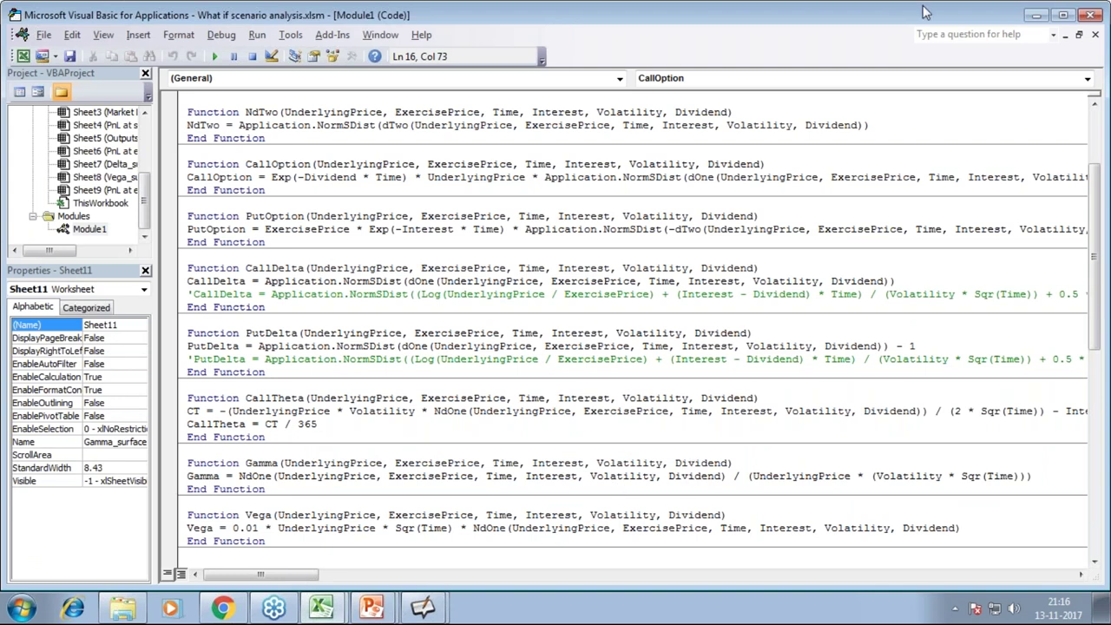
{"action": "mouse_move", "coordinate": [322, 604]}
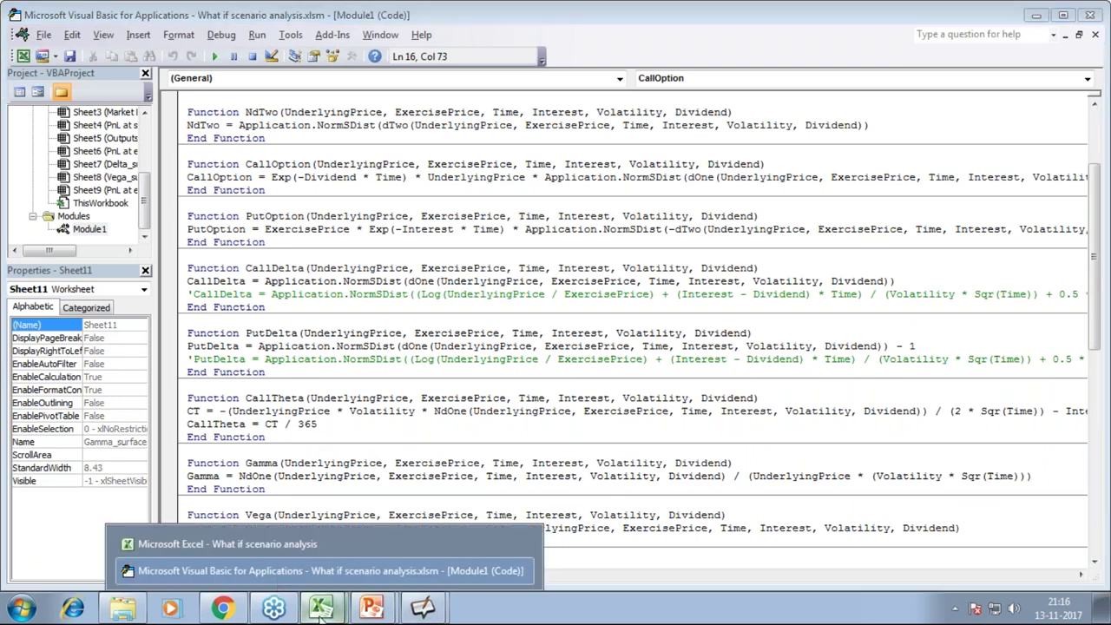
{"action": "left_click", "coordinate": [253, 543]}
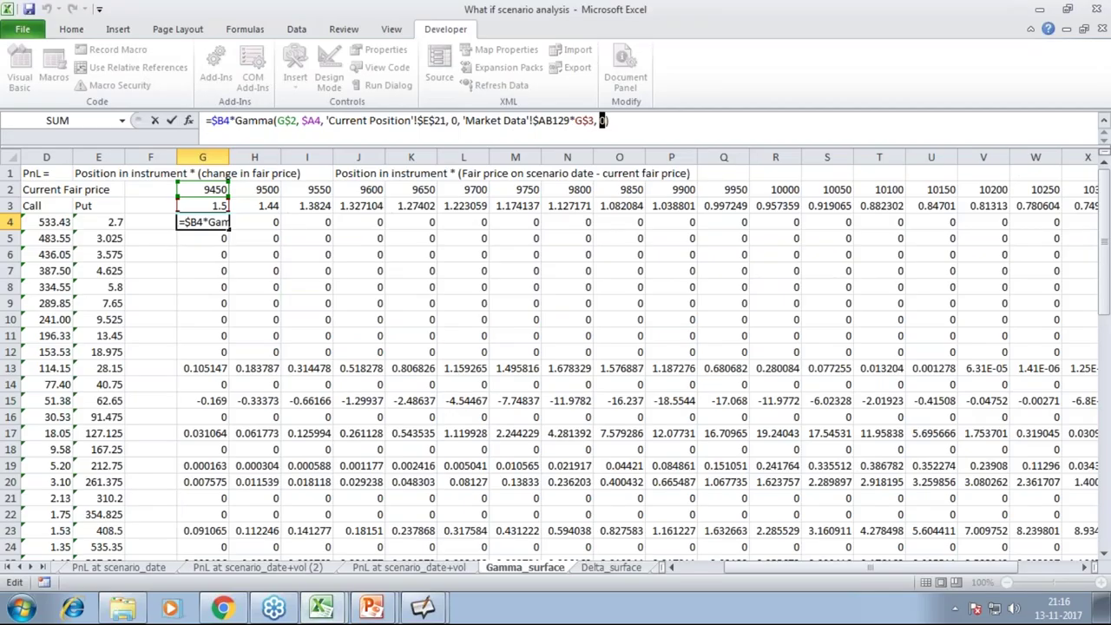
Step: Examine the Gamma term in G4 with its underlying price and volatility arguments, keeping the formula as it is
{"action": "left_click_drag", "start_coordinate": [235, 121], "coordinate": [642, 122]}
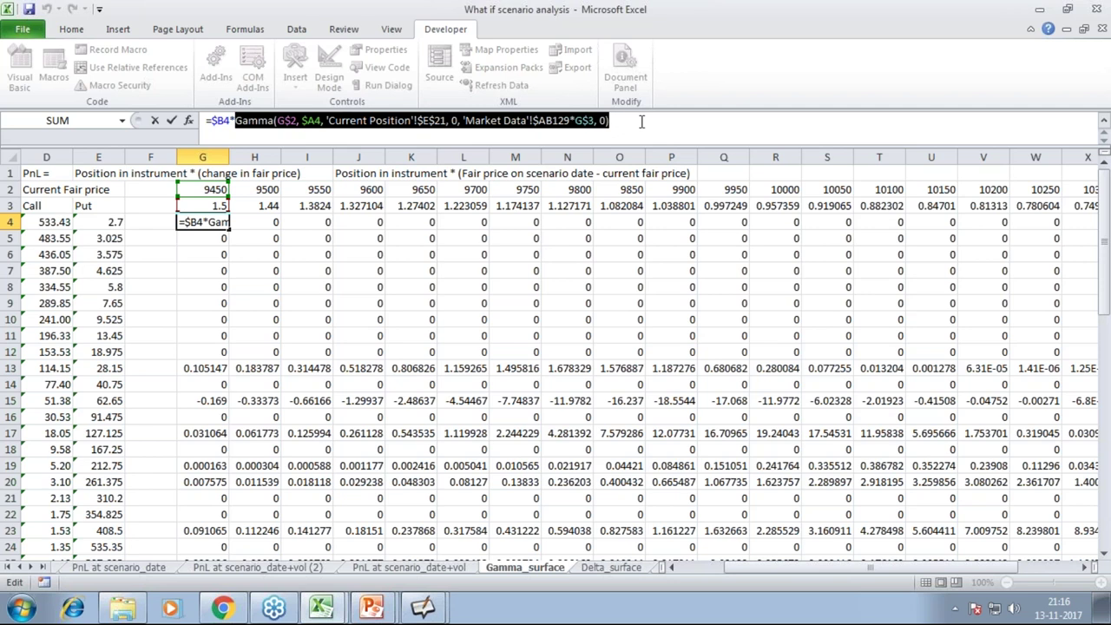
{"action": "left_click", "coordinate": [356, 120]}
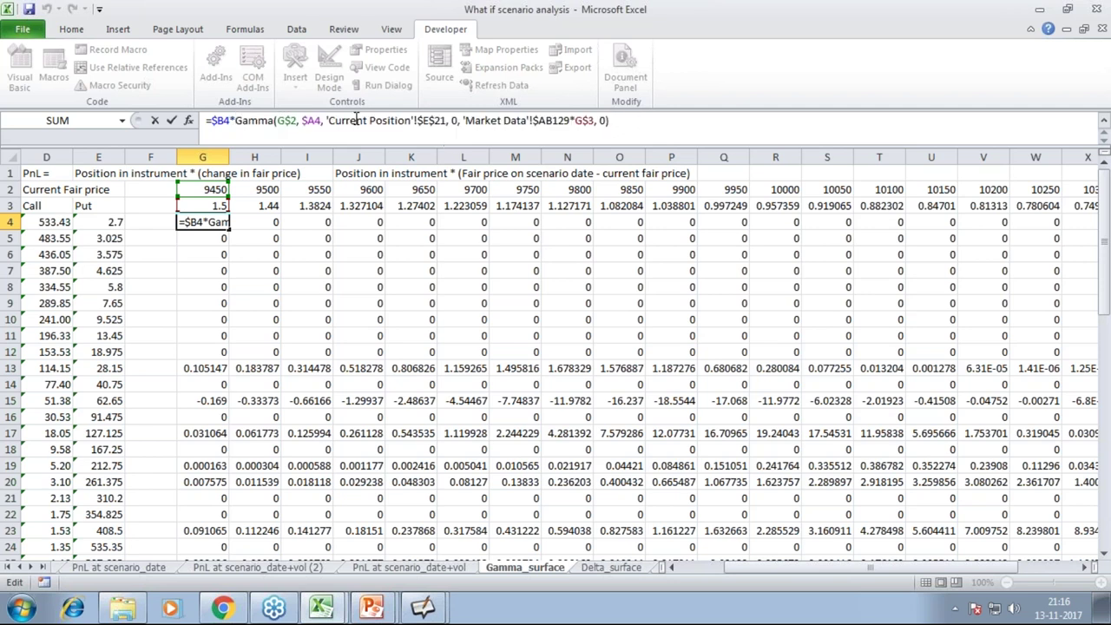
{"action": "left_click_drag", "start_coordinate": [297, 121], "coordinate": [285, 122]}
{"action": "left_click_drag", "start_coordinate": [464, 121], "coordinate": [597, 122]}
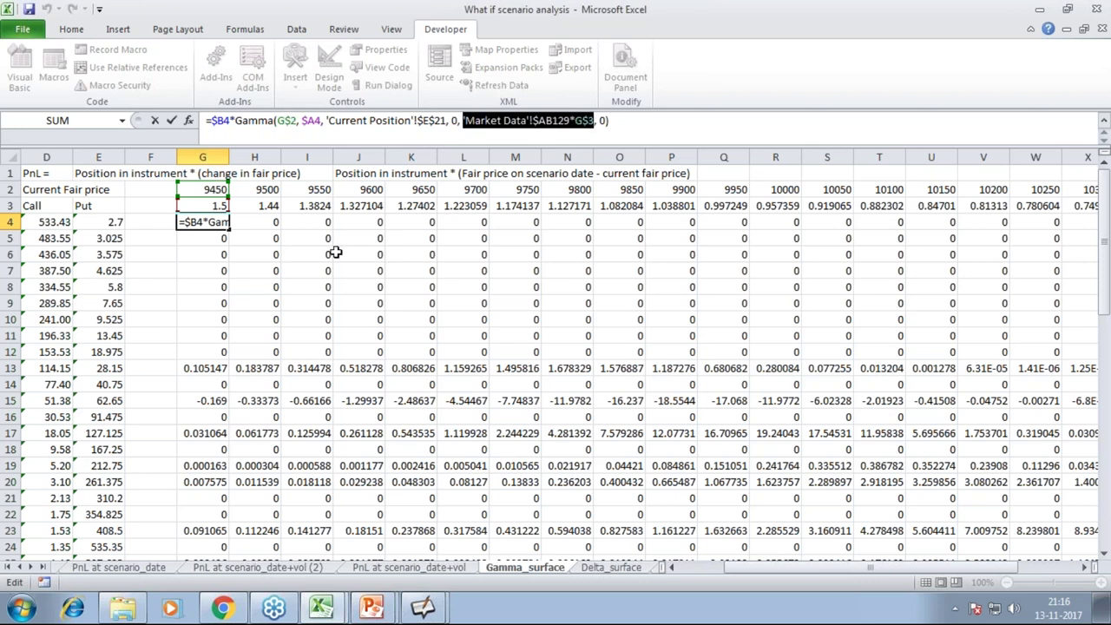
{"action": "key", "text": "ctrl+Return"}
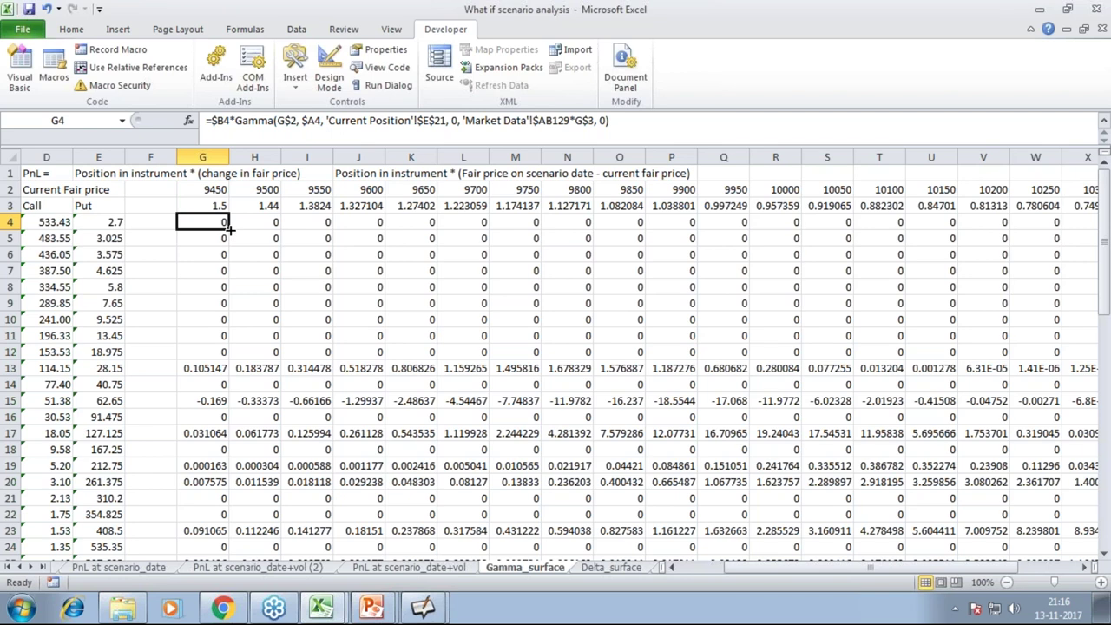
Step: Review the gamma formulas in column G, the Gamma term in G4, and the row 4 cells back to the current fair prices
{"action": "left_click_drag", "start_coordinate": [231, 229], "coordinate": [230, 229]}
{"action": "scroll", "coordinate": [224, 382], "scroll_direction": "down", "scroll_amount": 3}
{"action": "scroll", "coordinate": [223, 347], "scroll_direction": "up", "scroll_amount": 3}
{"action": "left_click", "coordinate": [224, 303]}
{"action": "left_click", "coordinate": [221, 221]}
{"action": "left_click", "coordinate": [236, 120]}
{"action": "left_click_drag", "start_coordinate": [237, 121], "coordinate": [610, 121]}
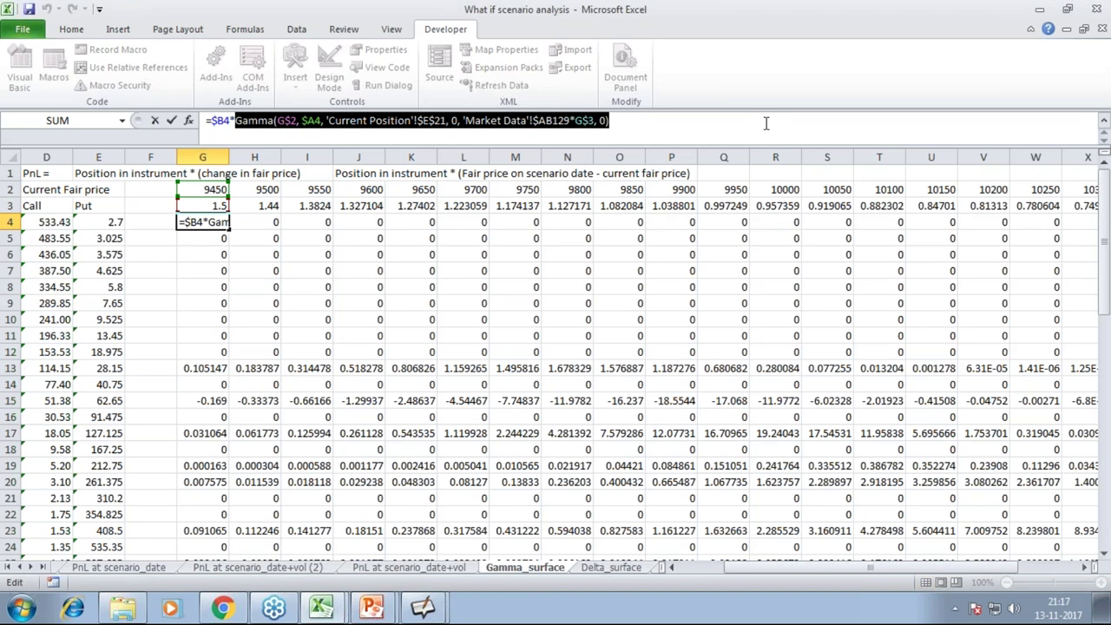
{"action": "key", "text": "Escape"}
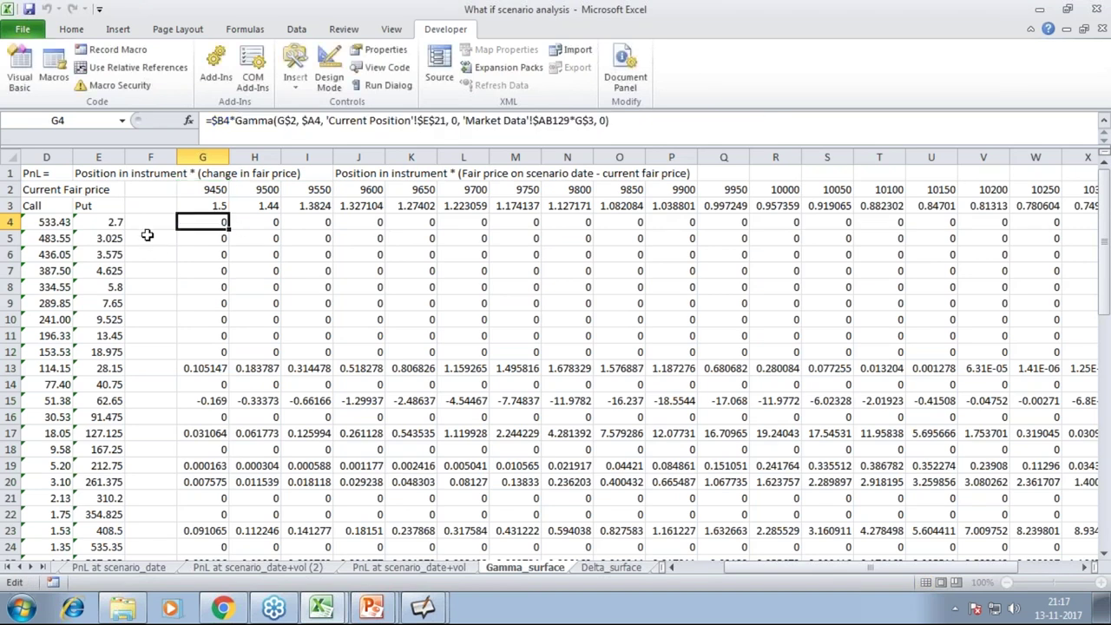
{"action": "left_click", "coordinate": [152, 222]}
{"action": "key", "text": "Left"}
{"action": "key", "text": "Left"}
{"action": "key", "text": "Left"}
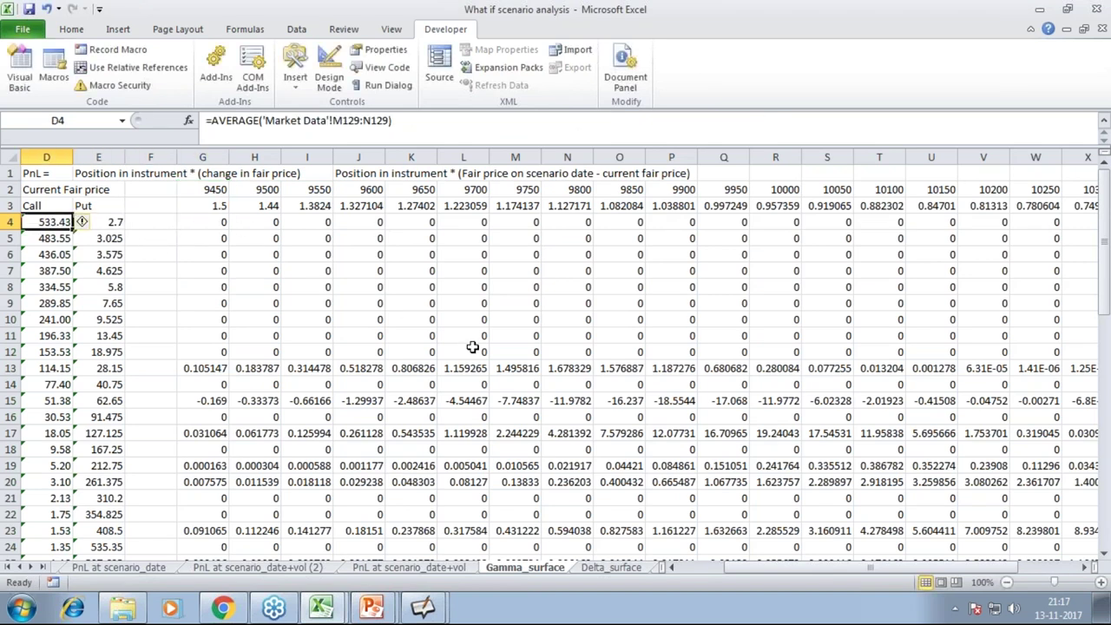
Step: Inspect the position-weighted gamma formulas in G13 and G15 for the 9800 and 9900 strikes against their call positions
{"action": "key", "text": "Down"}
{"action": "key", "text": "Down"}
{"action": "key", "text": "Left"}
{"action": "key", "text": "Down"}
{"action": "key", "text": "Down"}
{"action": "key", "text": "Down"}
{"action": "key", "text": "Down"}
{"action": "key", "text": "Down"}
{"action": "key", "text": "Down"}
{"action": "key", "text": "Down"}
{"action": "key", "text": "Right"}
{"action": "key", "text": "Right"}
{"action": "key", "text": "Right"}
{"action": "key", "text": "Right"}
{"action": "key", "text": "Right"}
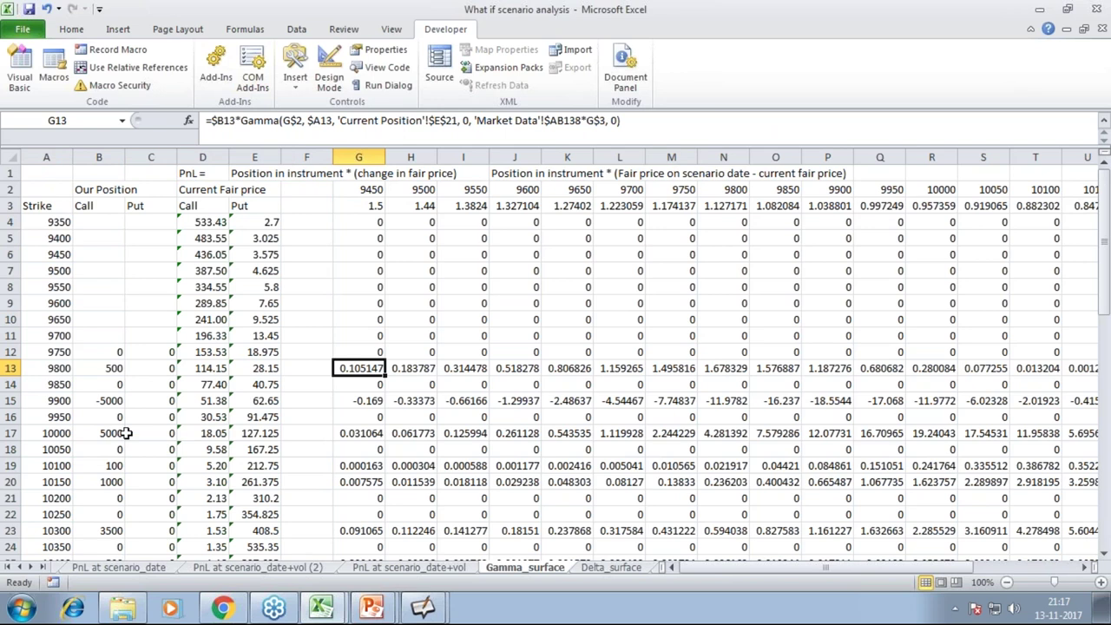
{"action": "left_click", "coordinate": [115, 399]}
{"action": "left_click", "coordinate": [360, 400]}
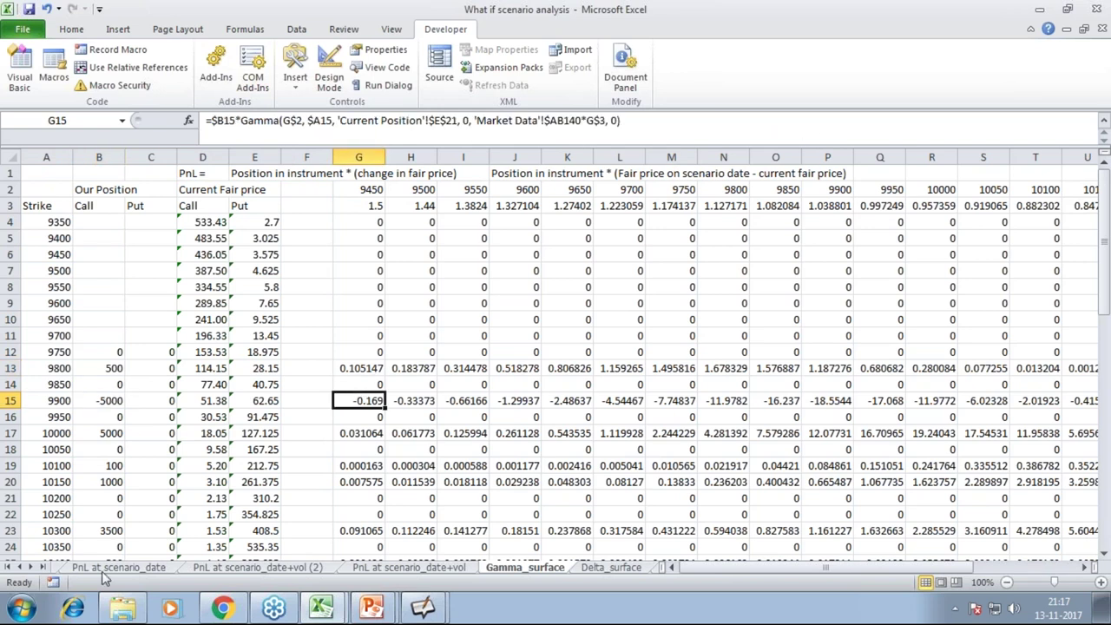
Step: Open the Current Position sheet and view its Gamma chart
{"action": "left_click", "coordinate": [9, 567]}
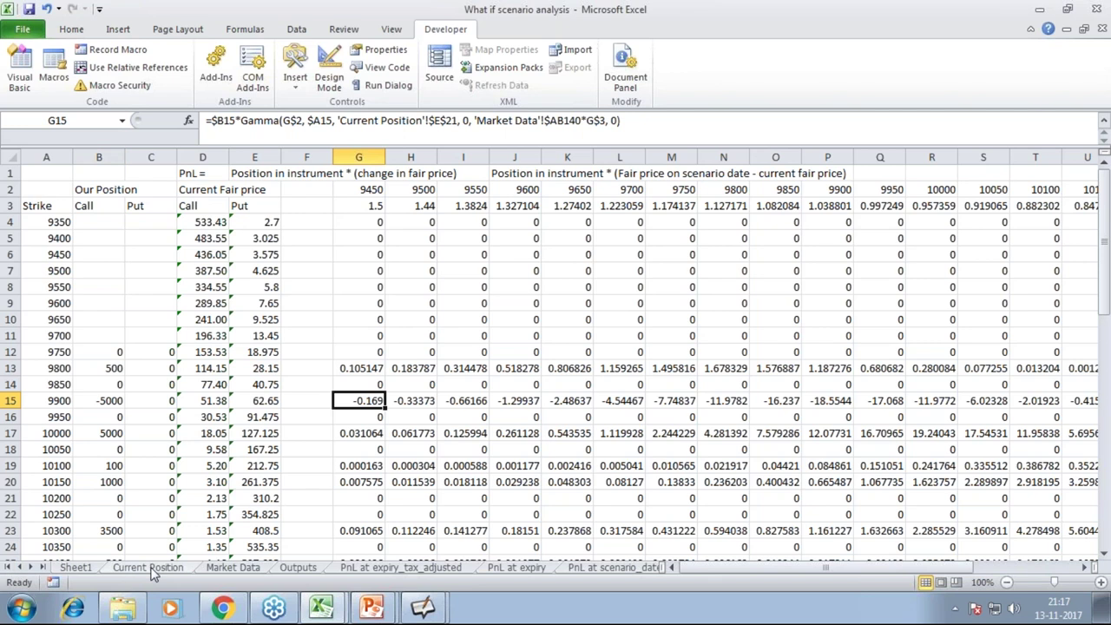
{"action": "left_click", "coordinate": [142, 570]}
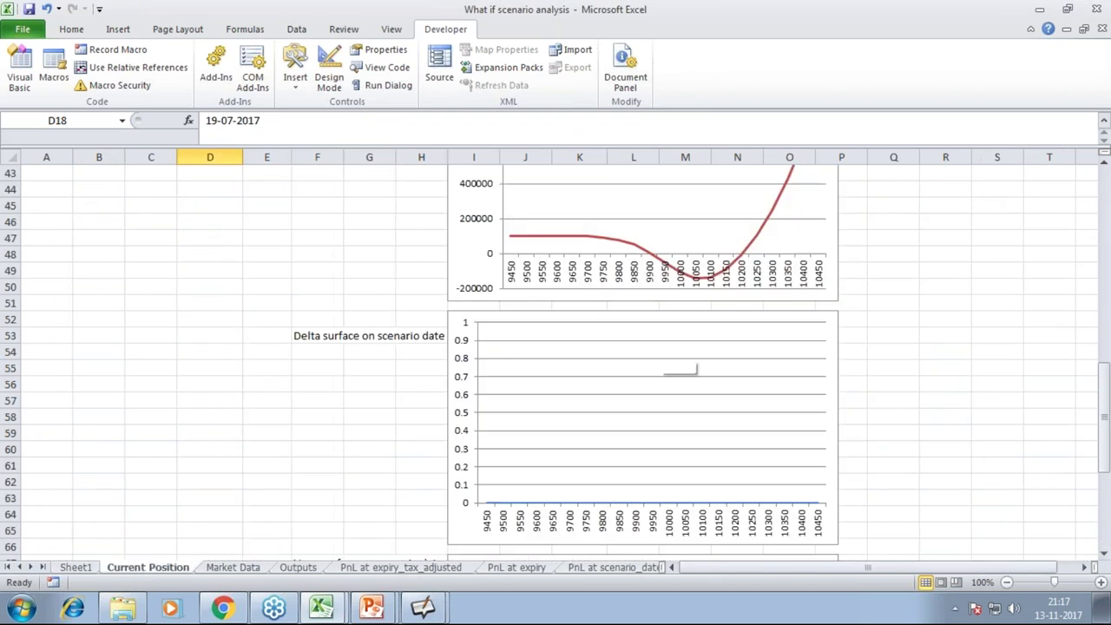
{"action": "scroll", "coordinate": [608, 365], "scroll_direction": "down", "scroll_amount": 11}
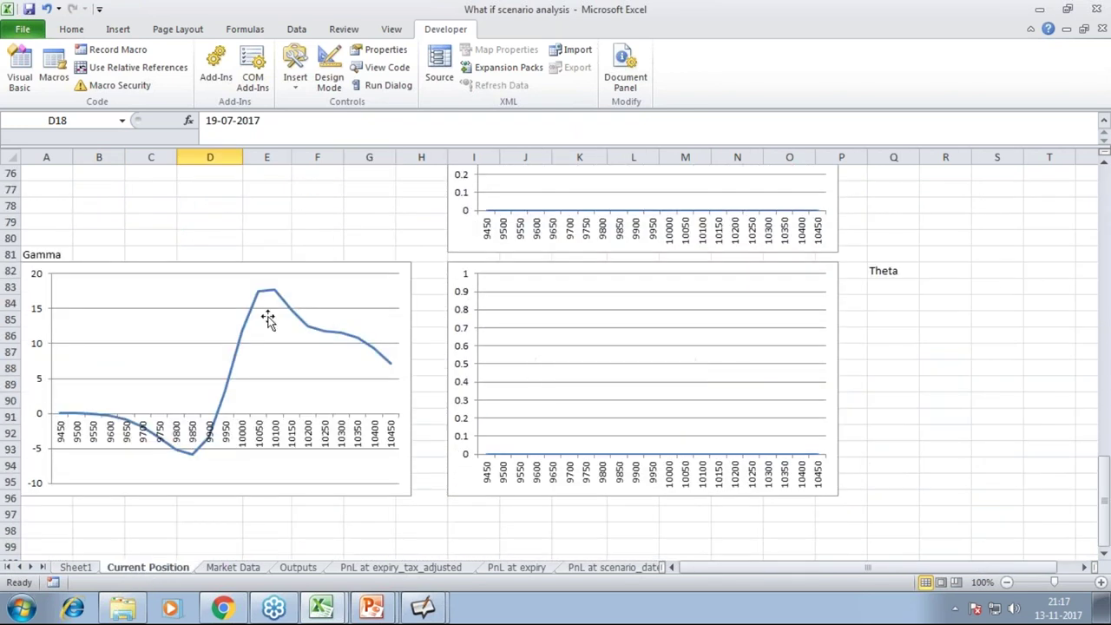
Step: Fill the CallDelta formula from G4 of Delta_surface down to row 27 and across to column AA
{"action": "left_click", "coordinate": [31, 567]}
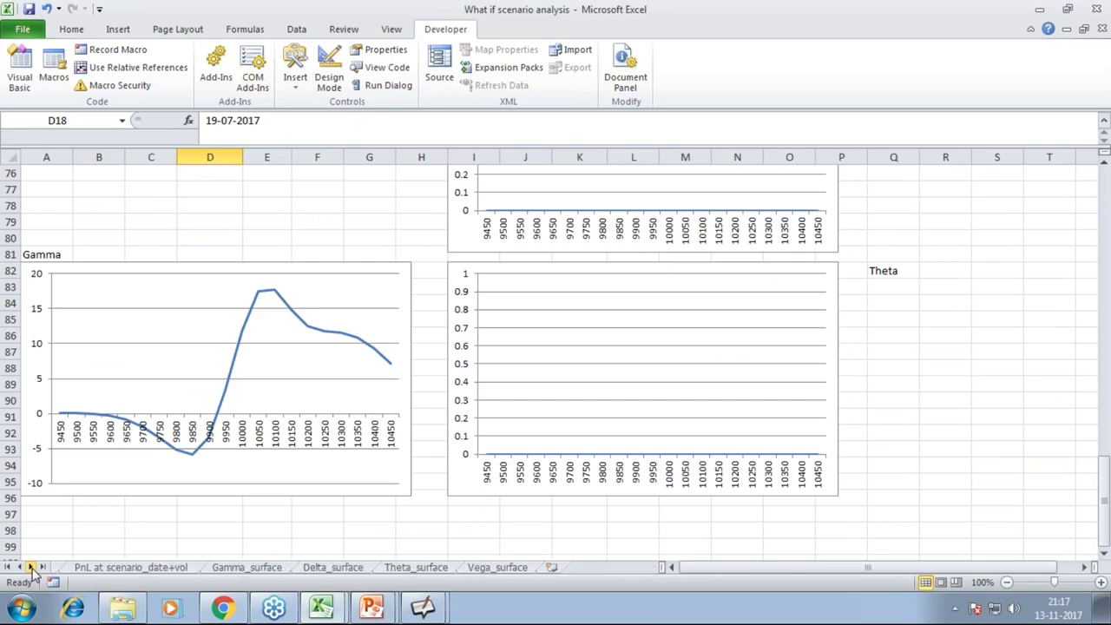
{"action": "left_click", "coordinate": [326, 571]}
{"action": "scroll", "coordinate": [363, 225], "scroll_direction": "up", "scroll_amount": 4}
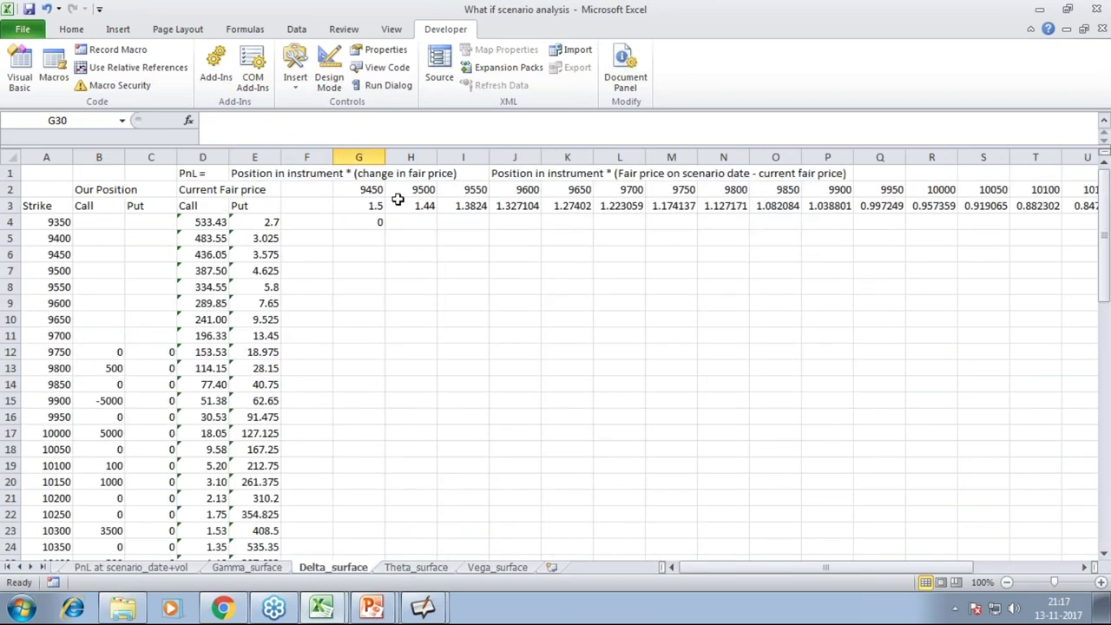
{"action": "left_click", "coordinate": [363, 226]}
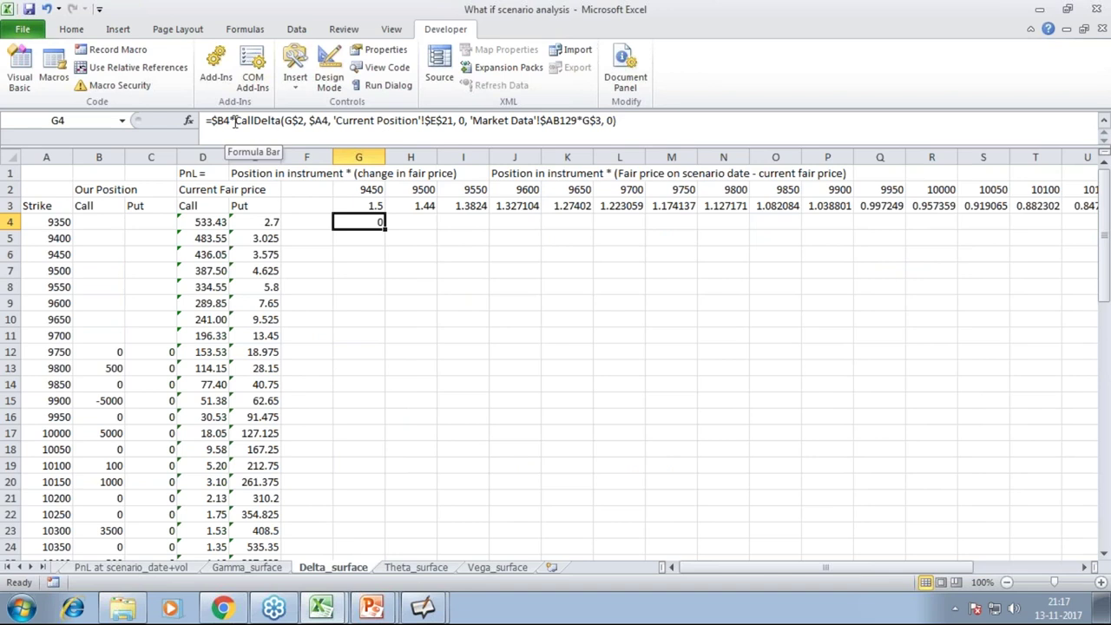
{"action": "scroll", "coordinate": [369, 272], "scroll_direction": "down", "scroll_amount": 2}
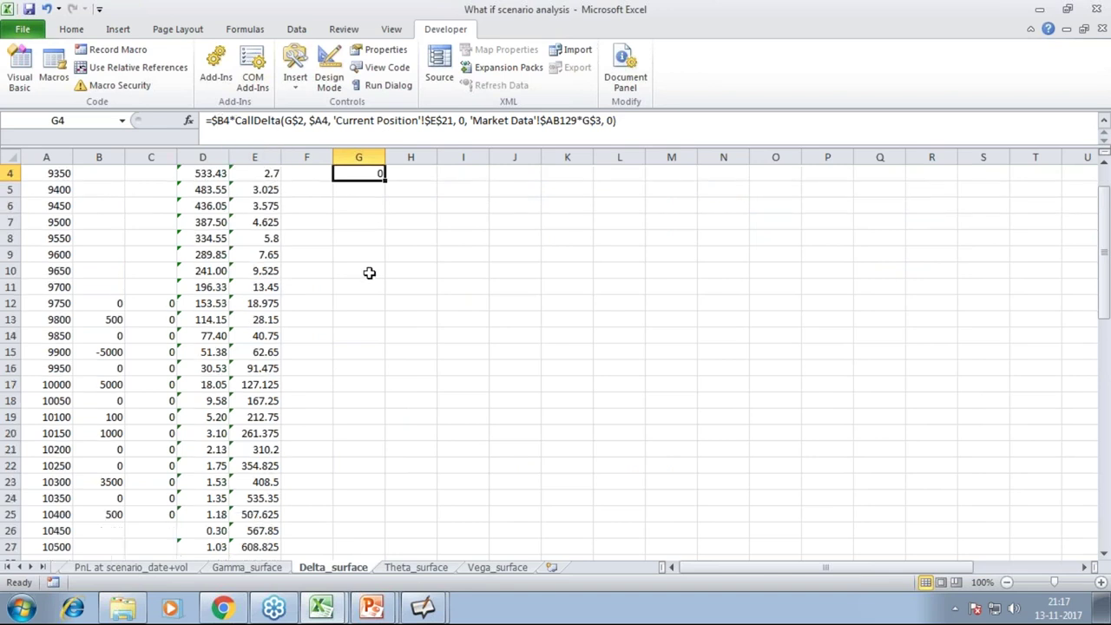
{"action": "scroll", "coordinate": [369, 273], "scroll_direction": "down", "scroll_amount": 1}
{"action": "left_click_drag", "start_coordinate": [371, 457], "coordinate": [404, 444]}
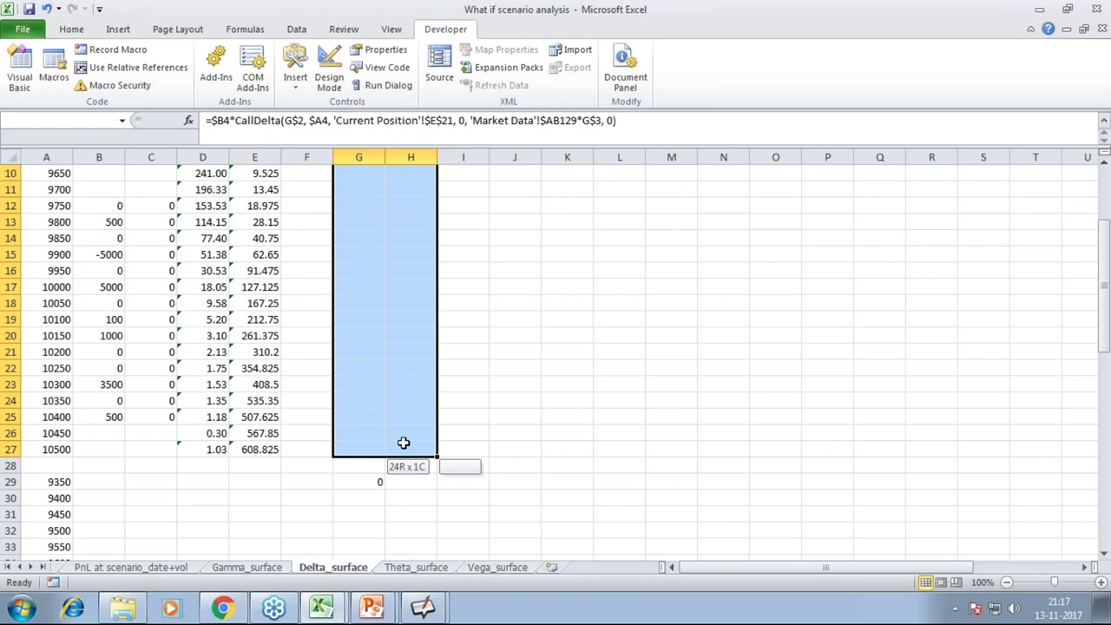
{"action": "key", "text": "shift+Right"}
{"action": "key", "text": "shift+Right"}
{"action": "key", "text": "shift+Right"}
{"action": "key", "text": "shift+Right"}
{"action": "key", "text": "shift+Right"}
{"action": "key", "text": "shift+Right"}
{"action": "key", "text": "shift+Right"}
{"action": "key", "text": "shift+Right"}
{"action": "key", "text": "shift+Right"}
{"action": "key", "text": "shift+Right"}
{"action": "key", "text": "shift+Right"}
{"action": "key", "text": "shift+Right"}
{"action": "key", "text": "shift+Right"}
{"action": "key", "text": "shift+Right"}
{"action": "key", "text": "shift+Right"}
{"action": "key", "text": "shift+Right"}
{"action": "key", "text": "shift+Right"}
{"action": "key", "text": "shift+Right"}
{"action": "key", "text": "shift+Right"}
{"action": "key", "text": "ctrl+r"}
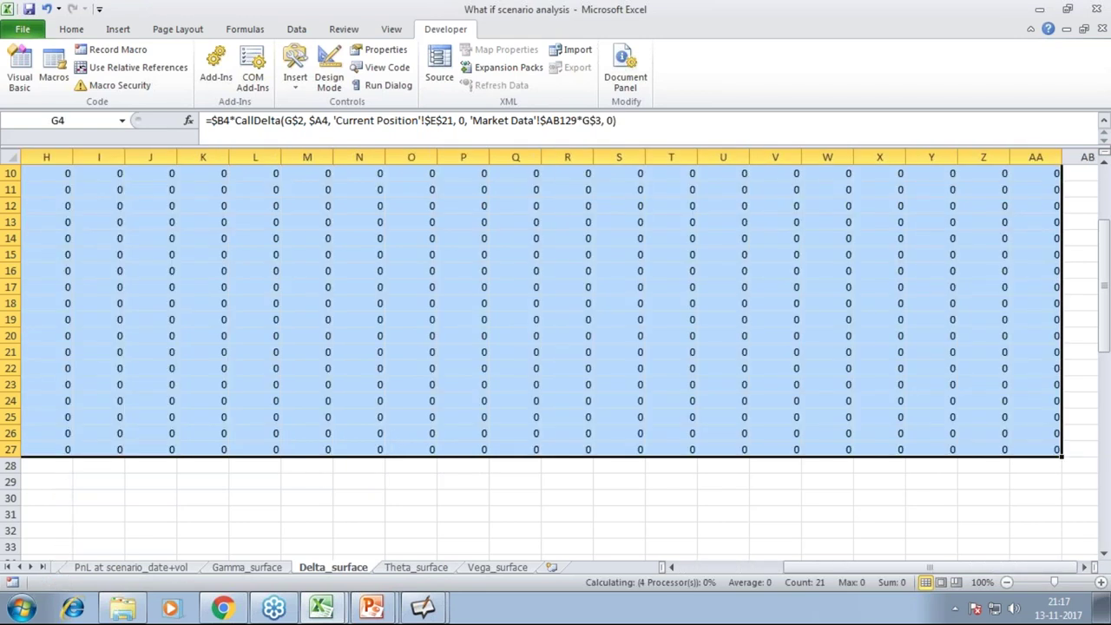
{"action": "scroll", "coordinate": [423, 385], "scroll_direction": "up", "scroll_amount": 3}
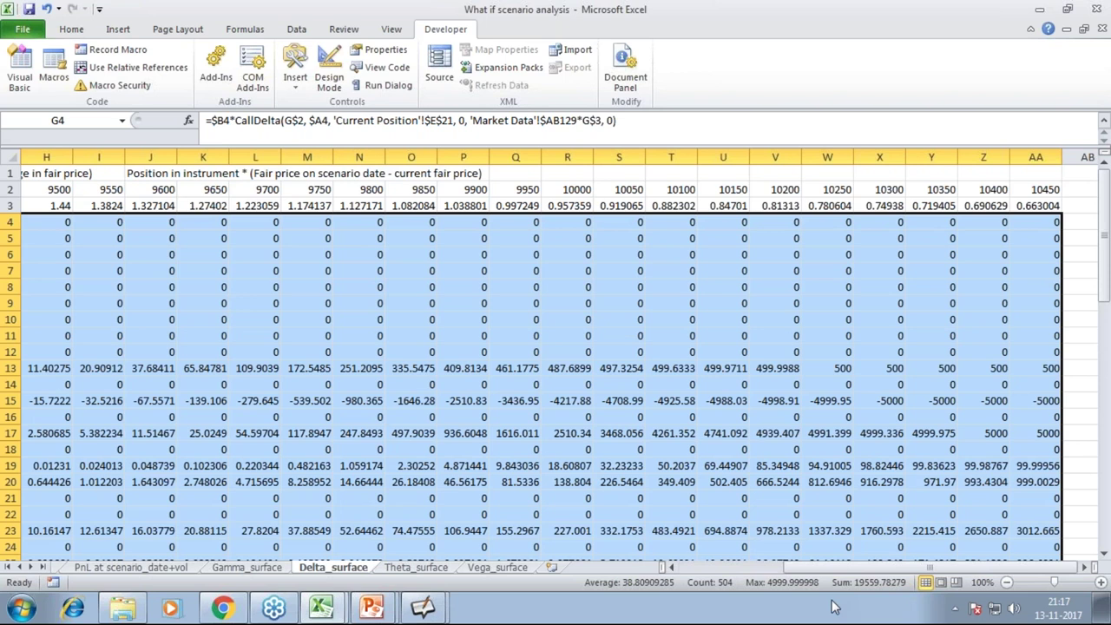
{"action": "left_click_drag", "start_coordinate": [834, 568], "coordinate": [738, 573]}
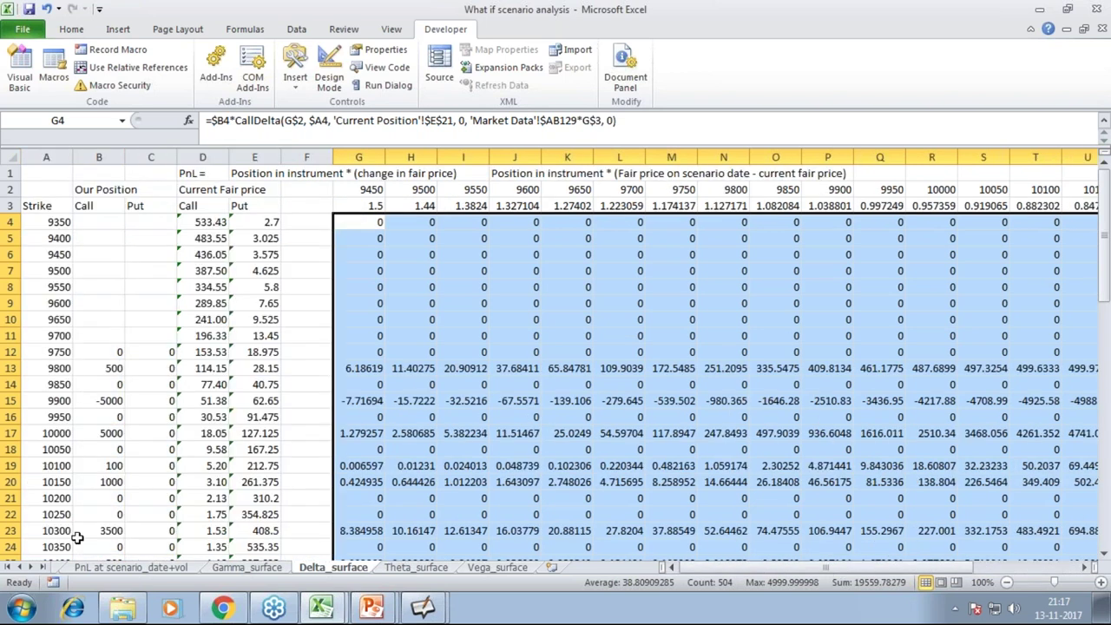
Step: Check the future row in G54 and the total portfolio formula in G56 of Delta_surface
{"action": "scroll", "coordinate": [568, 457], "scroll_direction": "down", "scroll_amount": 13}
{"action": "left_click", "coordinate": [359, 432]}
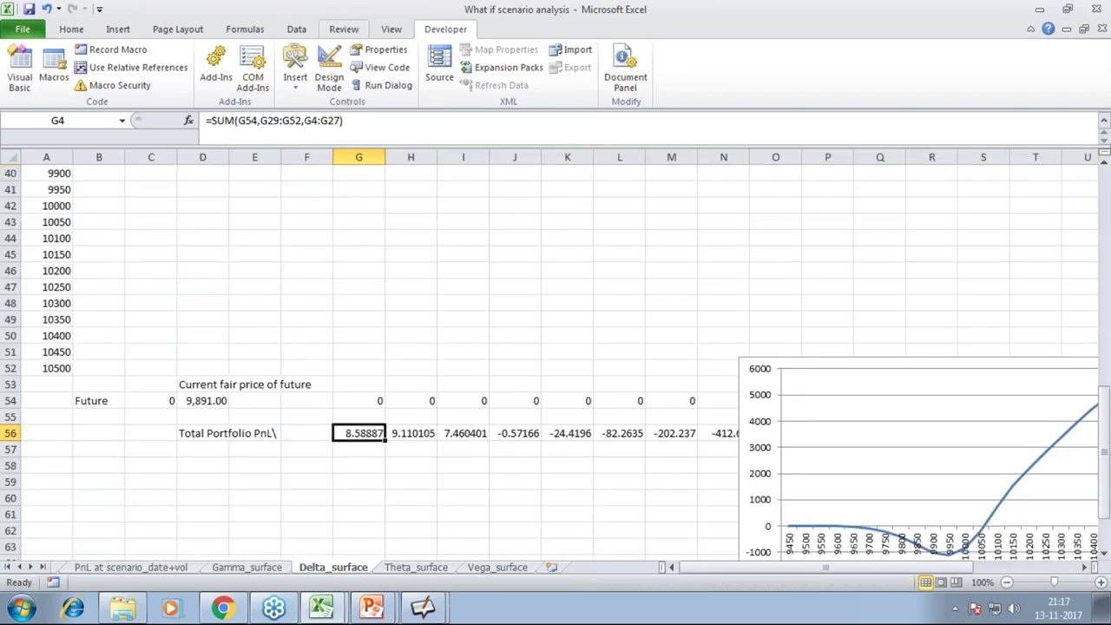
{"action": "left_click", "coordinate": [366, 401]}
{"action": "left_click", "coordinate": [373, 430]}
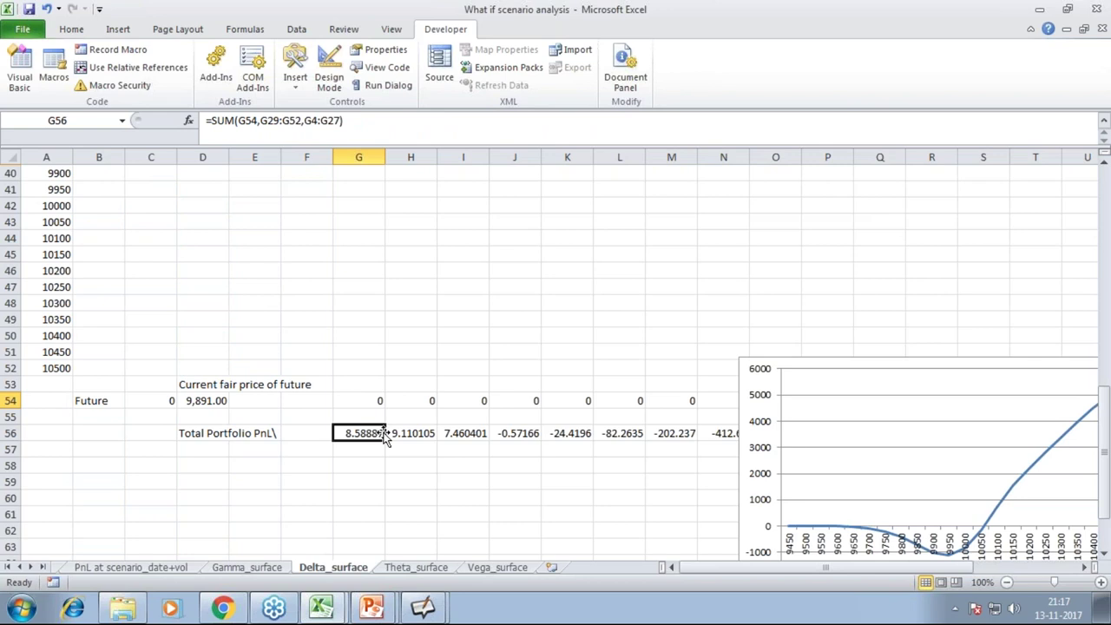
Step: View the Delta surface on scenario date chart on the Current Position sheet
{"action": "left_click", "coordinate": [9, 567]}
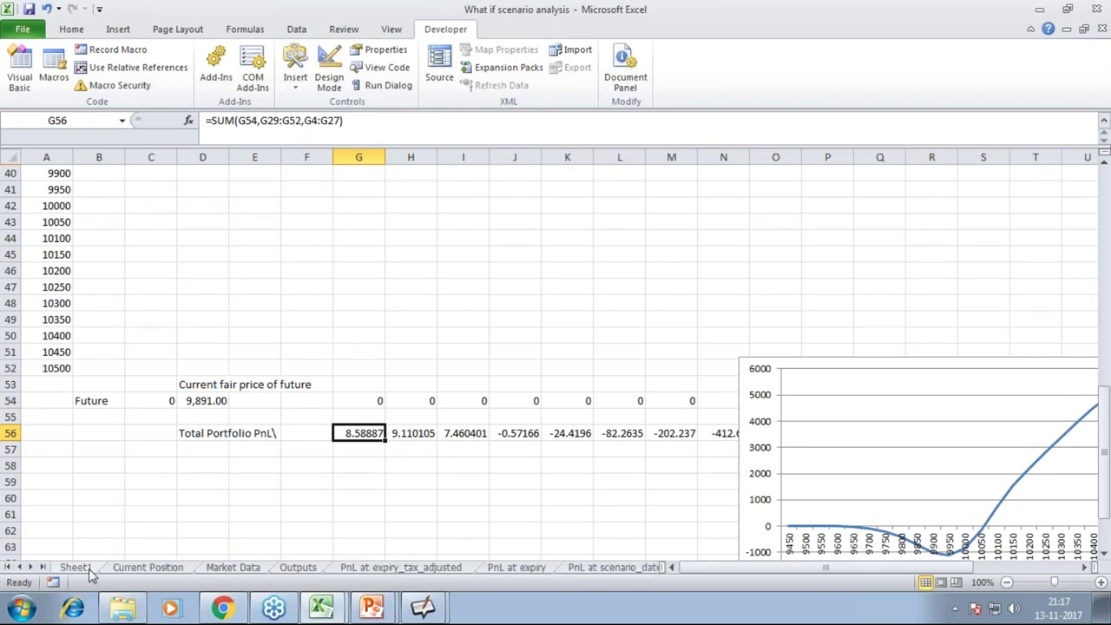
{"action": "left_click", "coordinate": [139, 568]}
{"action": "scroll", "coordinate": [474, 417], "scroll_direction": "up", "scroll_amount": 8}
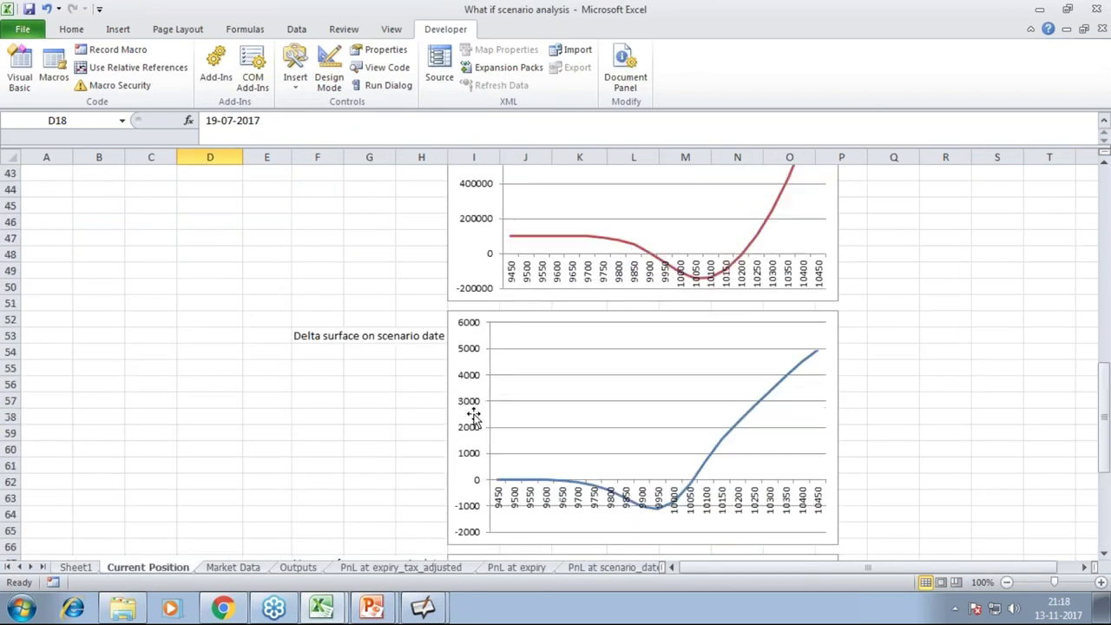
{"action": "scroll", "coordinate": [642, 439], "scroll_direction": "down", "scroll_amount": 1}
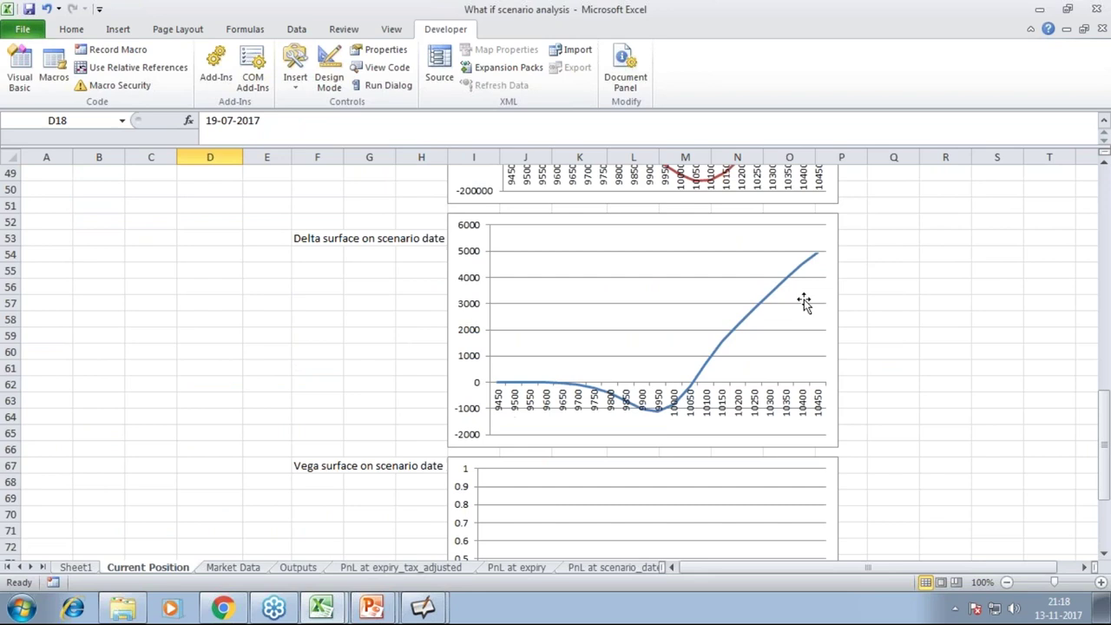
Step: Fill the CallTheta formula from G4 of Theta_surface down to row 27 and across to column AA
{"action": "left_click", "coordinate": [29, 567]}
{"action": "left_click", "coordinate": [29, 567]}
{"action": "left_click", "coordinate": [30, 567]}
{"action": "left_click", "coordinate": [29, 567]}
{"action": "left_click", "coordinate": [30, 567]}
{"action": "left_click", "coordinate": [30, 567]}
{"action": "left_click", "coordinate": [29, 567]}
{"action": "left_click", "coordinate": [29, 567]}
{"action": "left_click", "coordinate": [401, 569]}
{"action": "scroll", "coordinate": [415, 222], "scroll_direction": "up", "scroll_amount": 2}
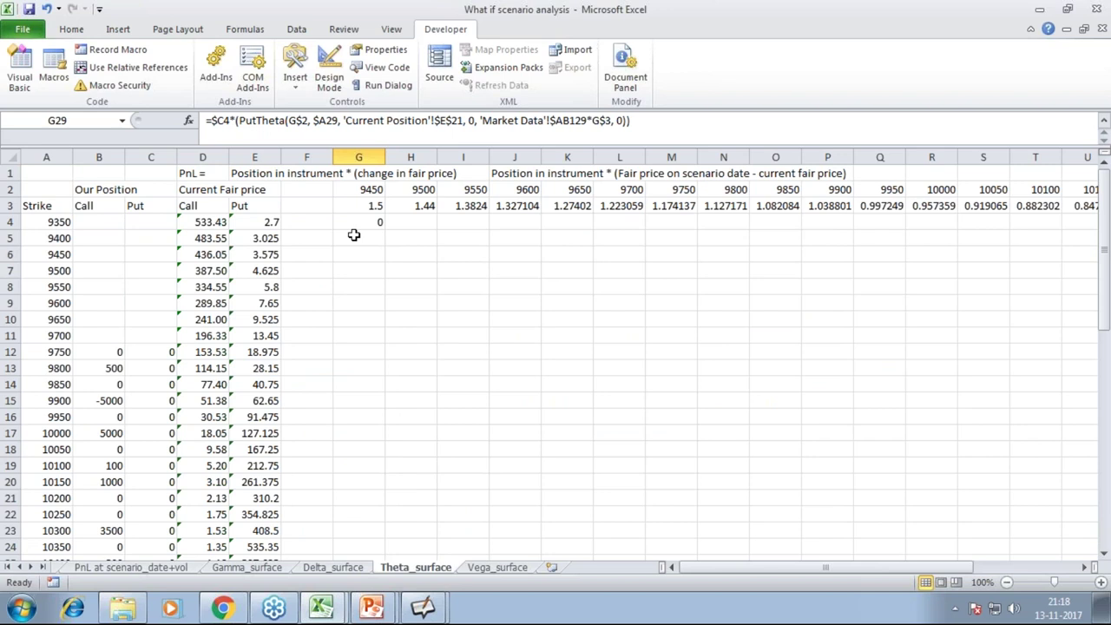
{"action": "left_click", "coordinate": [369, 221]}
{"action": "scroll", "coordinate": [365, 445], "scroll_direction": "down", "scroll_amount": 2}
{"action": "left_click", "coordinate": [356, 493], "text": "shift"}
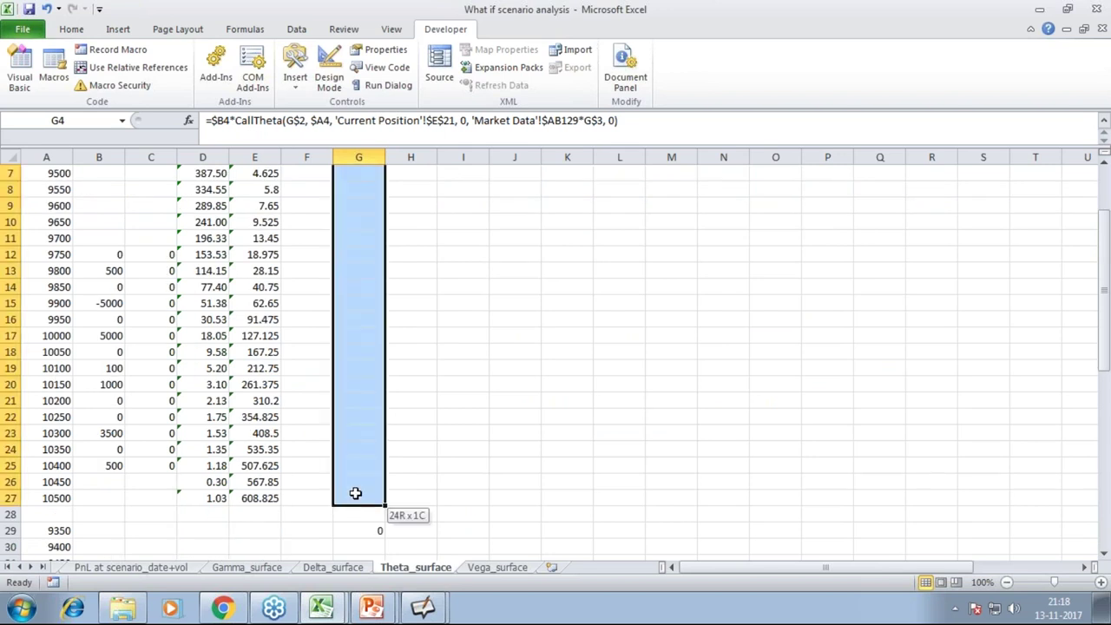
{"action": "key", "text": "ctrl+d"}
{"action": "key", "text": "shift+Right"}
{"action": "key", "text": "shift+Right"}
{"action": "key", "text": "shift+Right"}
{"action": "key", "text": "shift+Right"}
{"action": "key", "text": "shift+Right"}
{"action": "key", "text": "shift+Right"}
{"action": "key", "text": "shift+Right"}
{"action": "key", "text": "shift+Right"}
{"action": "key", "text": "shift+Right"}
{"action": "key", "text": "shift+Right"}
{"action": "key", "text": "shift+Right"}
{"action": "key", "text": "shift+Right"}
{"action": "key", "text": "shift+Right"}
{"action": "key", "text": "shift+Right"}
{"action": "key", "text": "shift+Right"}
{"action": "key", "text": "shift+Right"}
{"action": "key", "text": "shift+Right"}
{"action": "key", "text": "shift+Right"}
{"action": "key", "text": "shift+Right"}
{"action": "key", "text": "shift+Right"}
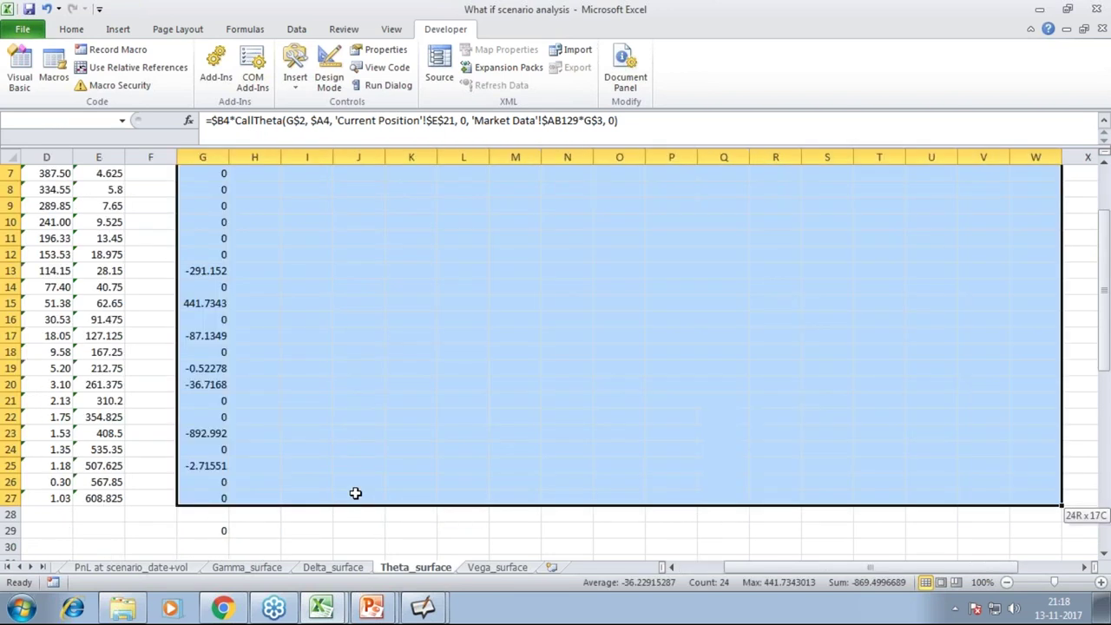
{"action": "key", "text": "ctrl+r"}
{"action": "scroll", "coordinate": [360, 464], "scroll_direction": "down", "scroll_amount": 7}
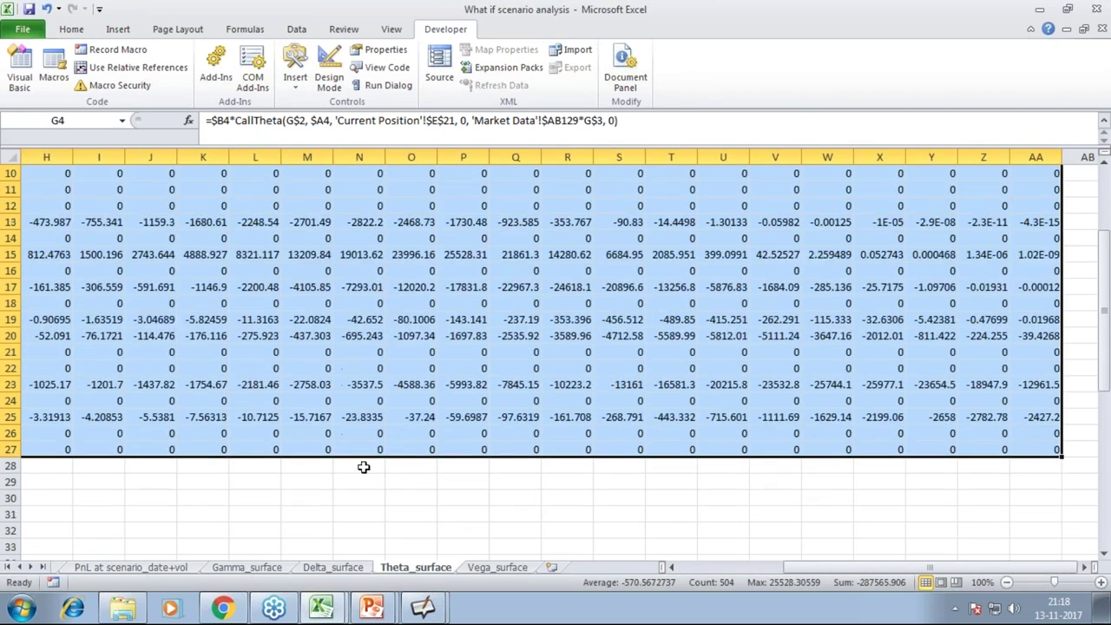
Step: Fill the Vega formula from G4 of Vega_surface down to row 27 and across to column AA
{"action": "left_click", "coordinate": [498, 567]}
{"action": "scroll", "coordinate": [269, 290], "scroll_direction": "up", "scroll_amount": 4}
{"action": "left_click", "coordinate": [368, 221]}
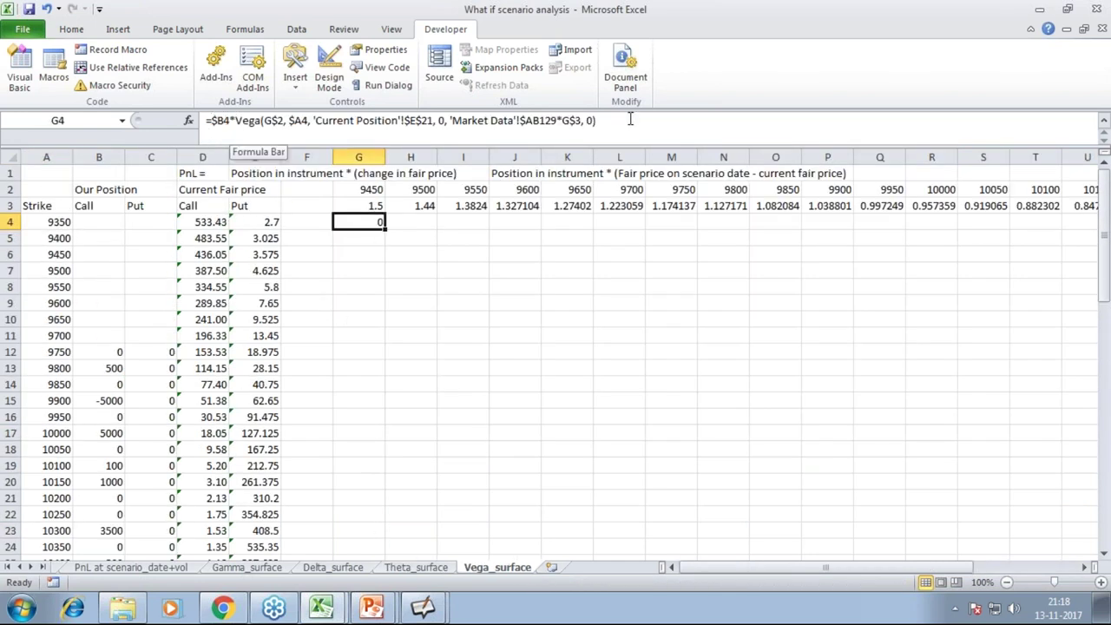
{"action": "scroll", "coordinate": [354, 421], "scroll_direction": "down", "scroll_amount": 7}
{"action": "left_click_drag", "start_coordinate": [373, 242], "coordinate": [955, 257]}
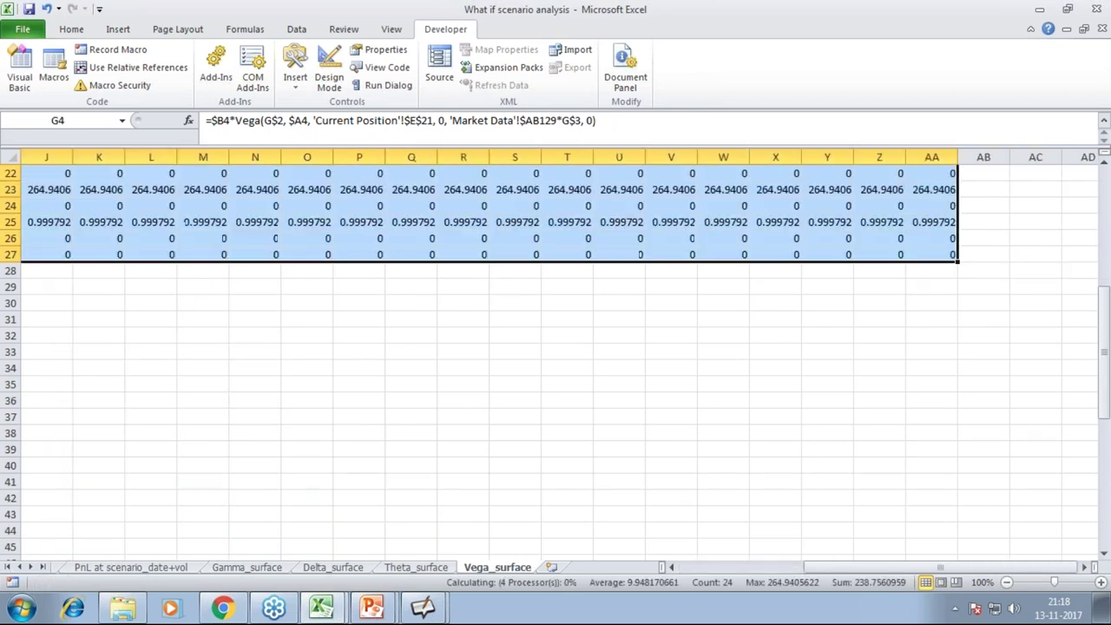
Step: Review the Vega, Gamma and Theta charts on the Current Position sheet and read the Theta curve at 10050
{"action": "left_click", "coordinate": [9, 567]}
{"action": "left_click", "coordinate": [139, 567]}
{"action": "scroll", "coordinate": [804, 365], "scroll_direction": "down", "scroll_amount": 9}
{"action": "scroll", "coordinate": [800, 363], "scroll_direction": "up", "scroll_amount": 5}
{"action": "scroll", "coordinate": [801, 363], "scroll_direction": "up", "scroll_amount": 5}
{"action": "scroll", "coordinate": [800, 363], "scroll_direction": "down", "scroll_amount": 6}
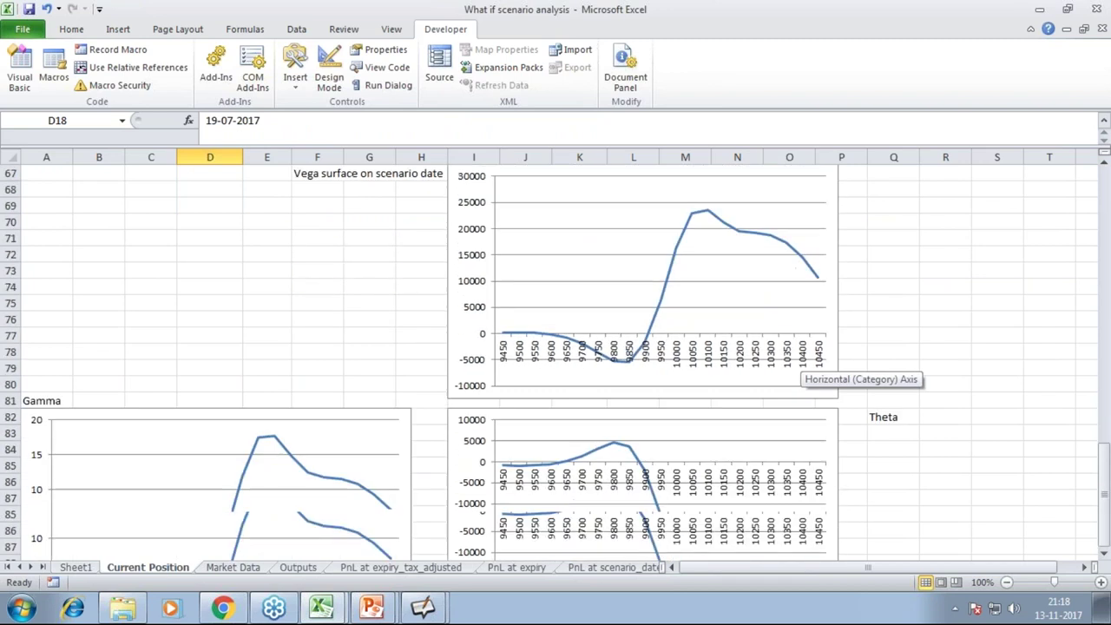
{"action": "scroll", "coordinate": [801, 363], "scroll_direction": "down", "scroll_amount": 5}
{"action": "scroll", "coordinate": [801, 363], "scroll_direction": "up", "scroll_amount": 3}
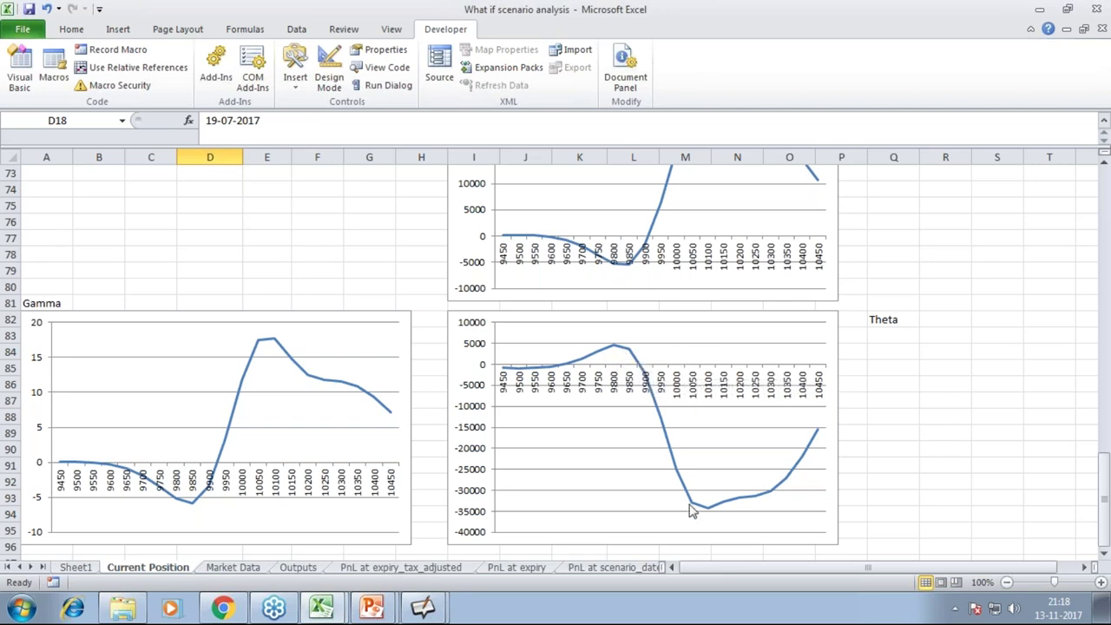
{"action": "mouse_move", "coordinate": [691, 511]}
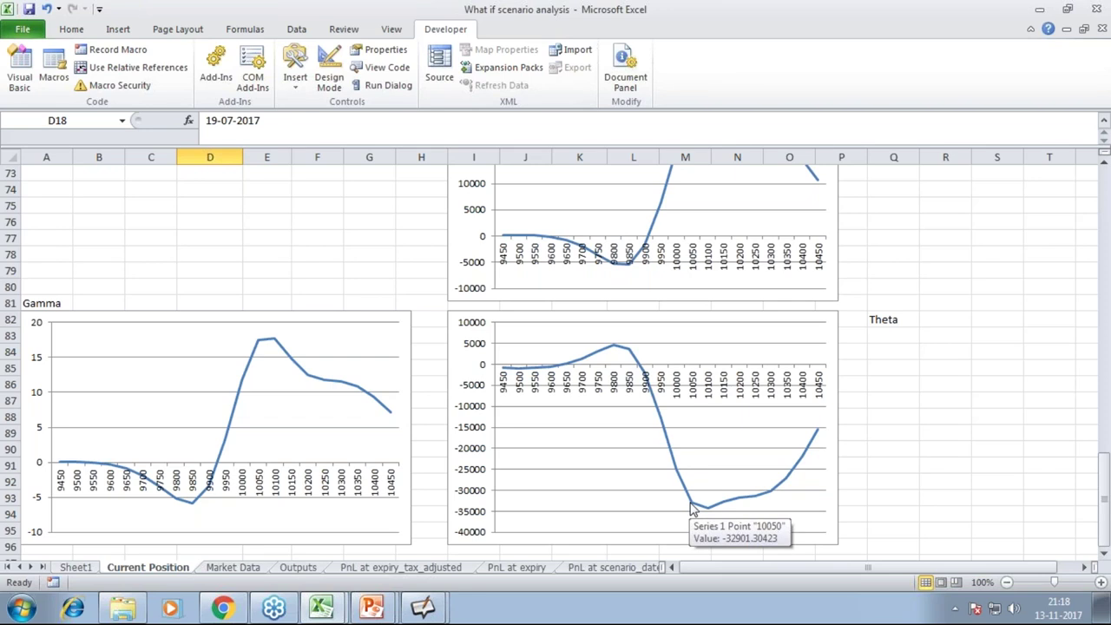
Step: Compare the Delta and Vega surface charts with the Gamma and Theta charts, checking the Theta label and its 10050 point again
{"action": "scroll", "coordinate": [692, 508], "scroll_direction": "up", "scroll_amount": 9}
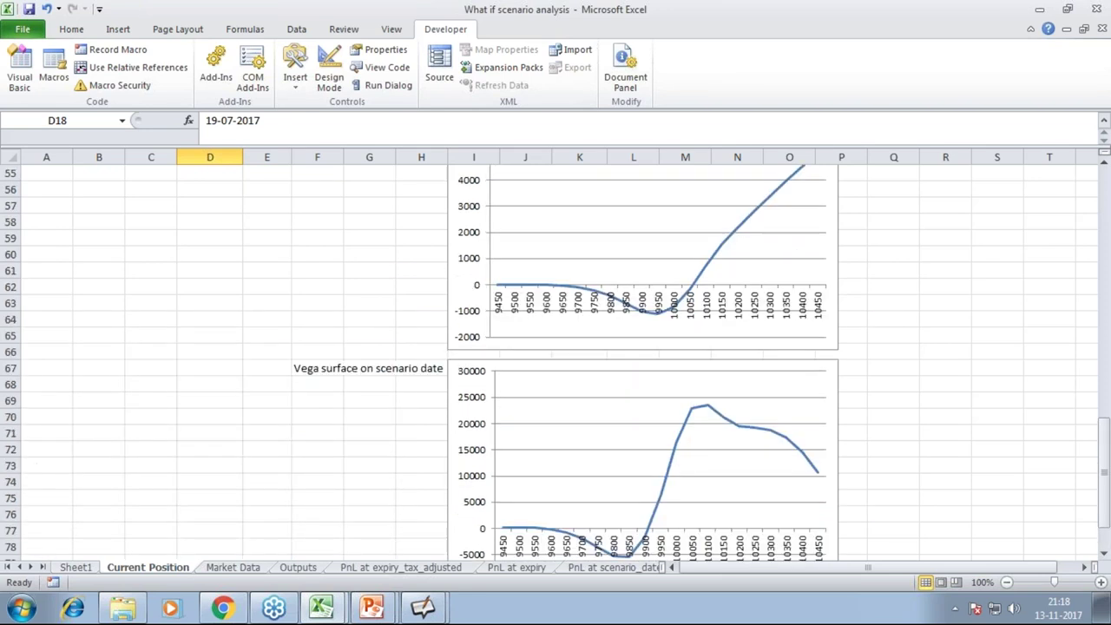
{"action": "scroll", "coordinate": [692, 507], "scroll_direction": "down", "scroll_amount": 4}
{"action": "scroll", "coordinate": [756, 454], "scroll_direction": "down", "scroll_amount": 4}
{"action": "scroll", "coordinate": [898, 454], "scroll_direction": "up", "scroll_amount": 2}
{"action": "scroll", "coordinate": [890, 458], "scroll_direction": "down", "scroll_amount": 3}
{"action": "scroll", "coordinate": [892, 459], "scroll_direction": "down", "scroll_amount": 1}
{"action": "scroll", "coordinate": [891, 459], "scroll_direction": "up", "scroll_amount": 1}
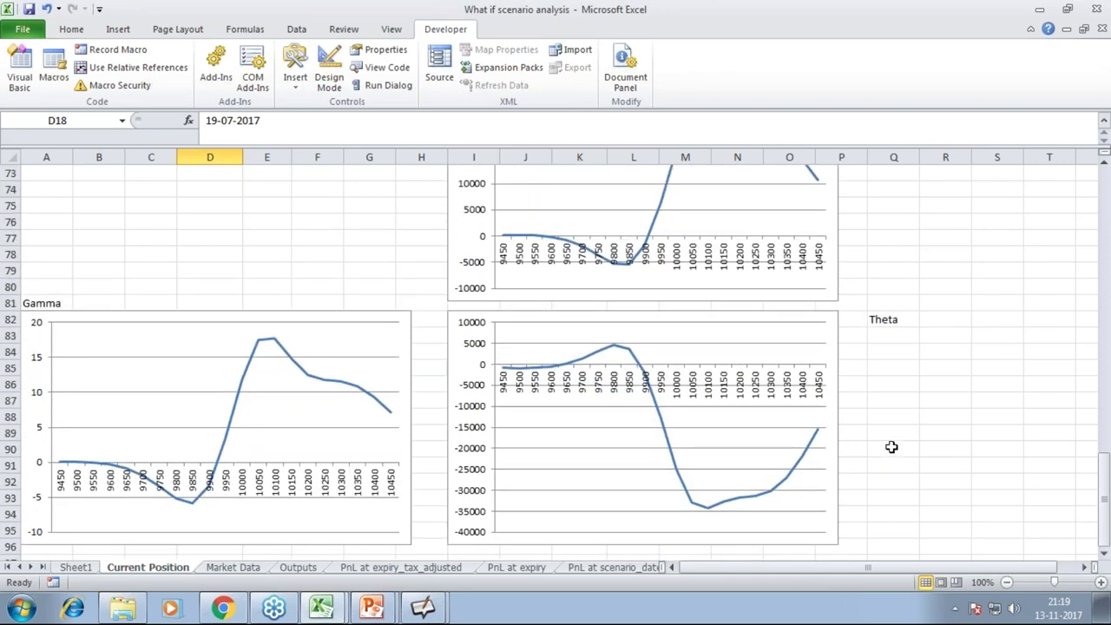
{"action": "left_click", "coordinate": [882, 317]}
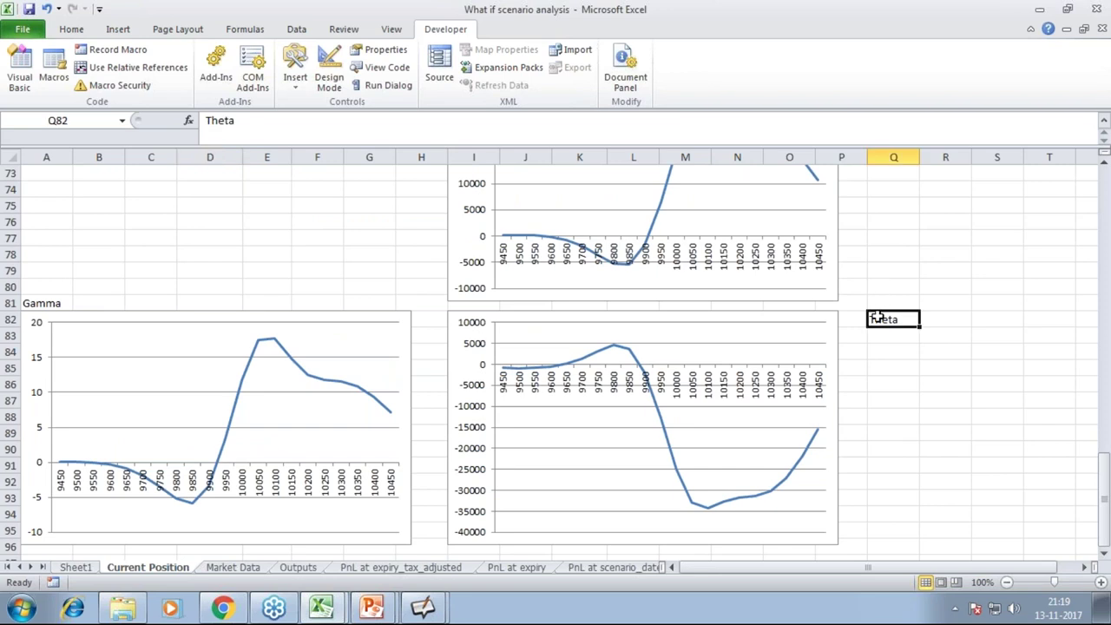
{"action": "scroll", "coordinate": [882, 318], "scroll_direction": "up", "scroll_amount": 4}
{"action": "scroll", "coordinate": [473, 285], "scroll_direction": "up", "scroll_amount": 1}
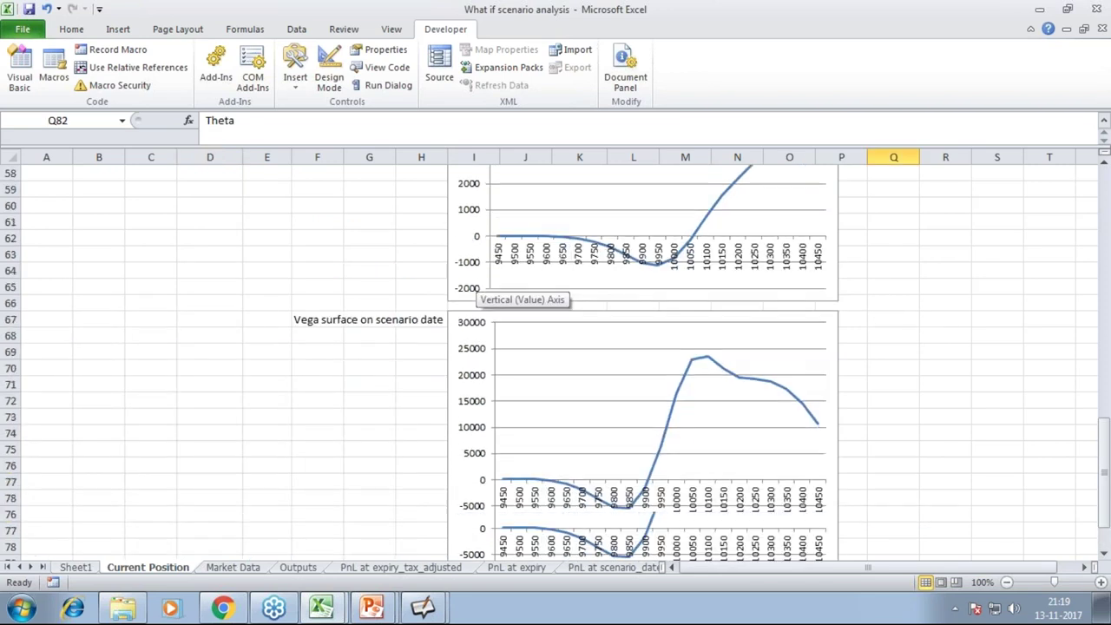
{"action": "scroll", "coordinate": [473, 286], "scroll_direction": "down", "scroll_amount": 3}
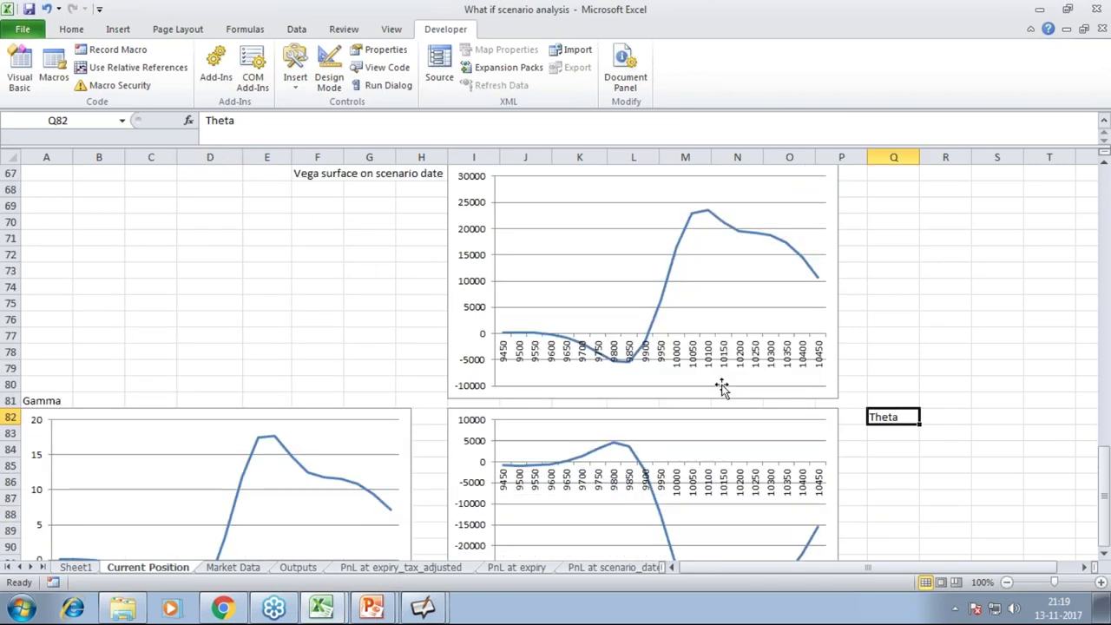
{"action": "scroll", "coordinate": [721, 387], "scroll_direction": "up", "scroll_amount": 12}
{"action": "scroll", "coordinate": [721, 382], "scroll_direction": "down", "scroll_amount": 16}
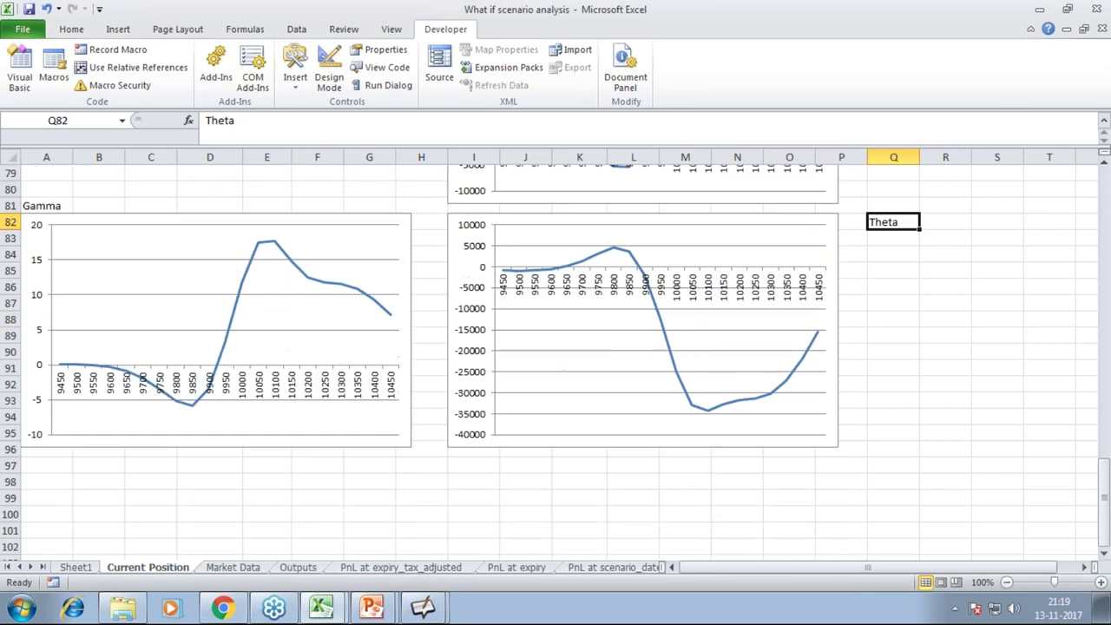
{"action": "mouse_move", "coordinate": [695, 412]}
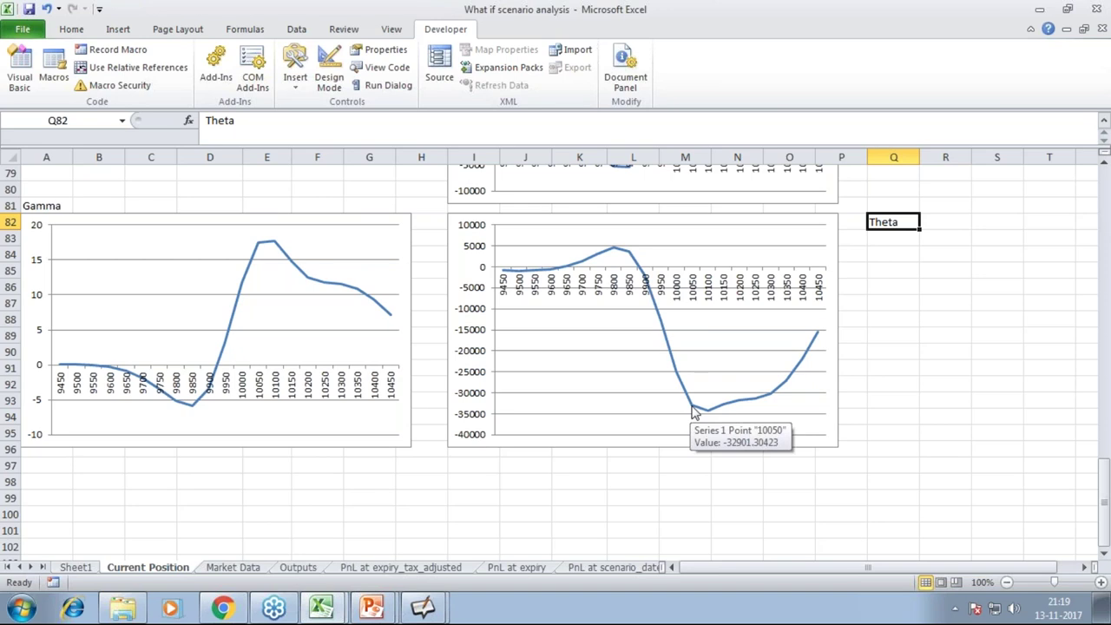
{"action": "left_click", "coordinate": [923, 258]}
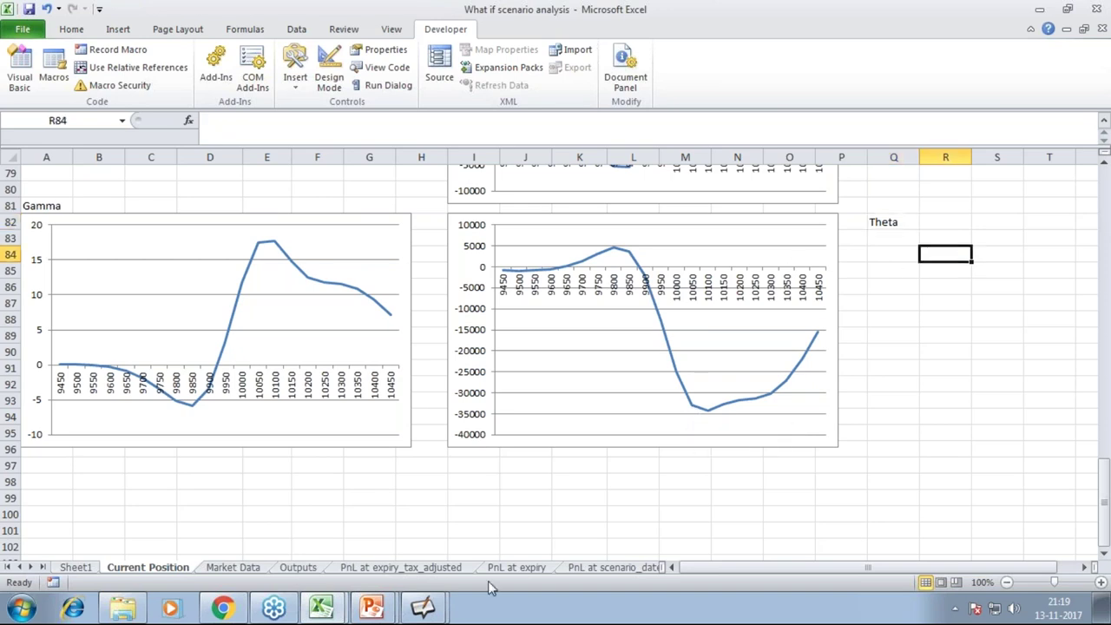
Step: Look through the Greek and implied volatility functions of Module1 in the Visual Basic editor, and return to the workbook
{"action": "left_click", "coordinate": [321, 606]}
{"action": "left_click", "coordinate": [327, 572]}
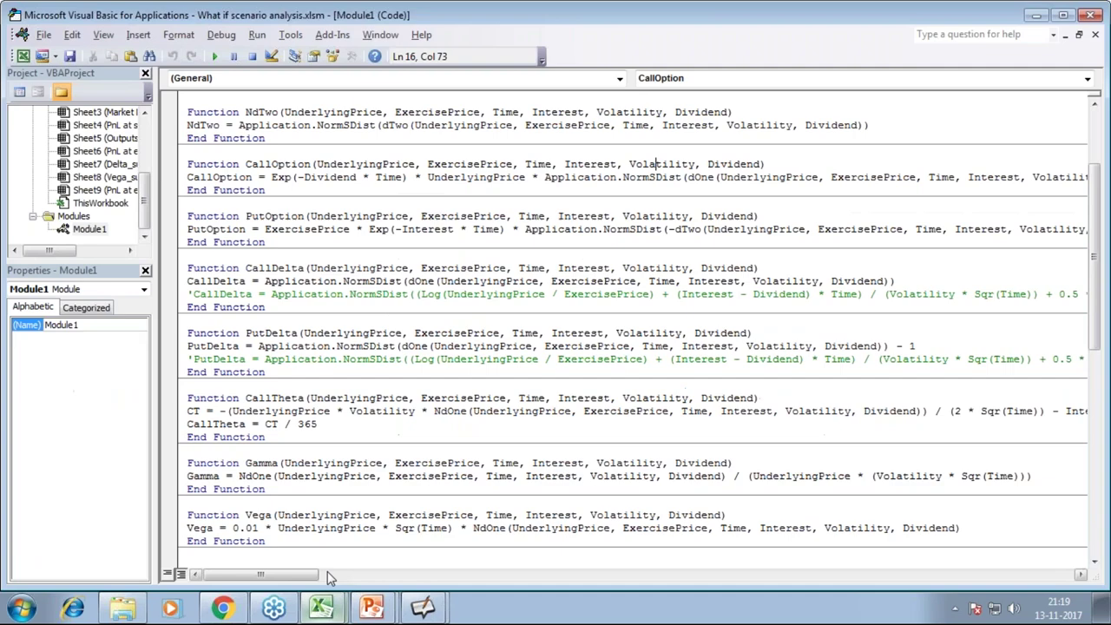
{"action": "scroll", "coordinate": [326, 464], "scroll_direction": "down", "scroll_amount": 4}
{"action": "scroll", "coordinate": [327, 464], "scroll_direction": "down", "scroll_amount": 9}
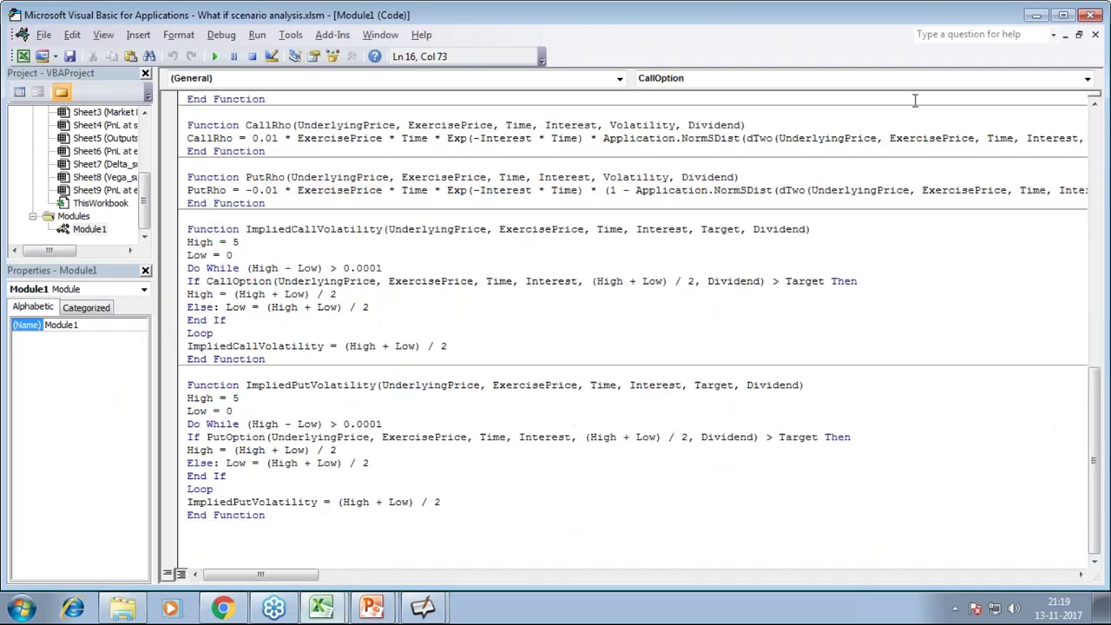
{"action": "left_click", "coordinate": [1033, 17]}
Step: Look back over the PnL charts on the Current Position sheet and switch to the PowerPoint slide show on managing complex option portfolios
{"action": "mouse_move", "coordinate": [676, 368]}
{"action": "scroll", "coordinate": [678, 369], "scroll_direction": "down", "scroll_amount": 5}
{"action": "scroll", "coordinate": [677, 369], "scroll_direction": "up", "scroll_amount": 20}
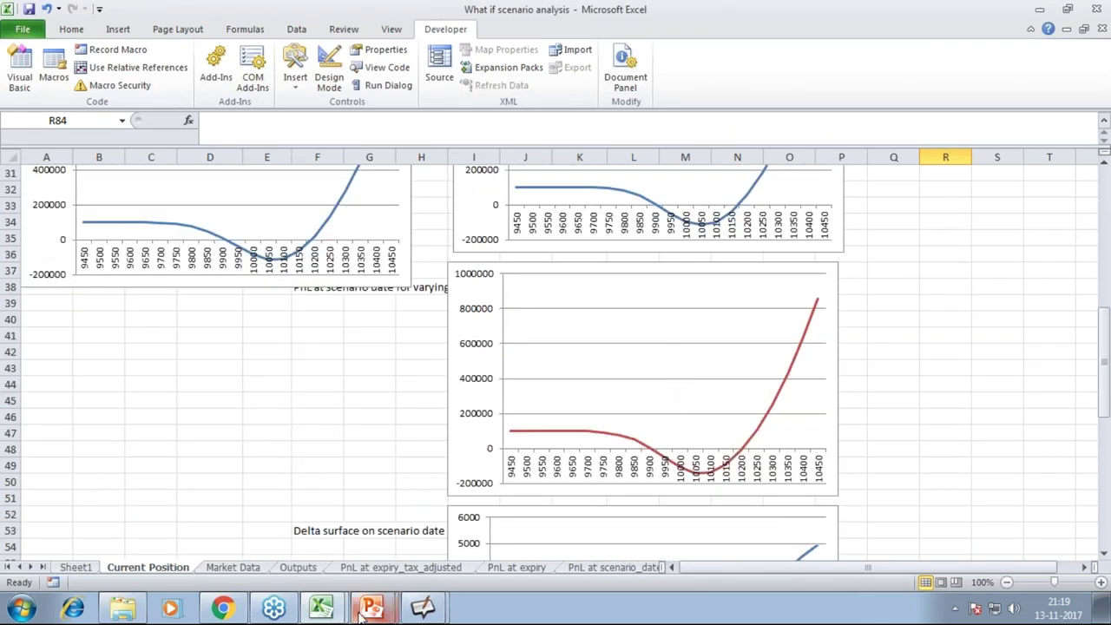
{"action": "mouse_move", "coordinate": [372, 609]}
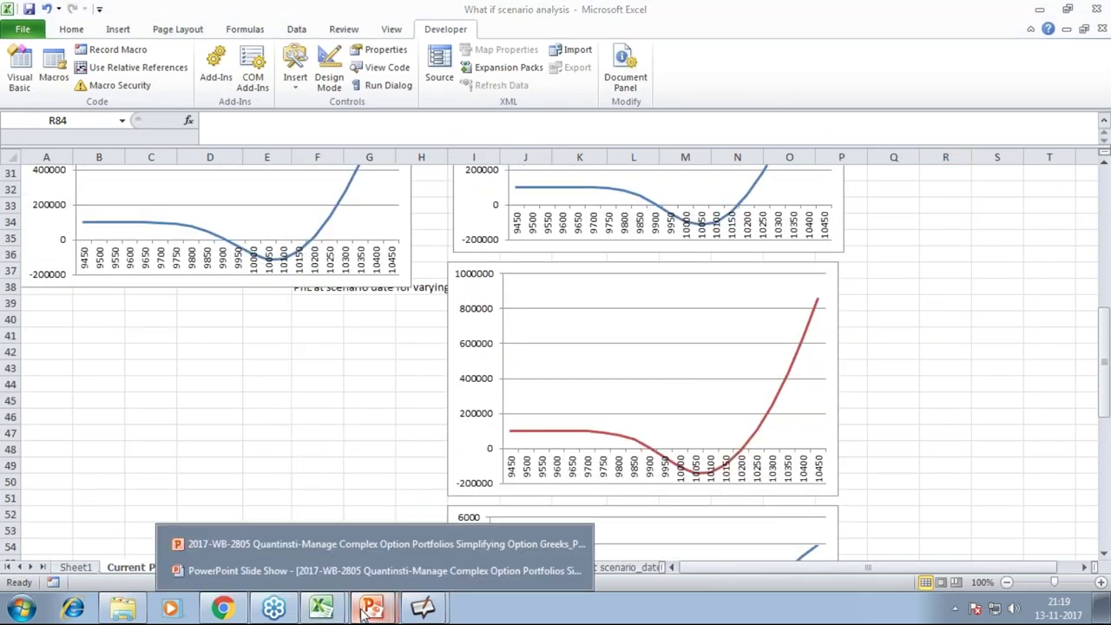
{"action": "left_click", "coordinate": [367, 548]}
{"action": "key", "text": "alt+Tab"}
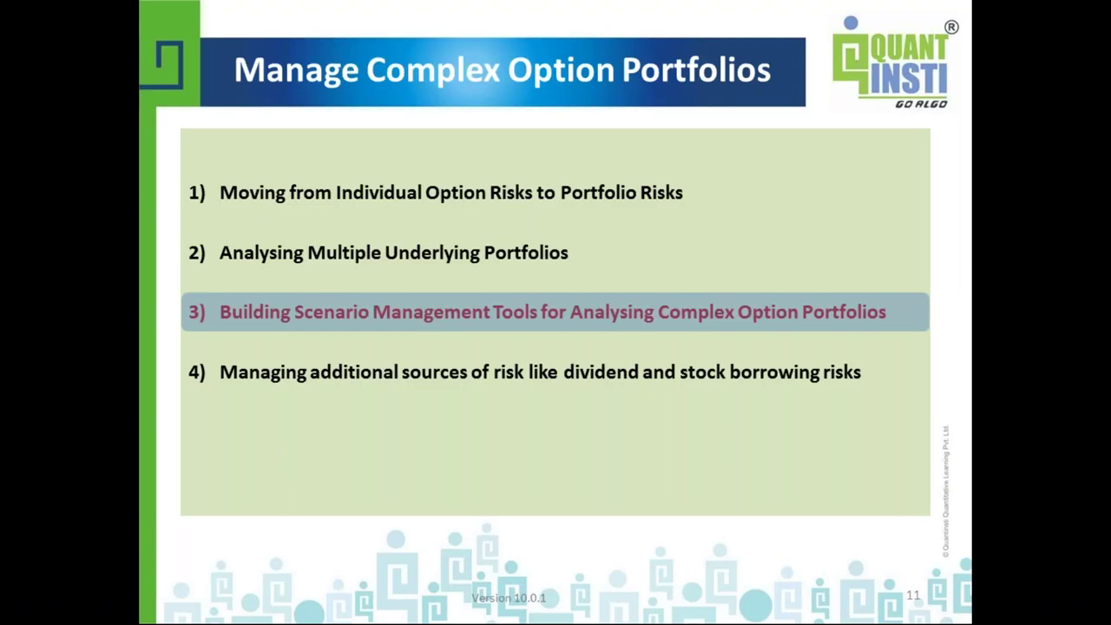